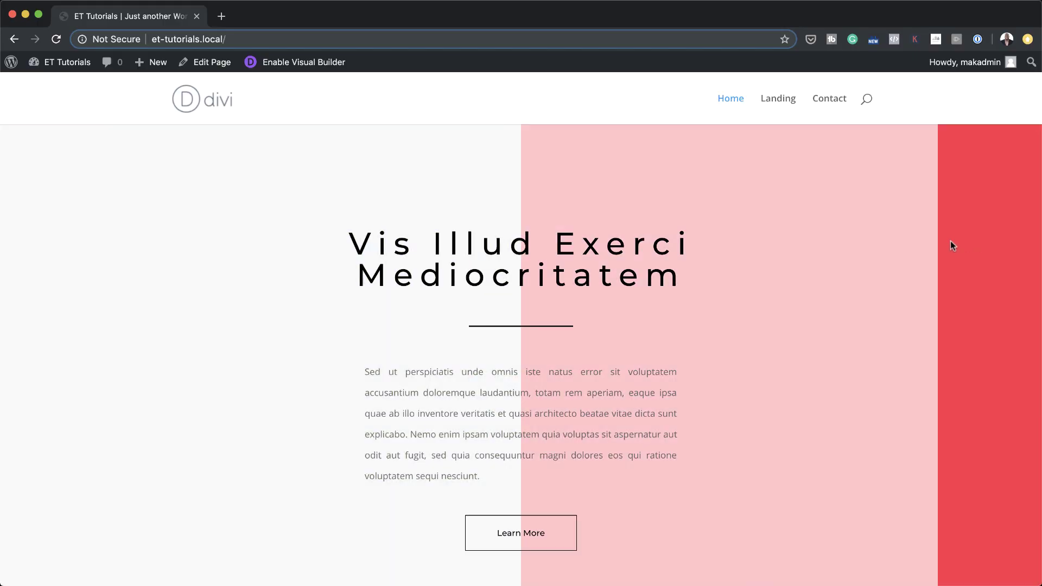
scroll(850, 314, "down", 1)
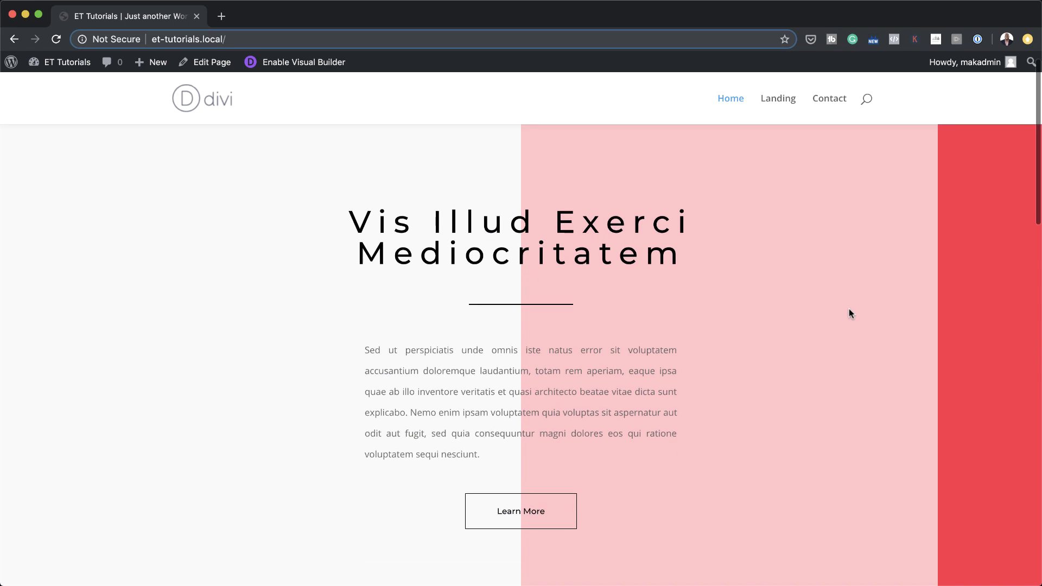
scroll(850, 313, "down", 5)
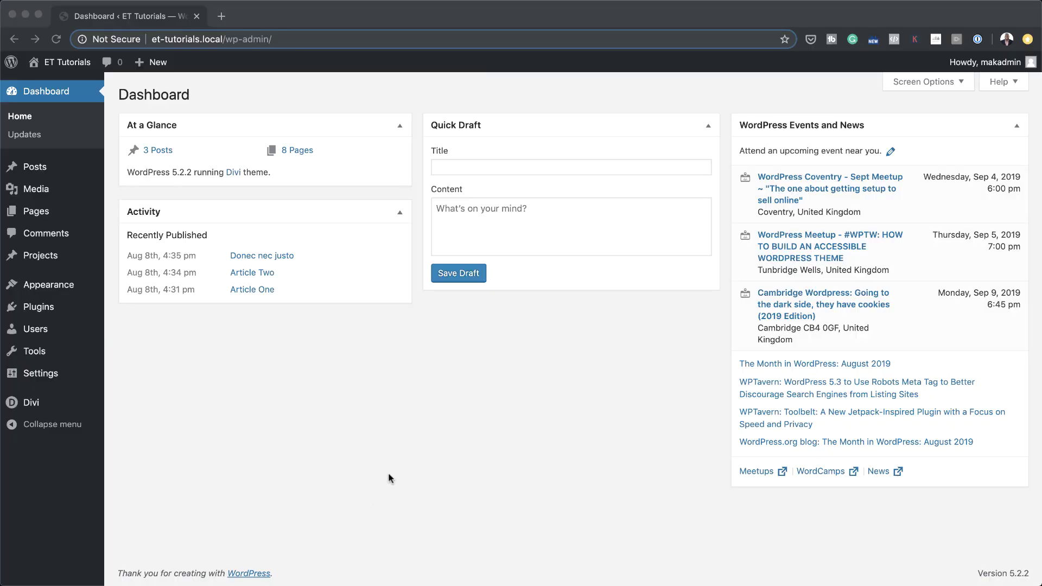
Create a new page titled "Tutorial" and start building it from scratch with the Divi Builder, without choosing a row yet
left_click(135, 310)
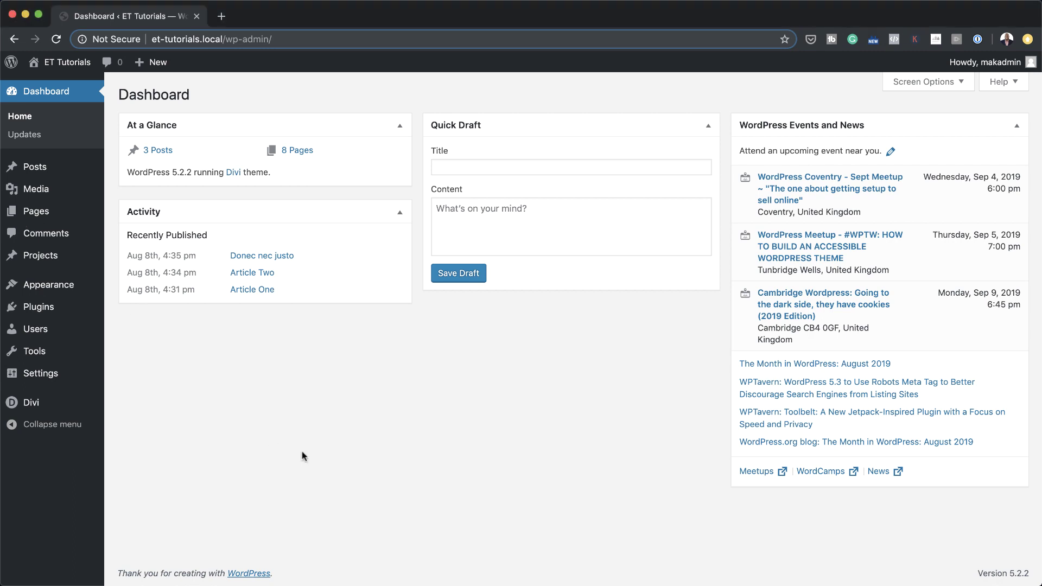
mouse_move(82, 211)
left_click(135, 234)
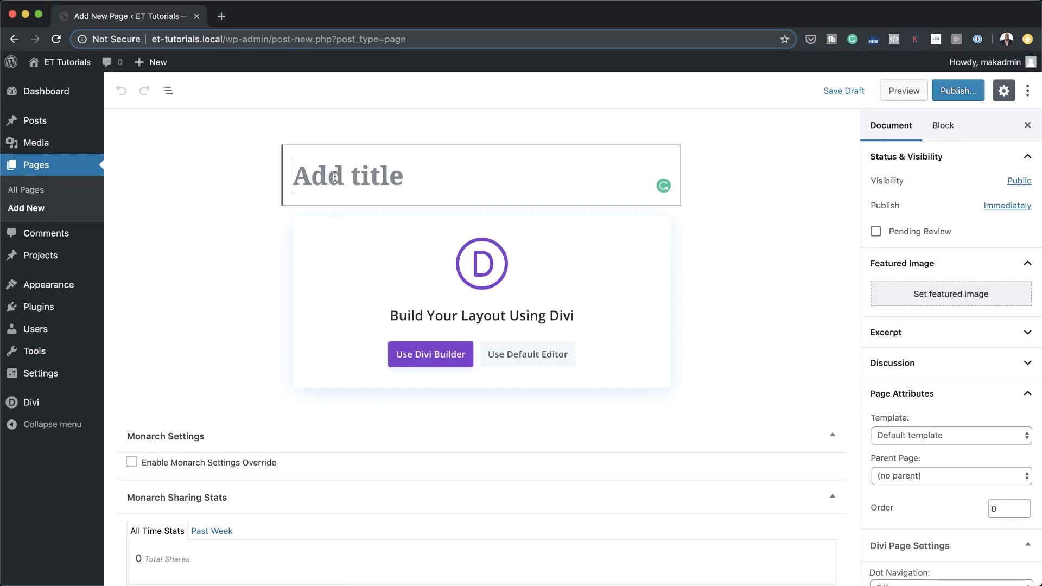
type("Tutorial")
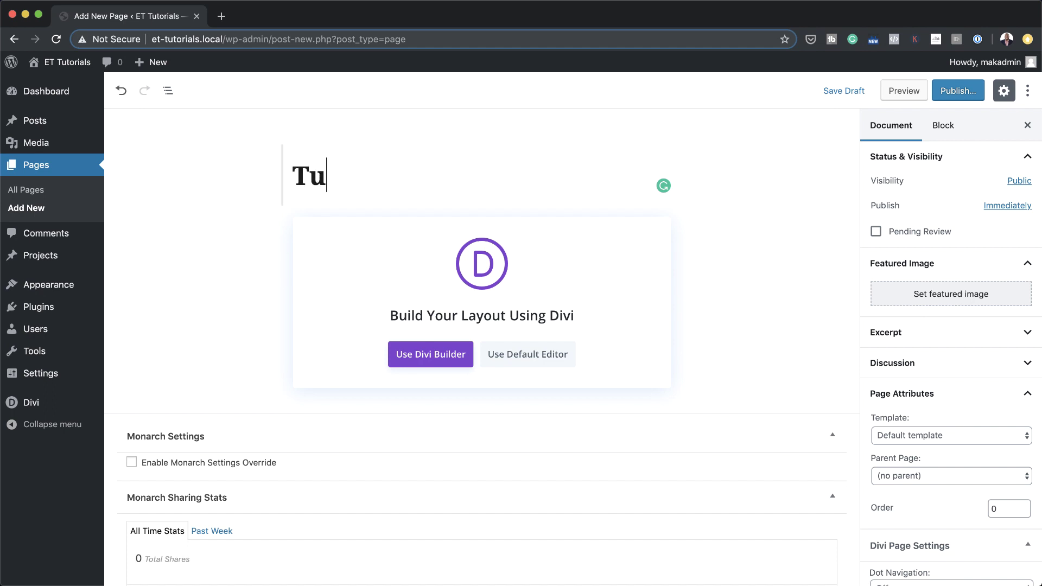
left_click(441, 362)
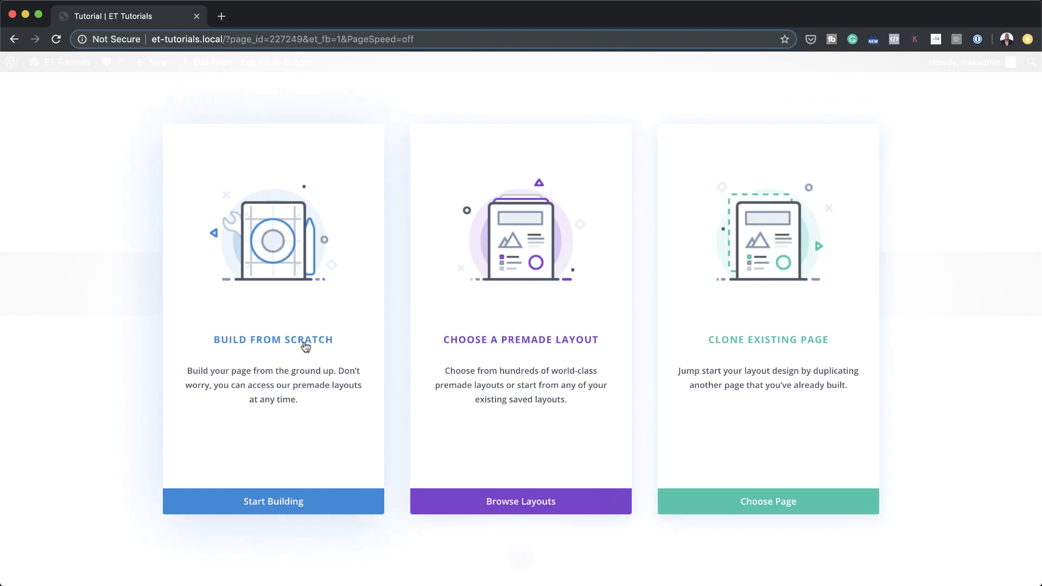
left_click(262, 342)
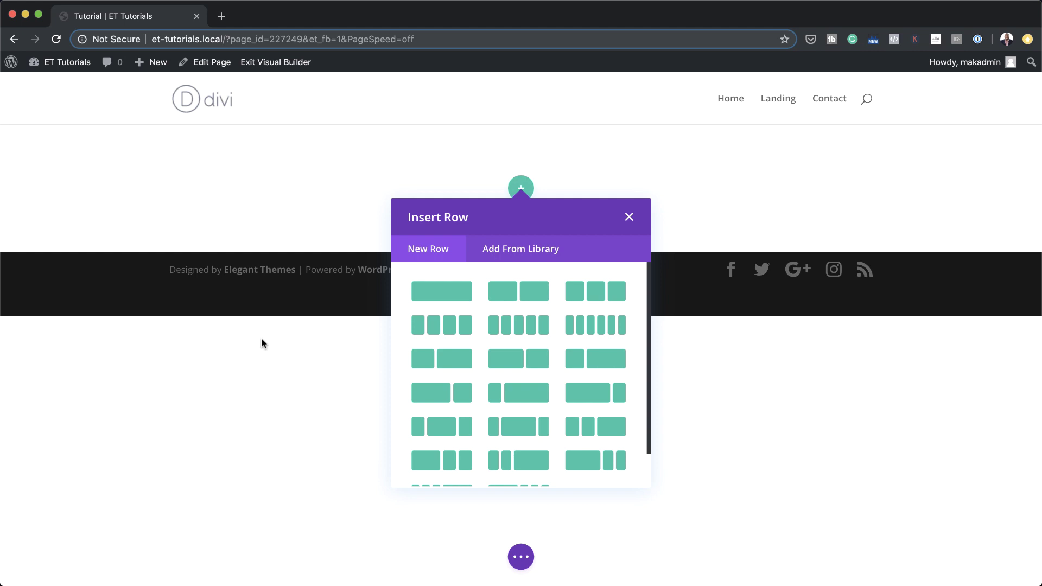
left_click(629, 218)
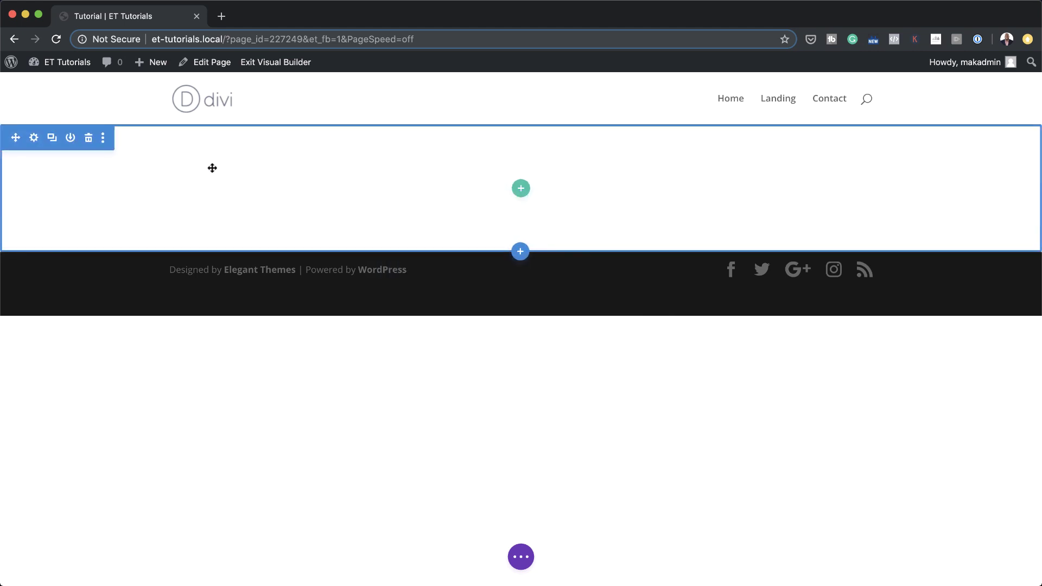
Set the empty section's linked top and bottom padding to 0px and save the section settings
left_click(34, 139)
left_click(100, 100)
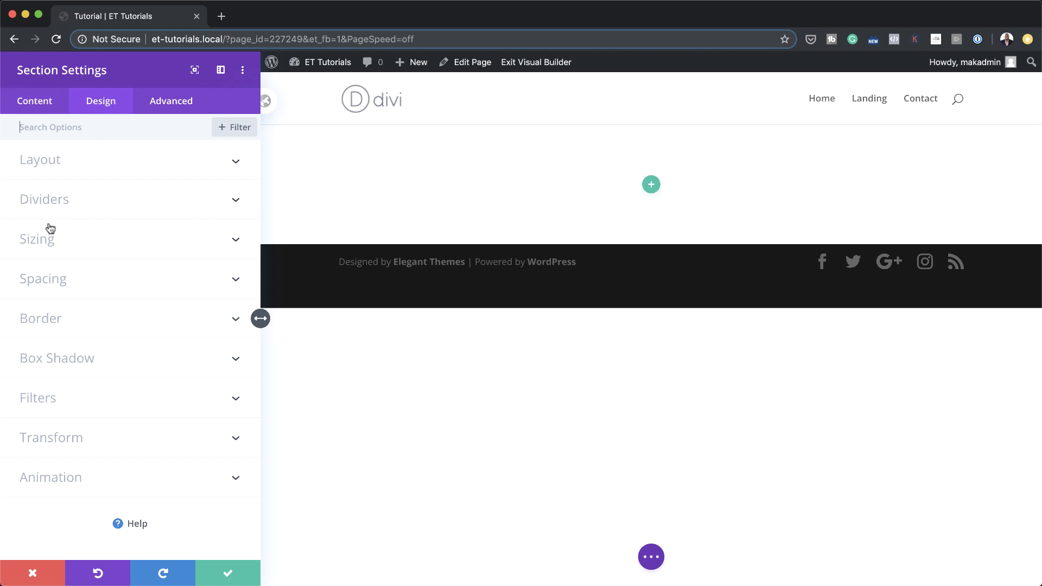
left_click(60, 278)
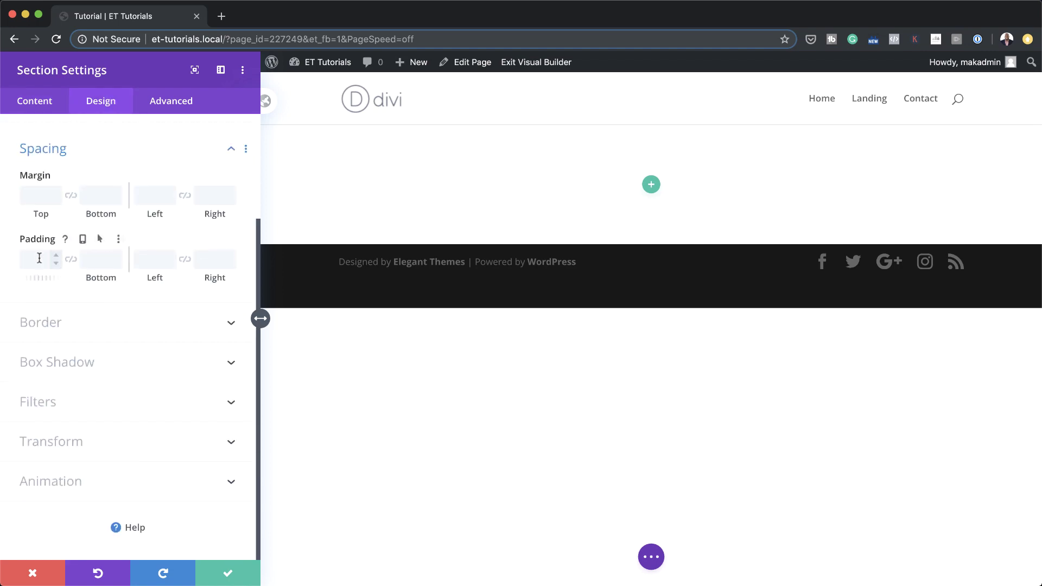
left_click(39, 259)
type("0px")
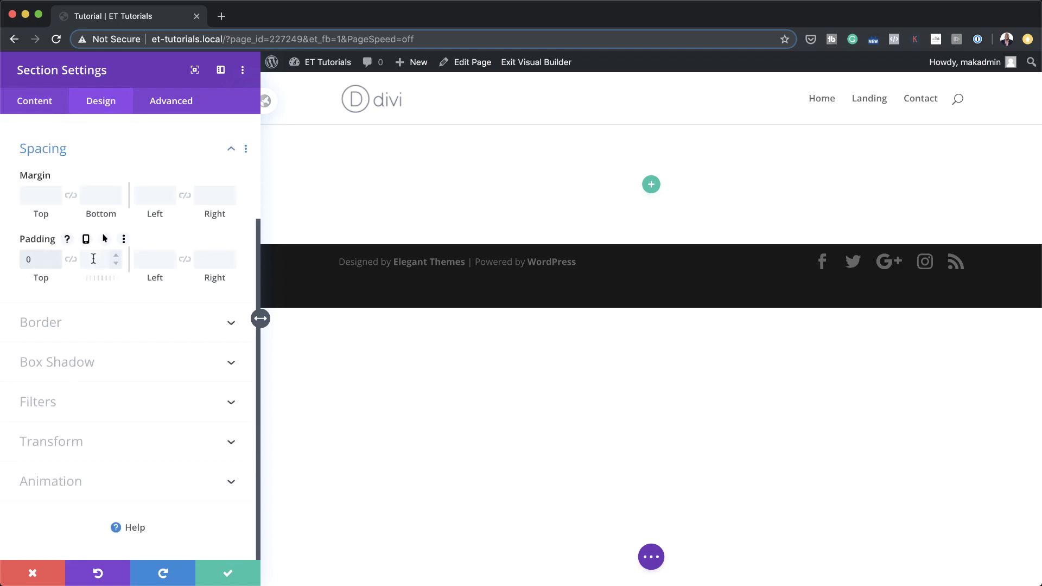
left_click(72, 261)
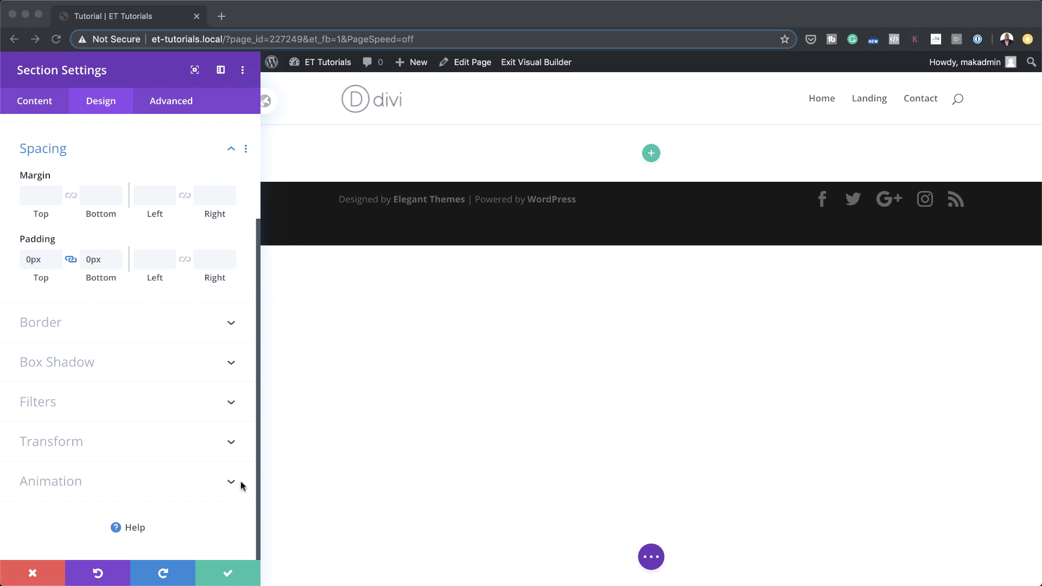
left_click(227, 579)
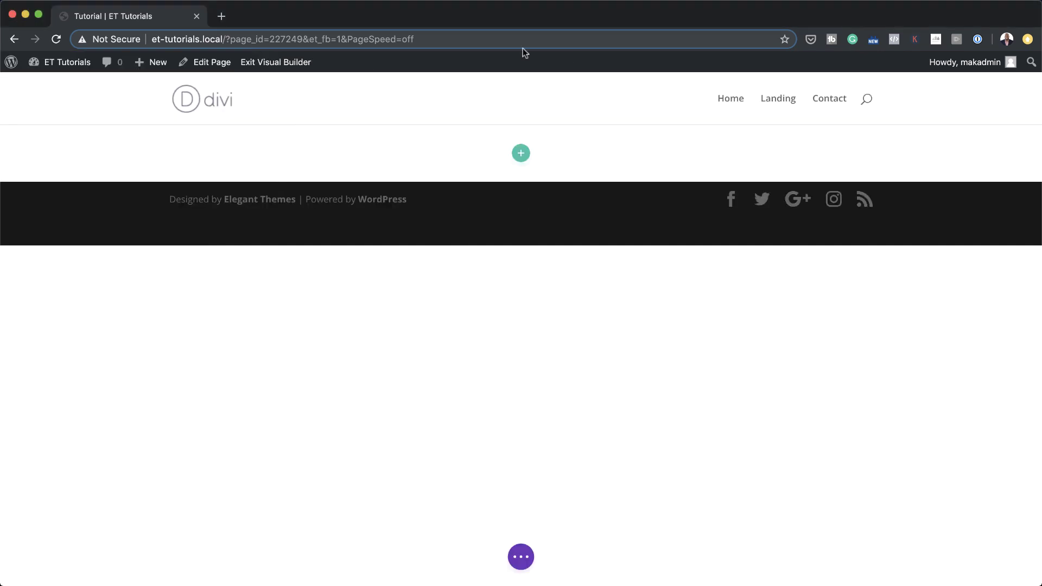
Insert a single-column row into the section, leaving it without a module
left_click(521, 154)
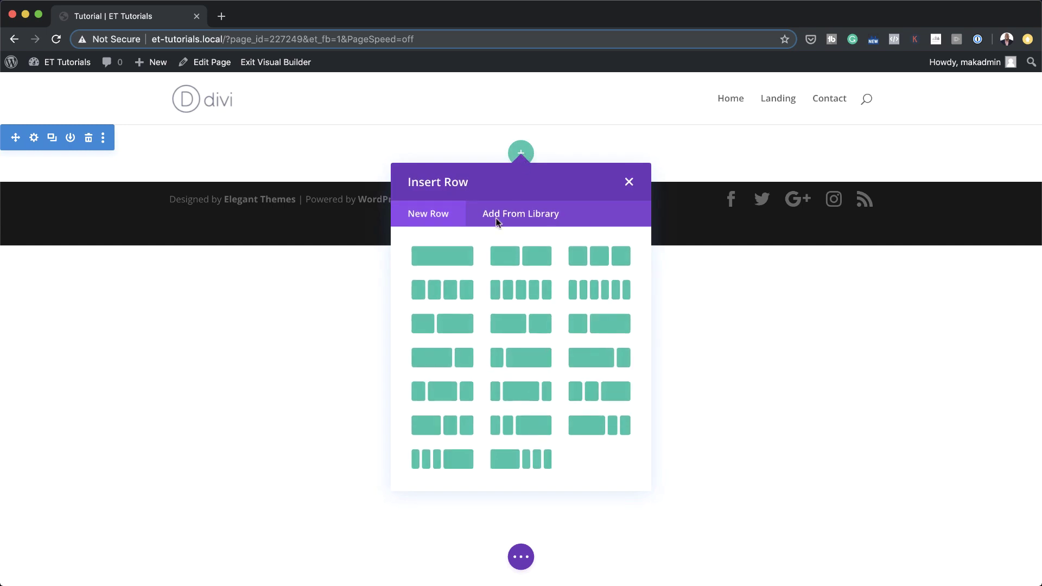
left_click(457, 257)
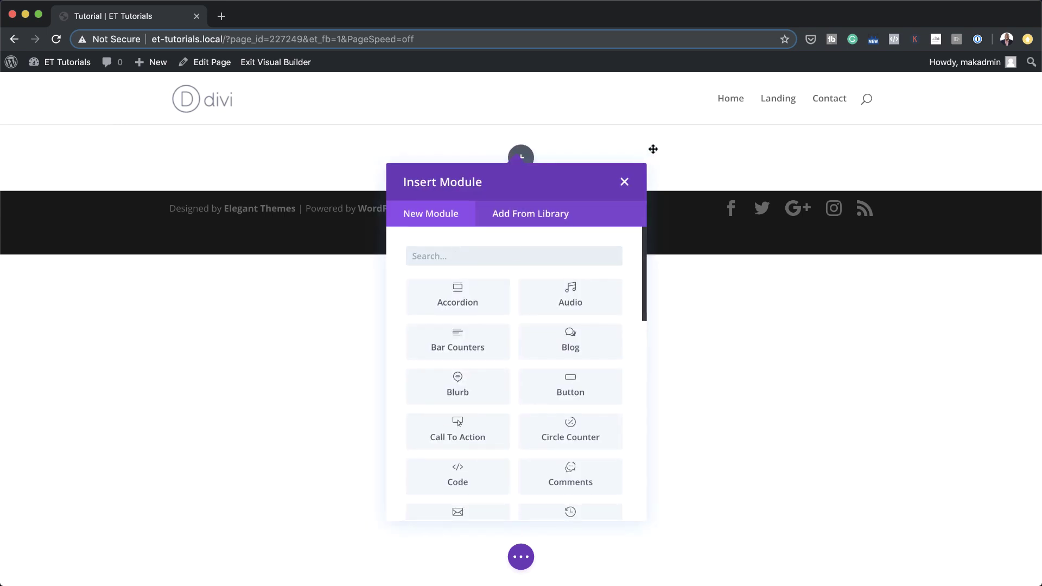
left_click(625, 183)
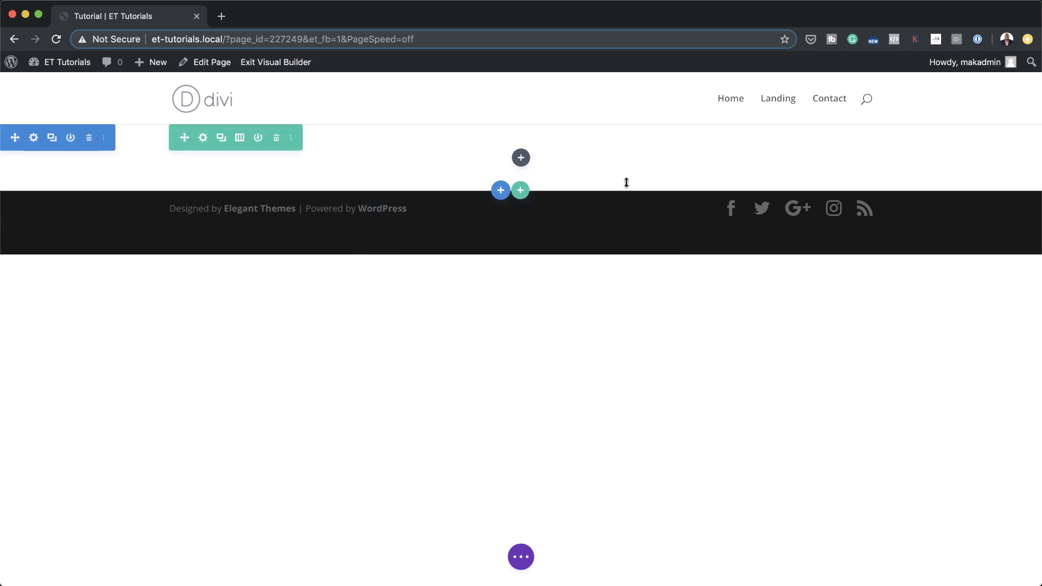
Set both the width and the max width of the new row to 100%
left_click(203, 139)
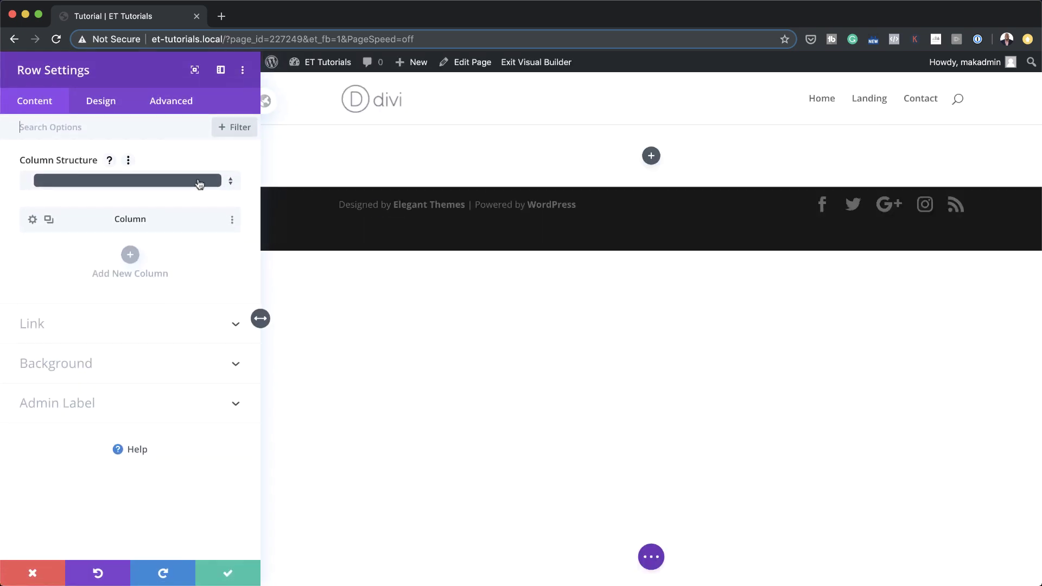
left_click(103, 104)
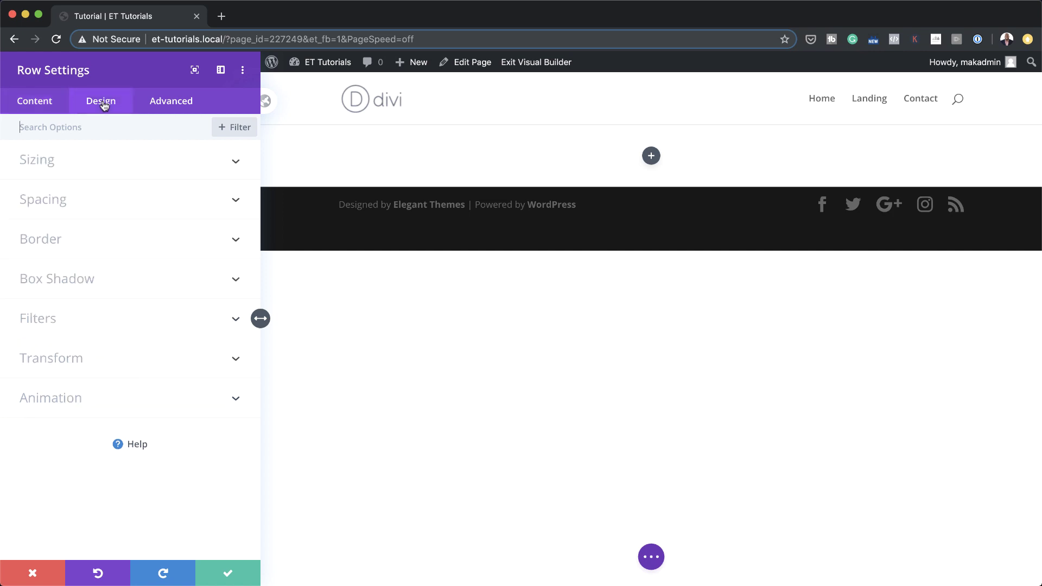
left_click(53, 164)
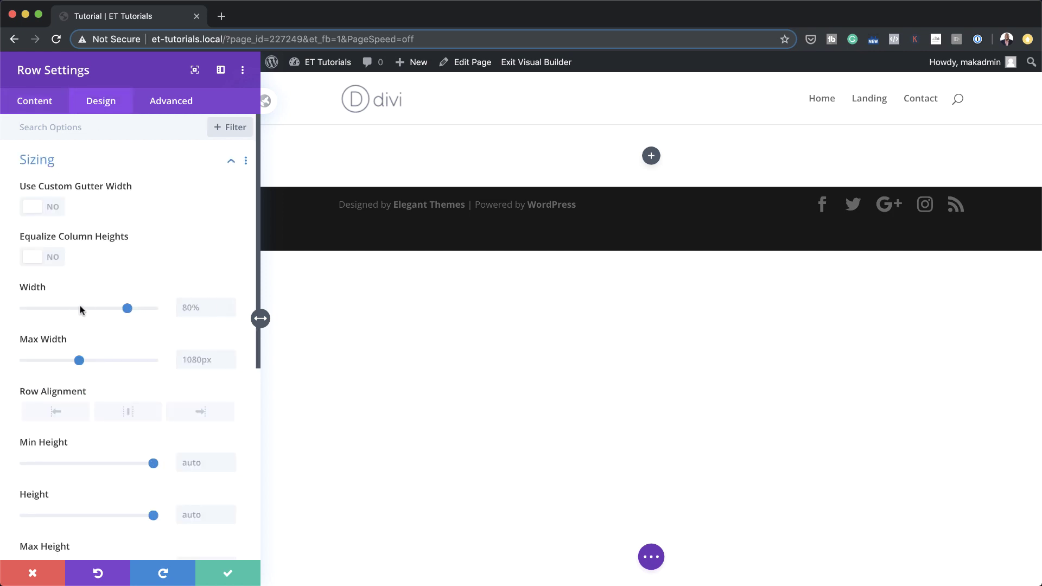
left_click(197, 306)
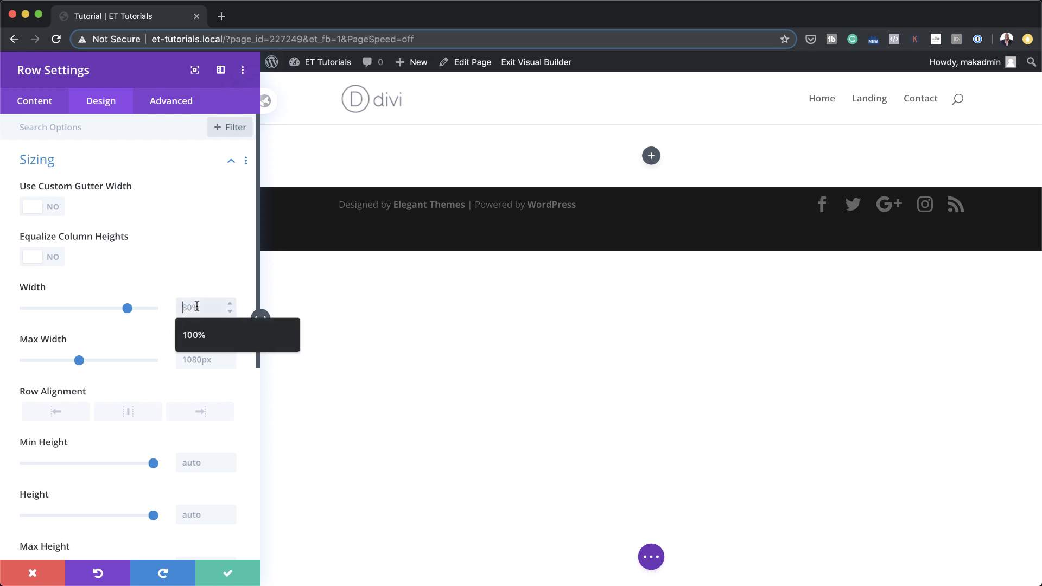
left_click(200, 339)
left_click(200, 359)
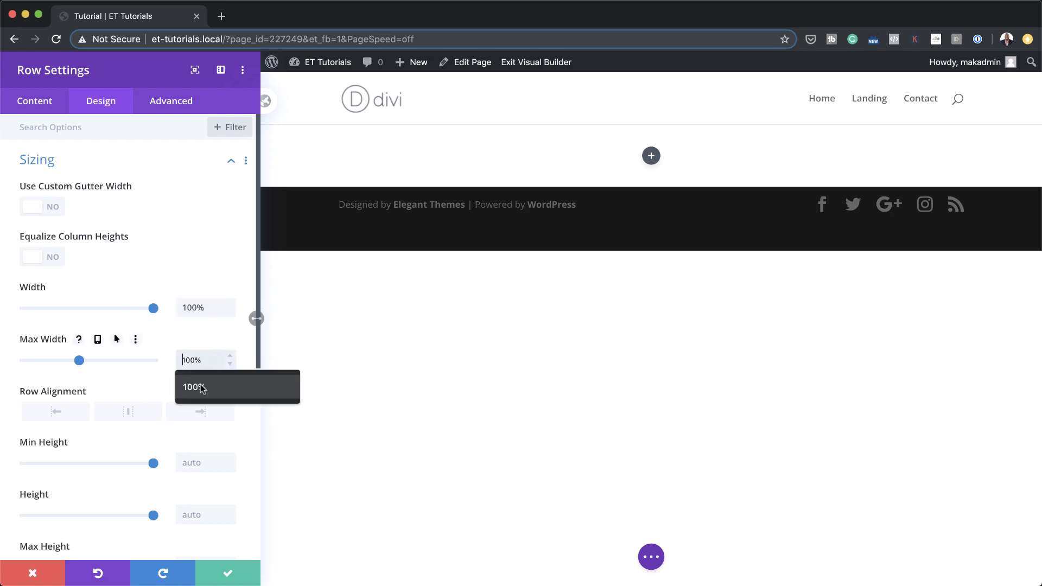
left_click(217, 388)
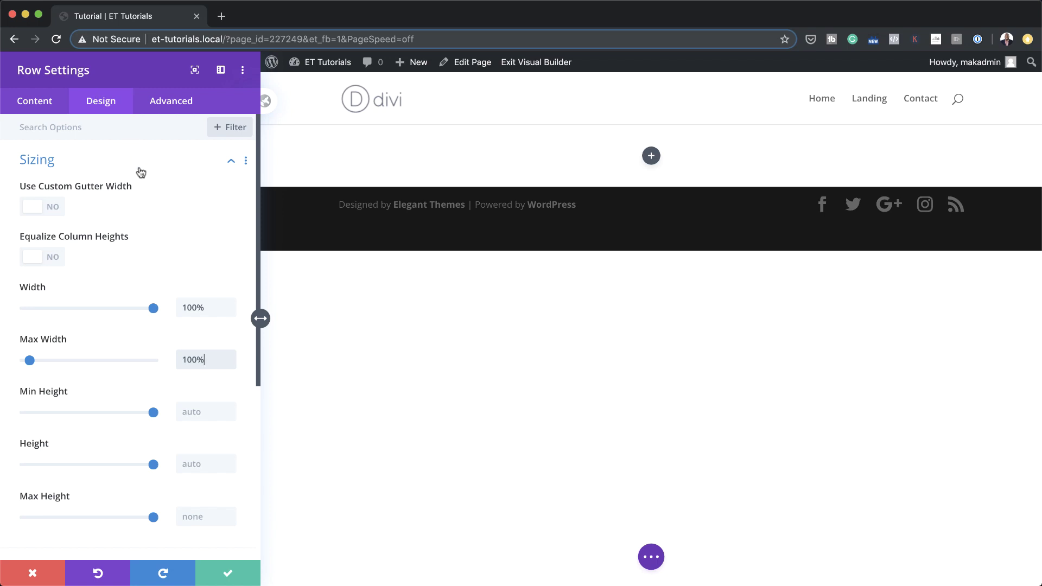
left_click(231, 164)
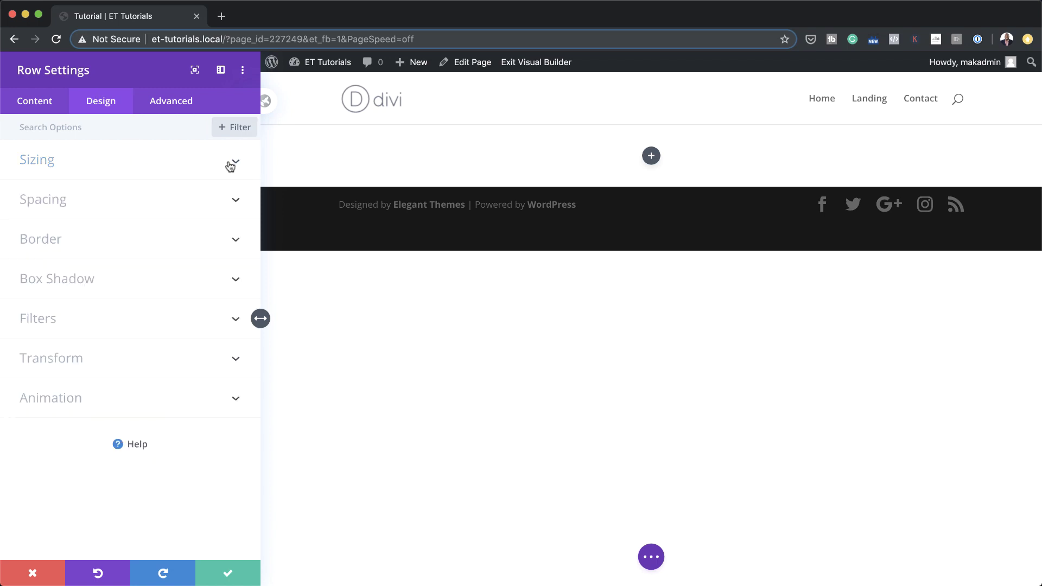
Set the row's linked top and bottom padding to 0px and save the row settings
left_click(64, 204)
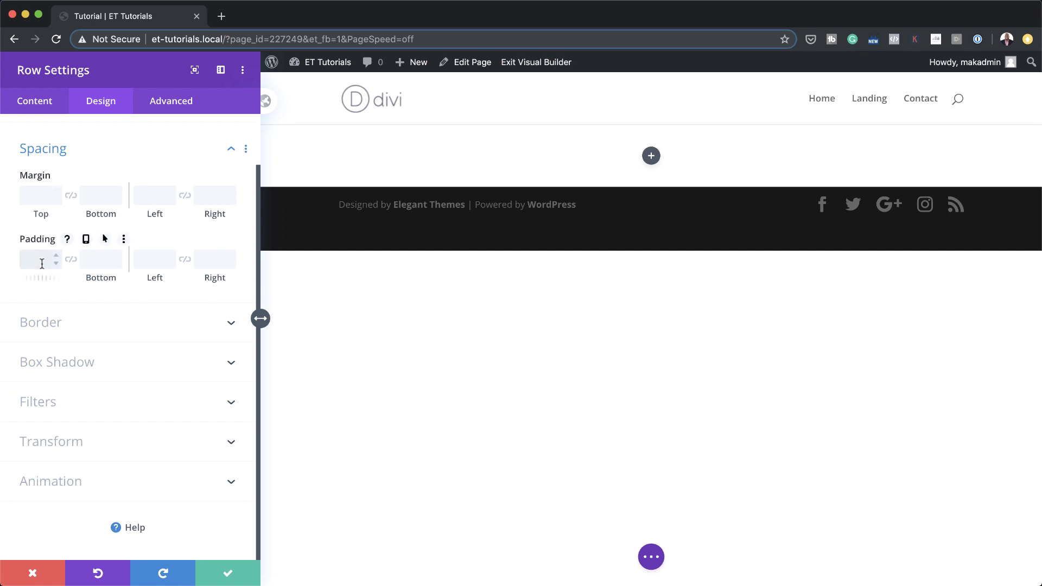
left_click(70, 259)
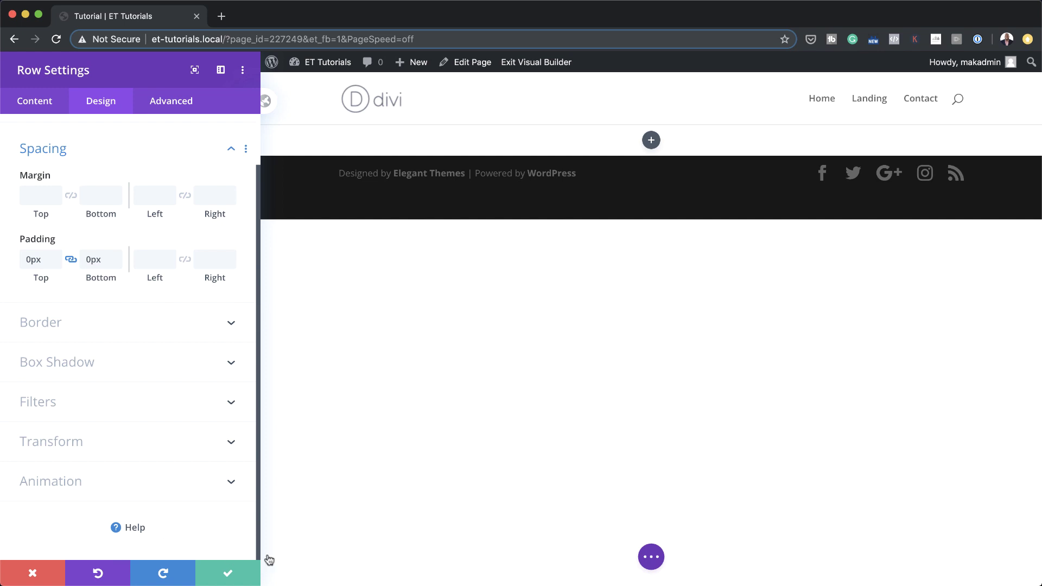
left_click(229, 574)
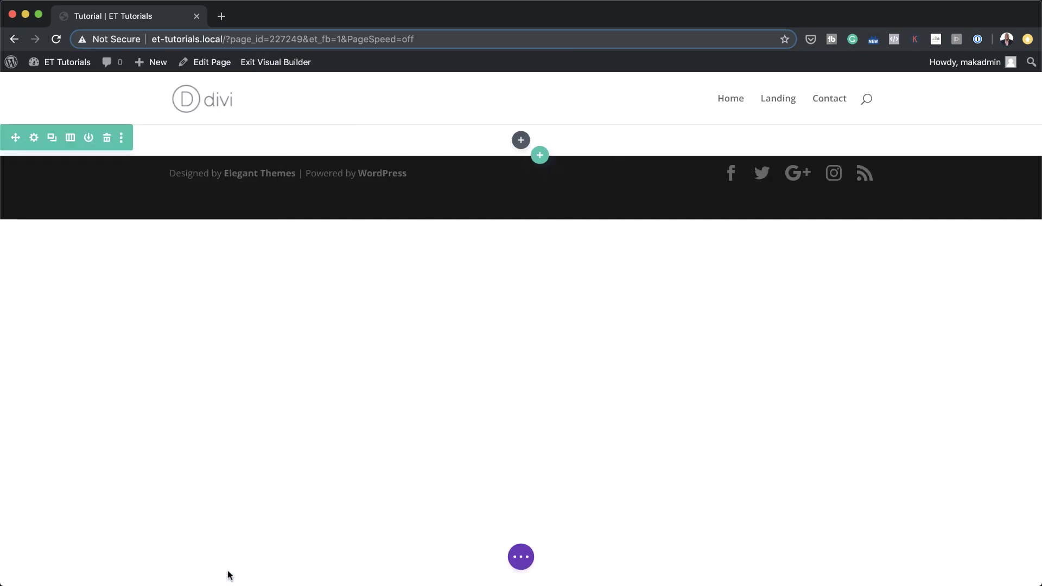
Add a Text module to the row and replace its placeholder body with "Lorem ipsum dolor sit amet"
left_click(521, 139)
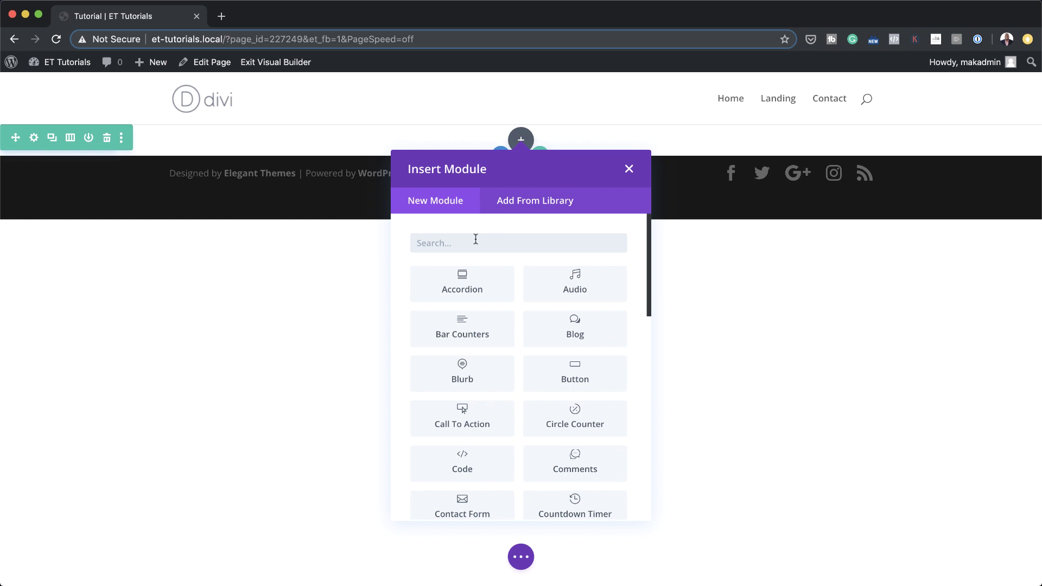
type("text")
left_click(454, 286)
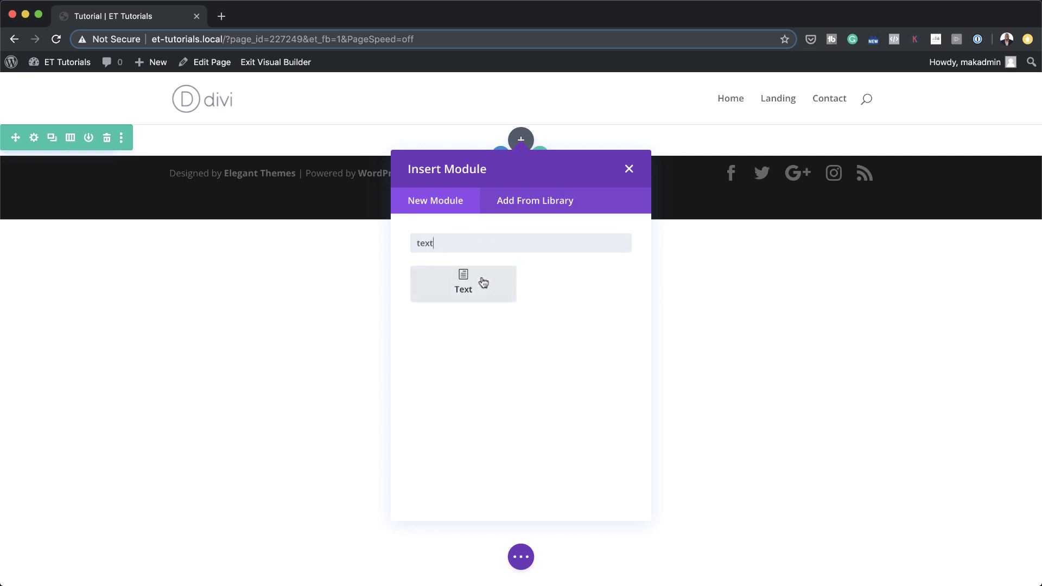
left_click_drag(28, 302, 199, 390)
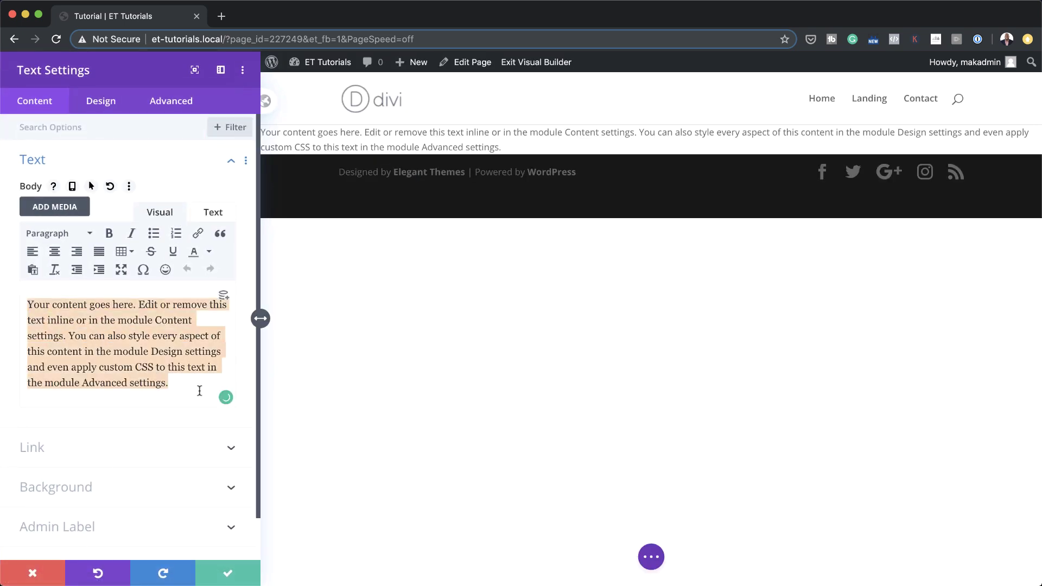
type("Lorem ipsum dolor sit amet")
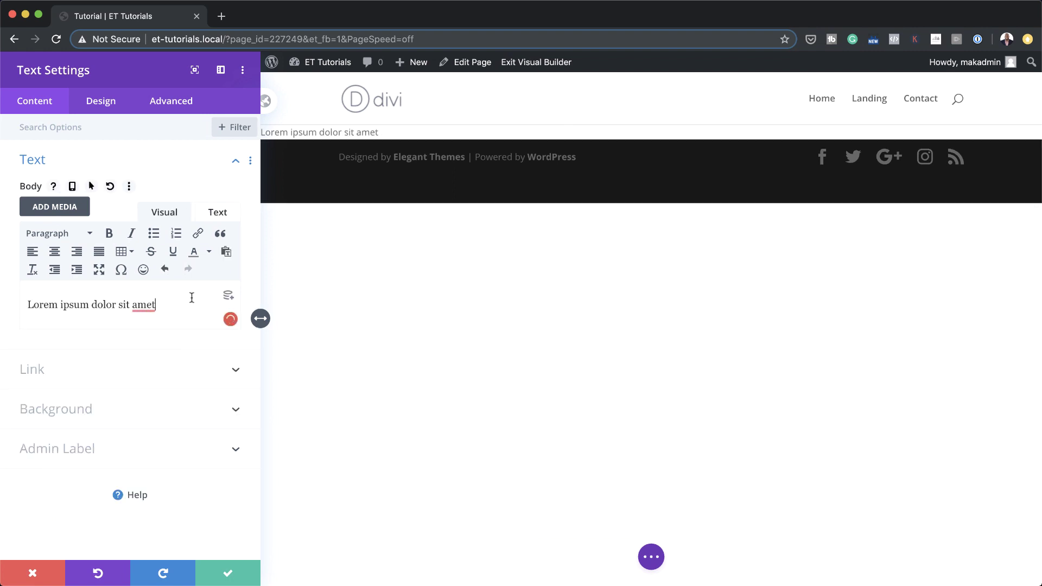
Format the text module's "Lorem ipsum dolor sit amet" line as Heading 1
left_click_drag(157, 302, 22, 296)
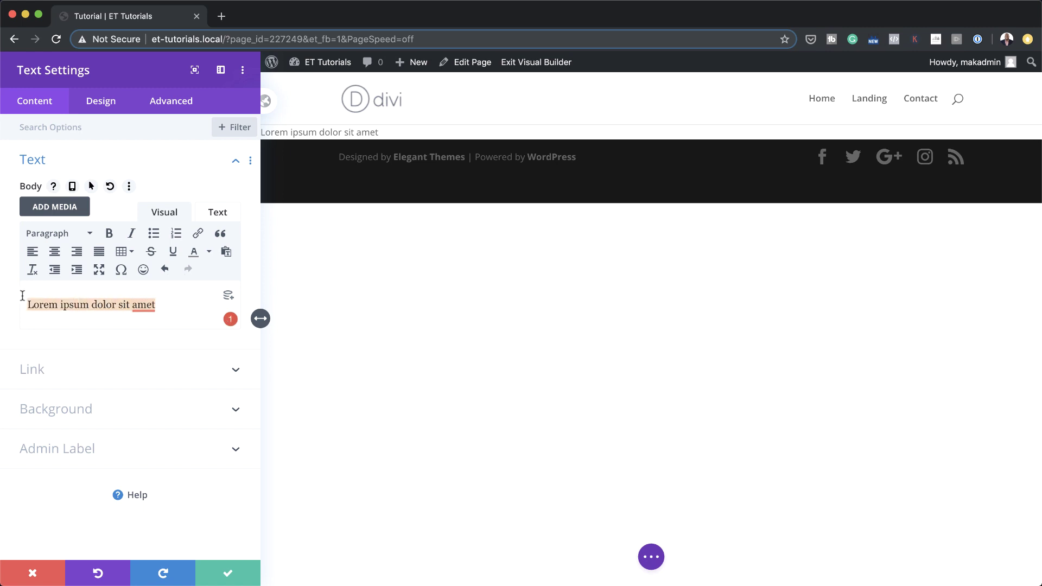
left_click(87, 234)
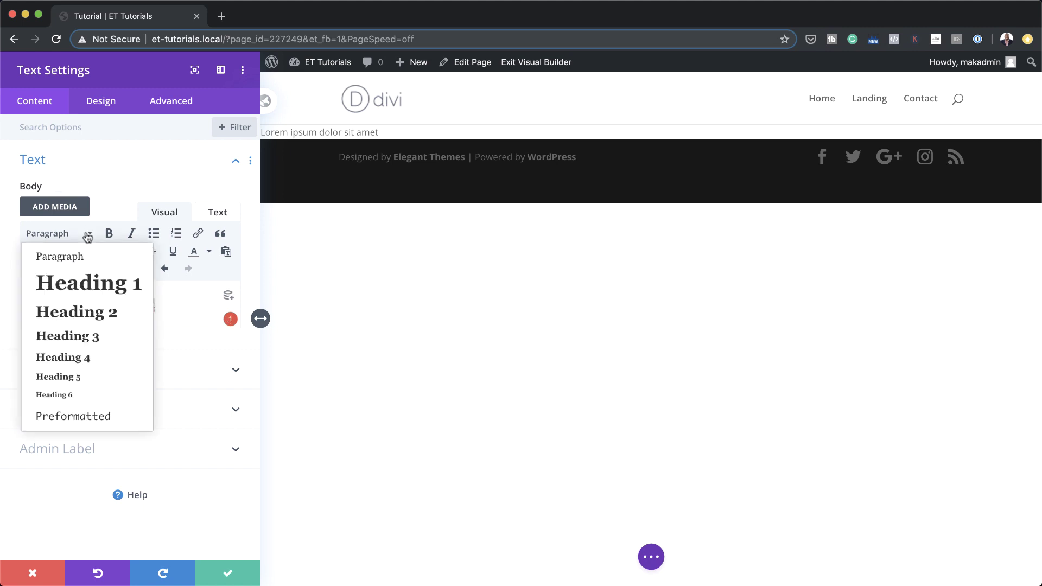
left_click(99, 283)
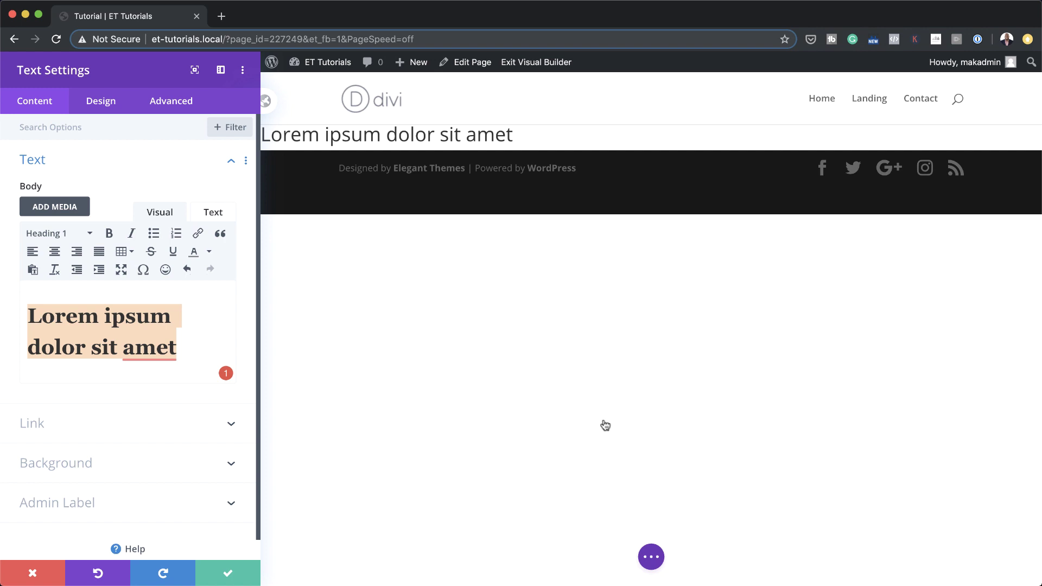
Set the font of the text module's H1 heading to Montserrat
left_click(102, 105)
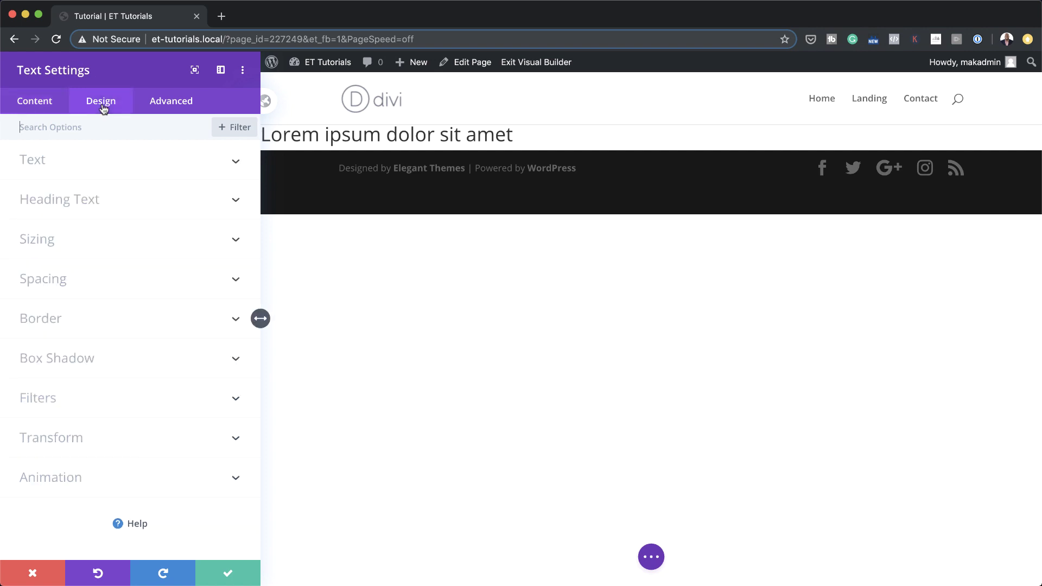
left_click(87, 204)
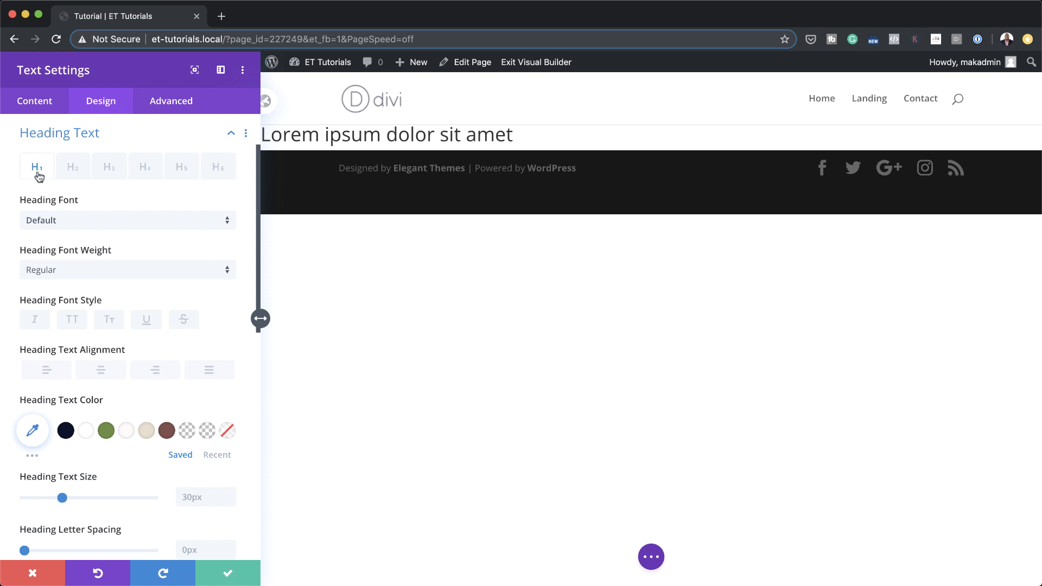
left_click(66, 226)
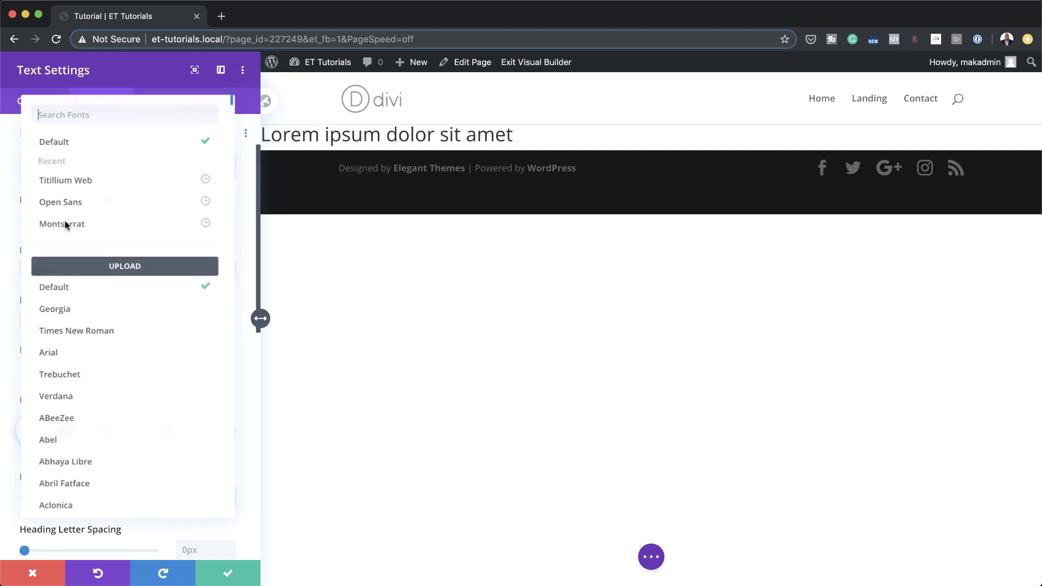
left_click(102, 229)
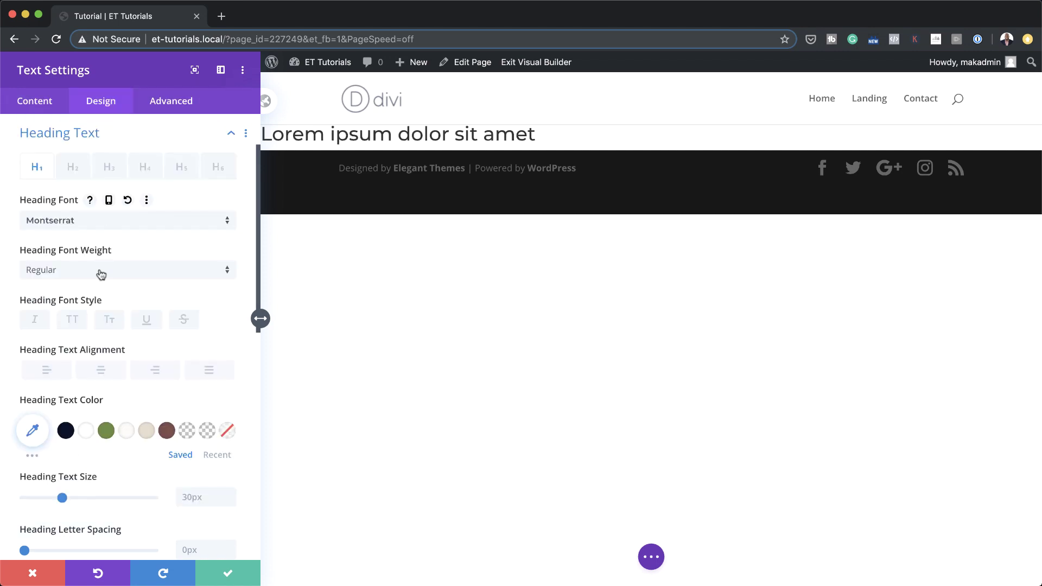
Center-align the H1 heading text and set its text color to black
left_click(101, 369)
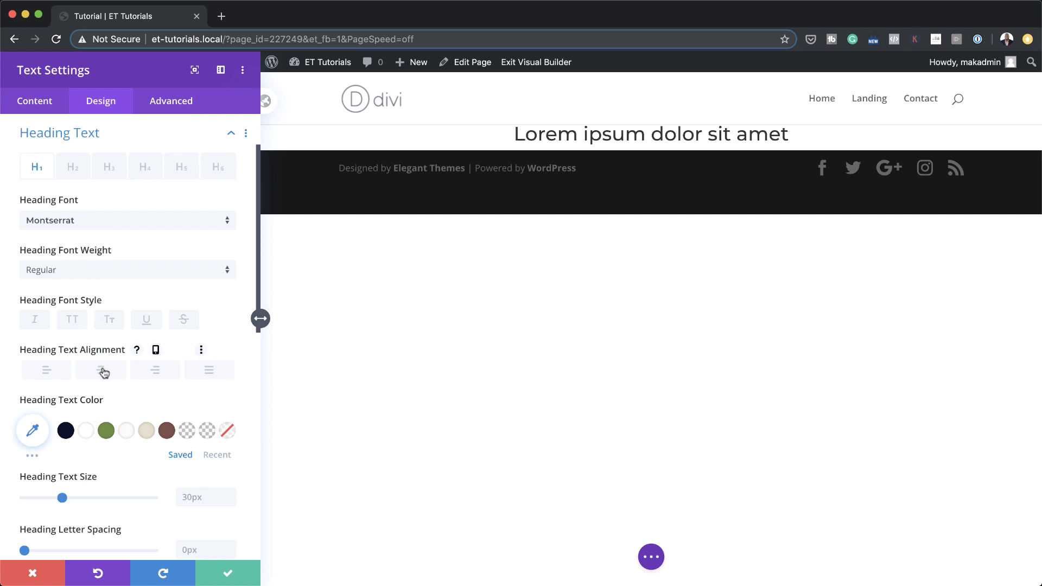
left_click(35, 432)
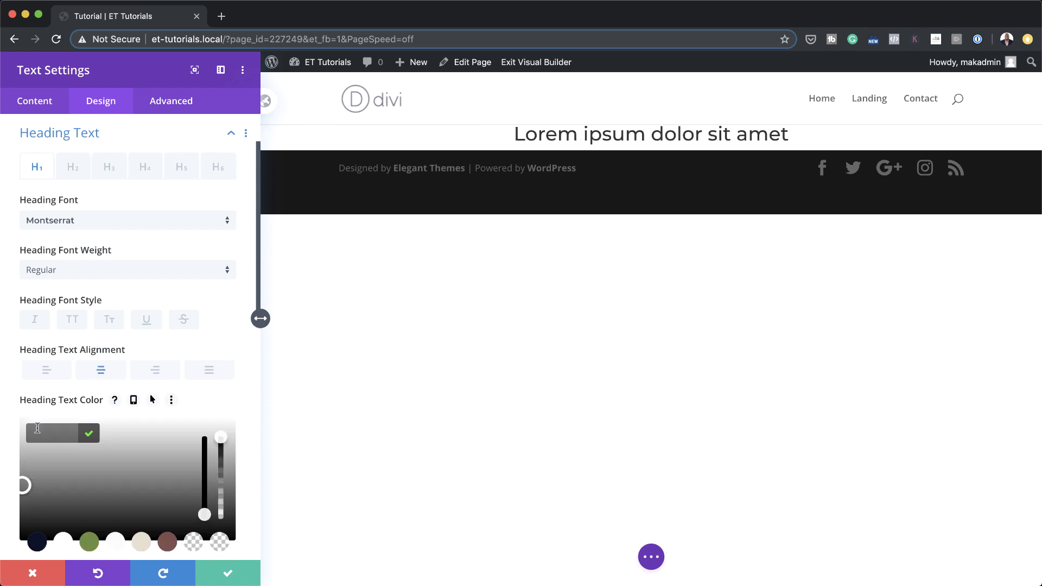
left_click_drag(46, 507, 11, 538)
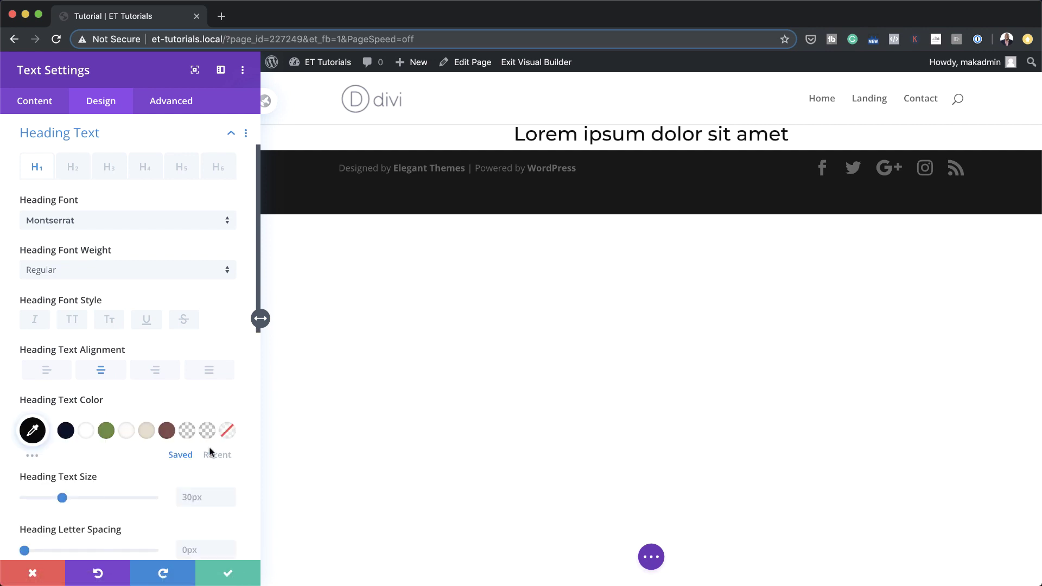
Set the H1 heading text size to 3vw and its letter spacing to 0.7vw
scroll(210, 450, "down", 1)
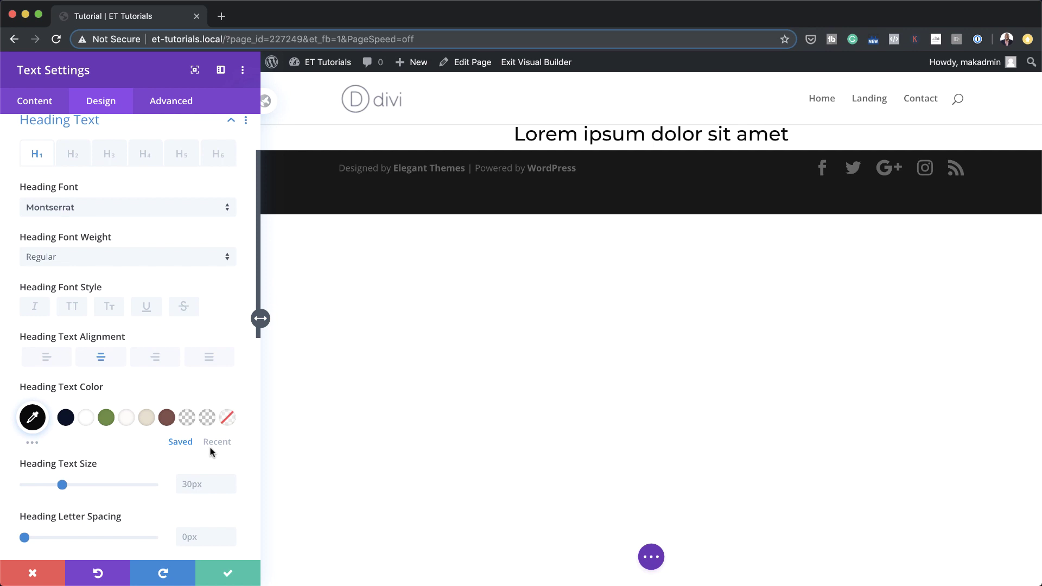
scroll(210, 449, "down", 1)
scroll(209, 446, "down", 3)
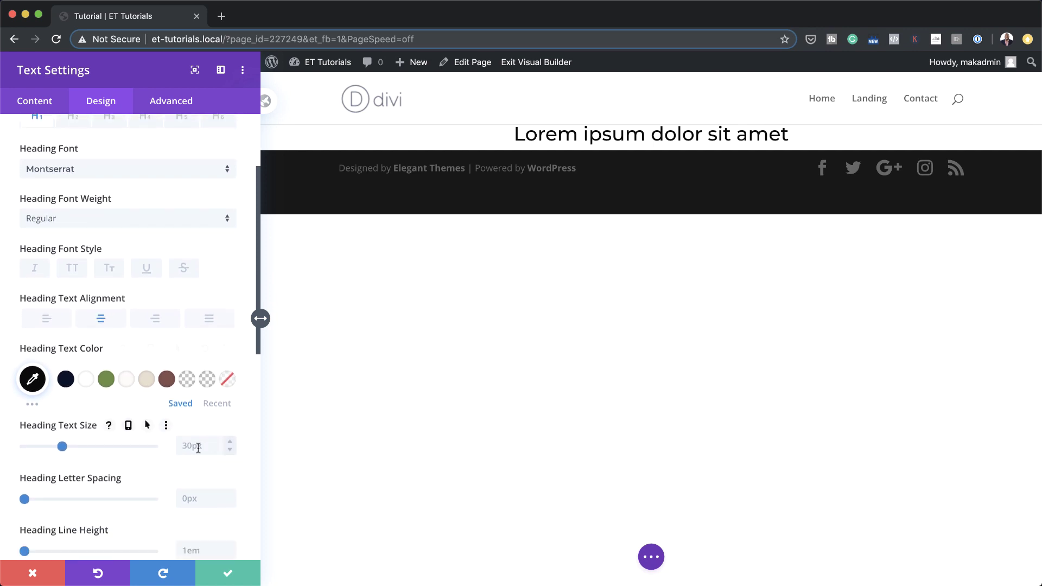
left_click(190, 446)
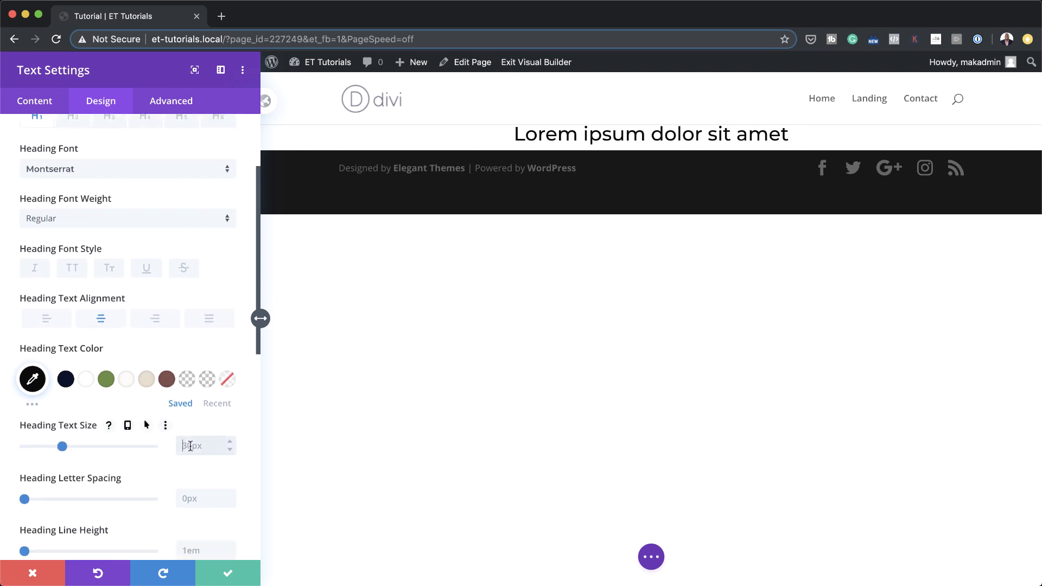
type("3vw")
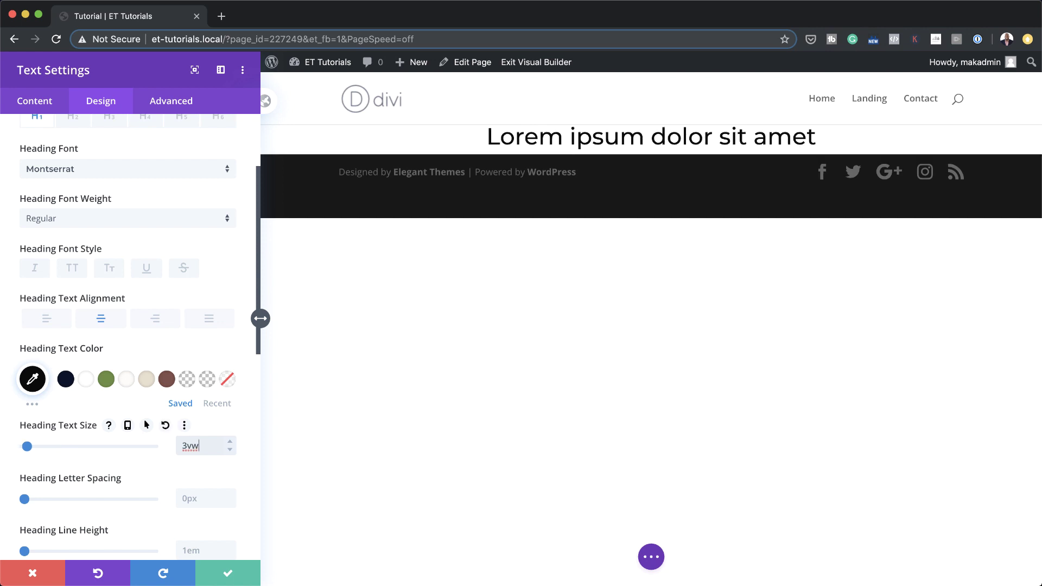
left_click(193, 501)
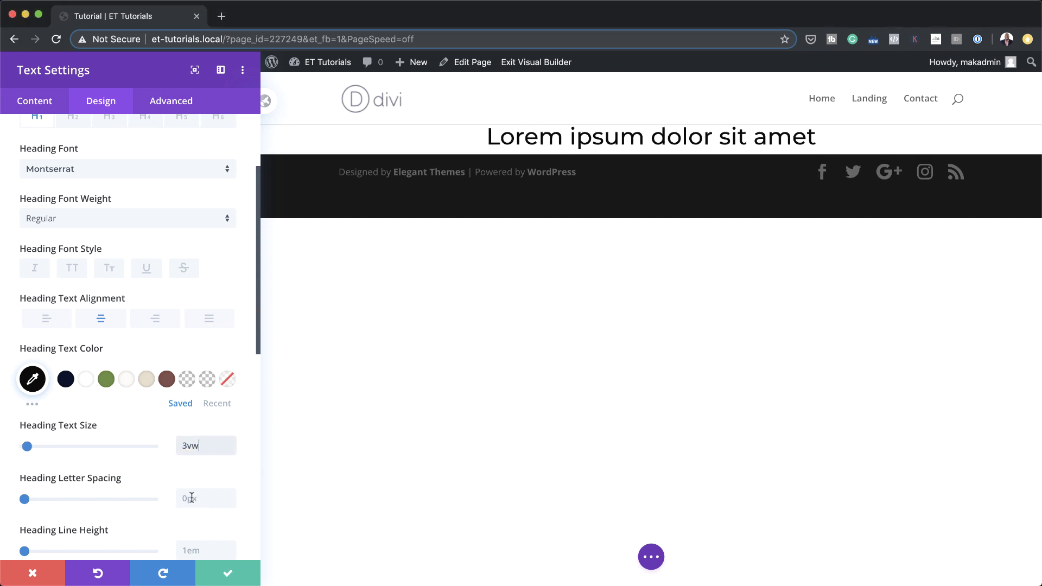
type("0.7vw")
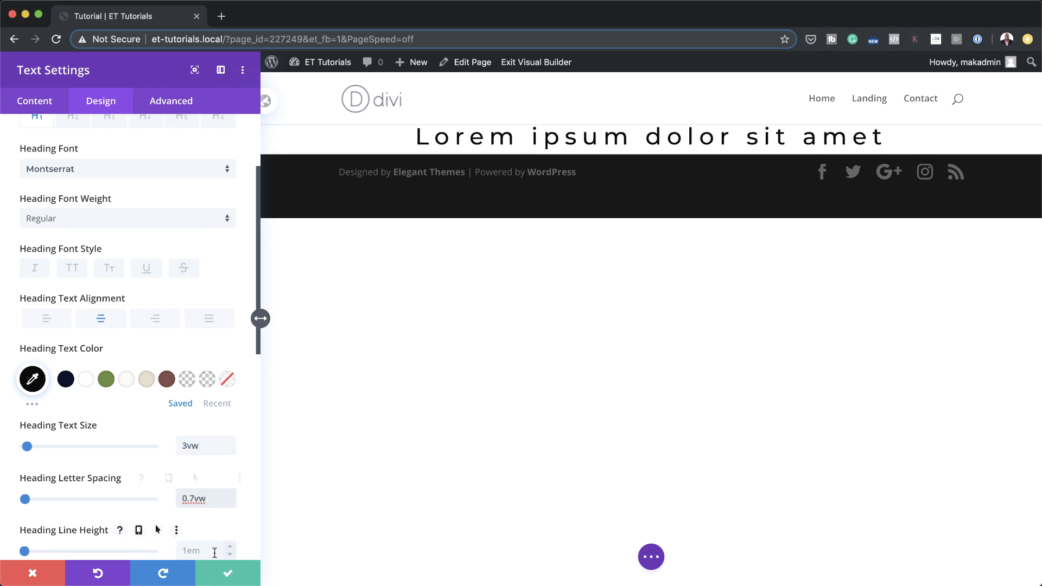
left_click(693, 445)
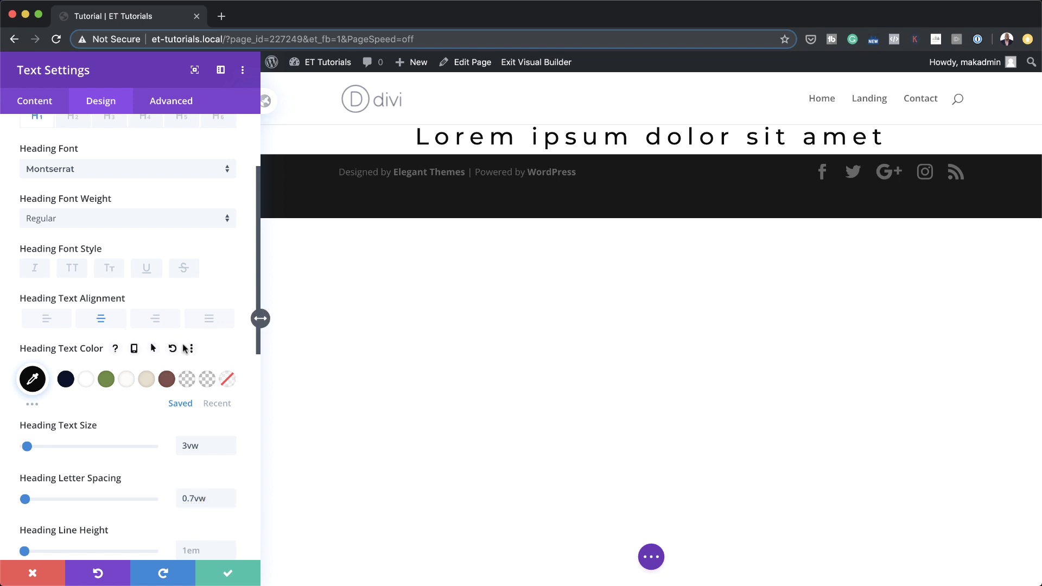
Set the text module's width to 48% and its module alignment to center
scroll(182, 347, "down", 5)
scroll(182, 343, "down", 4)
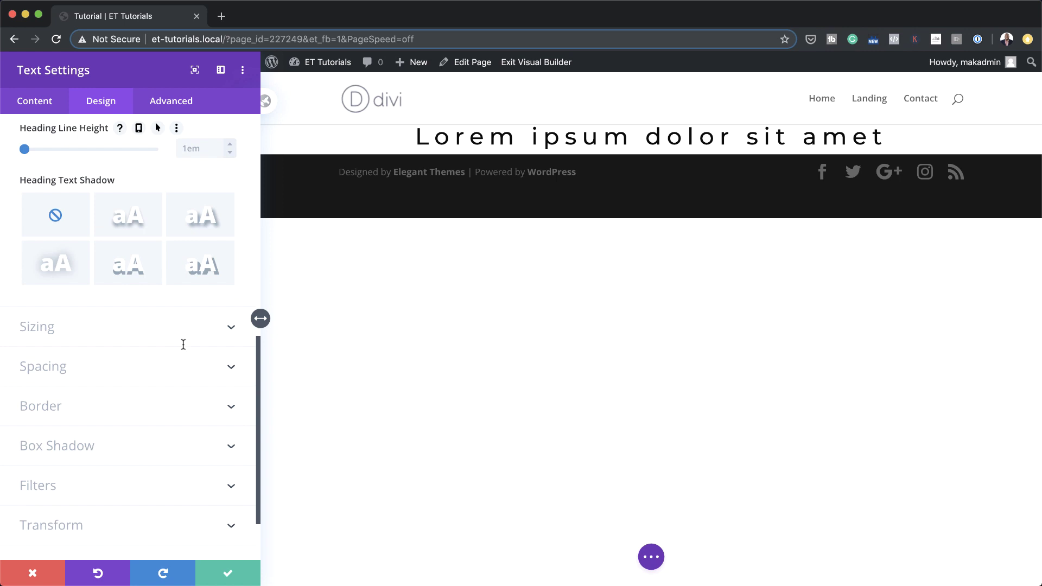
left_click(55, 332)
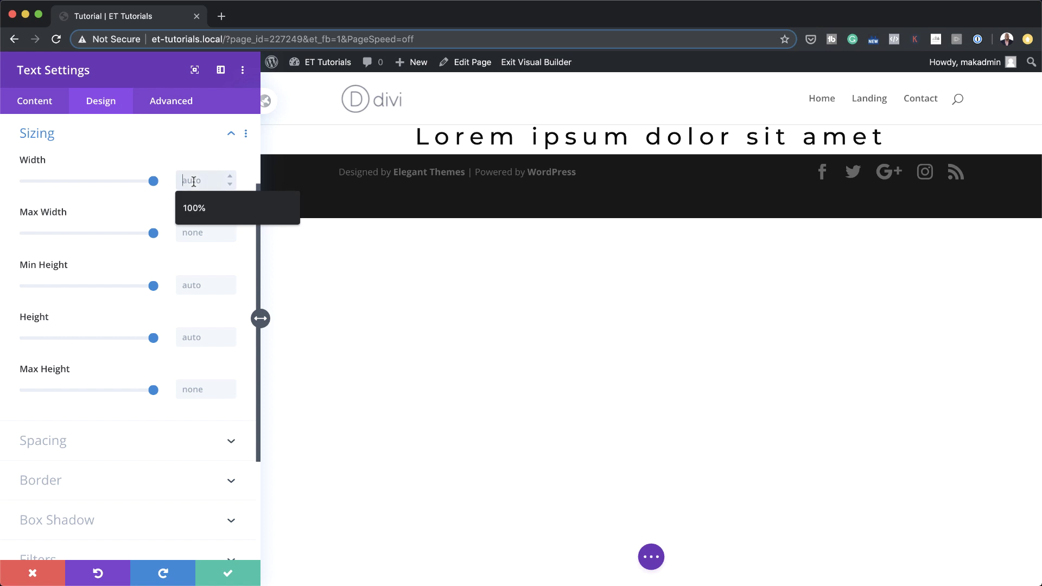
type("48")
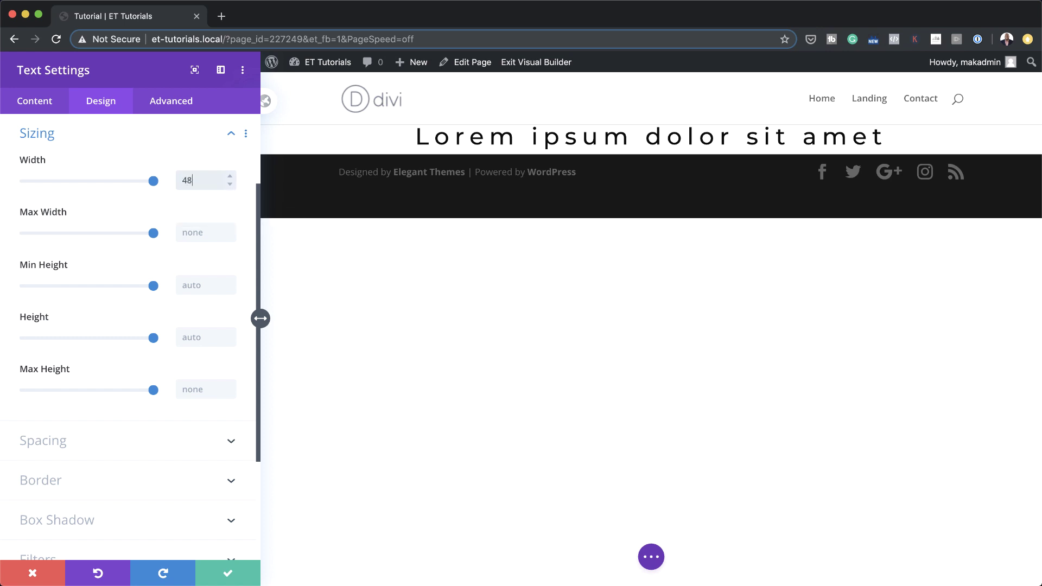
type("%")
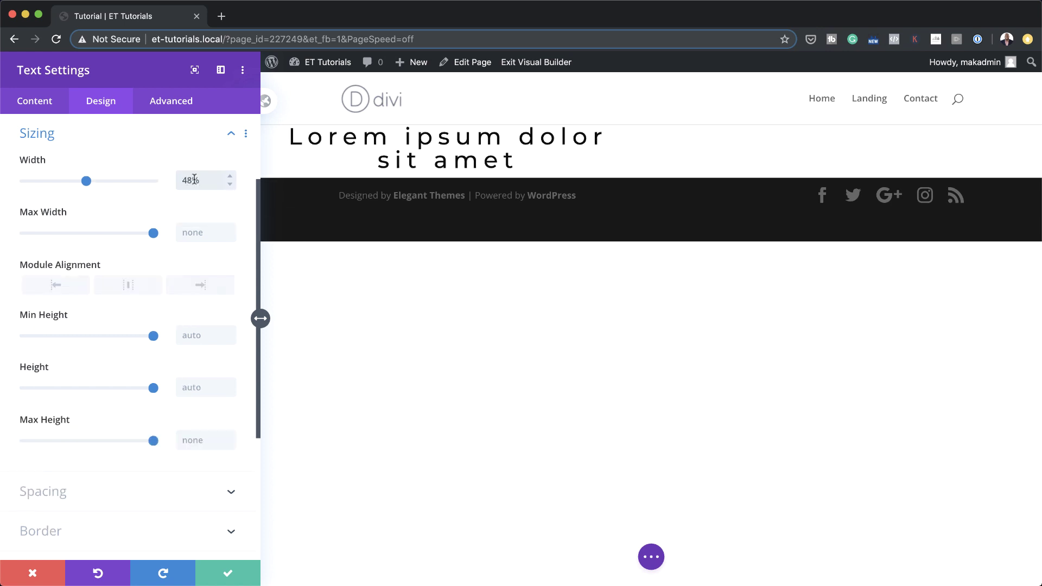
left_click(130, 291)
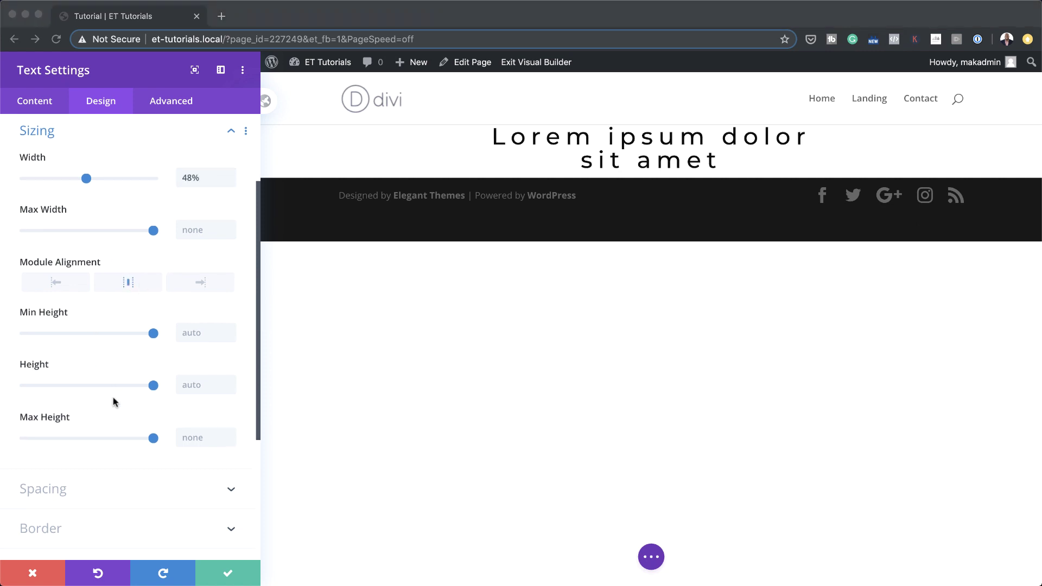
Give the text module a top margin of 10vw and save its settings
scroll(113, 401, "down", 3)
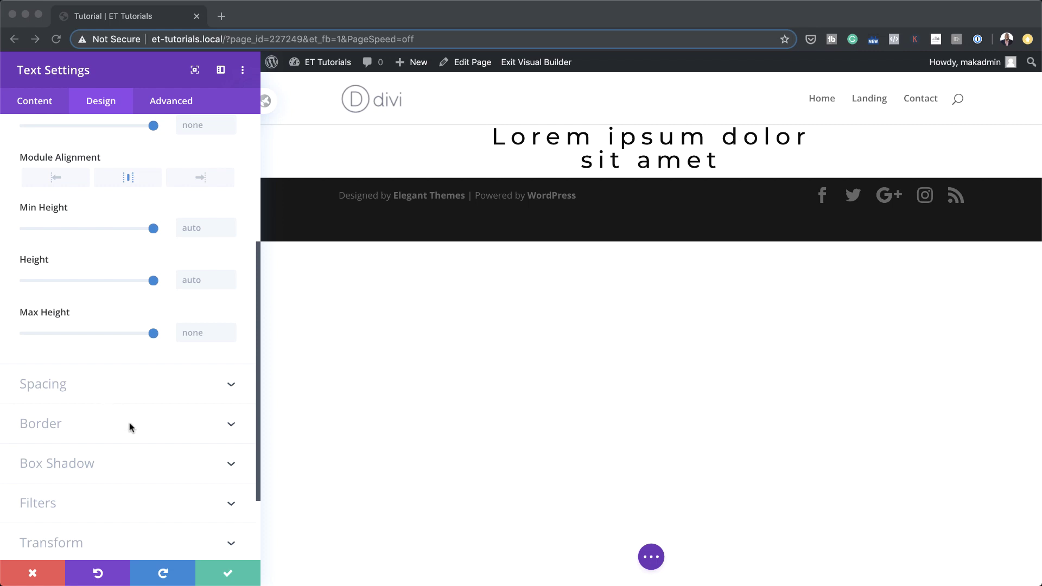
left_click(57, 386)
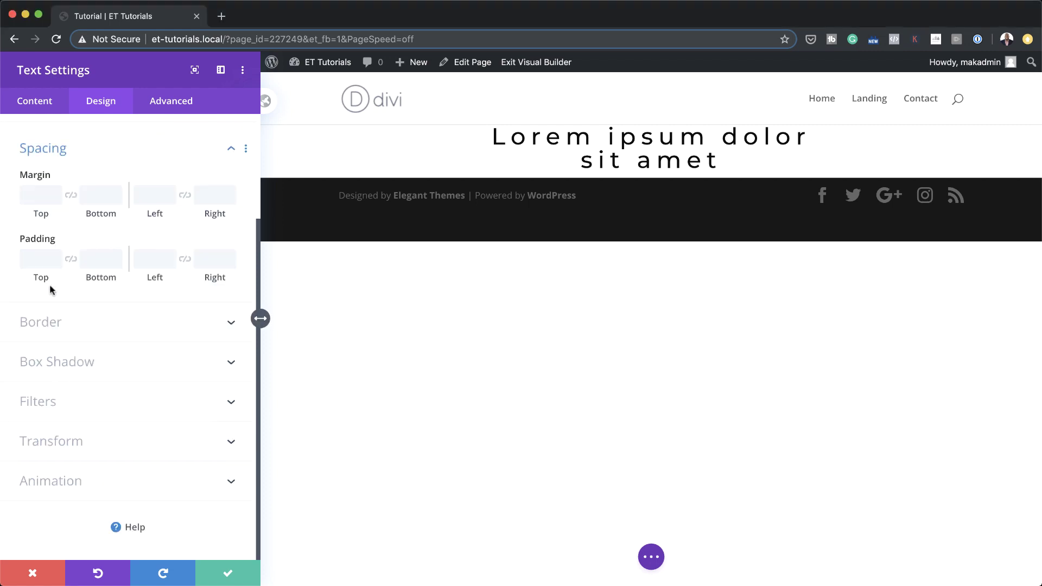
left_click(36, 193)
type("10vw")
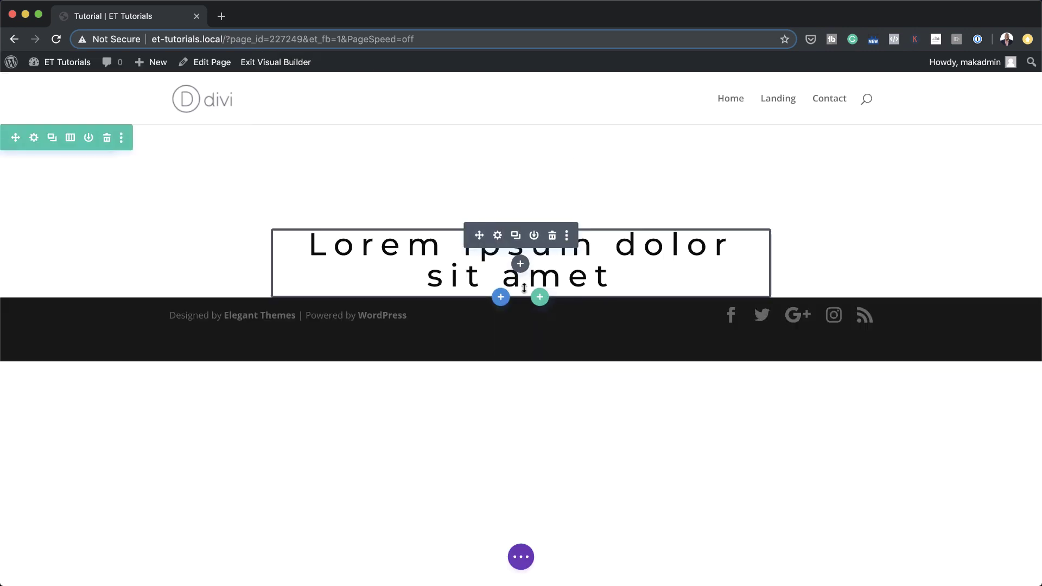
Add a Divider module directly below the heading text module
left_click(520, 265)
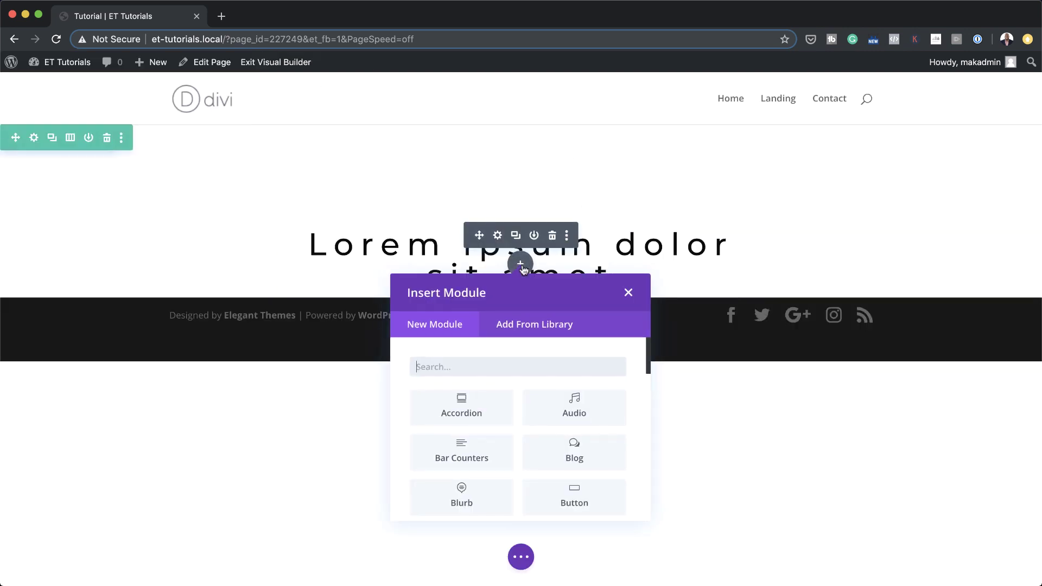
type("divi")
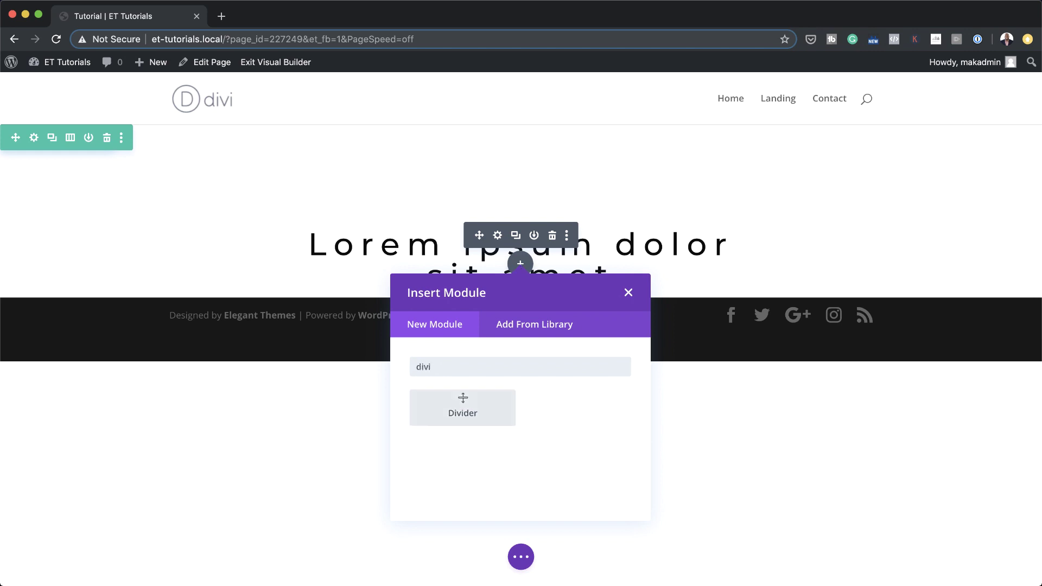
left_click(468, 414)
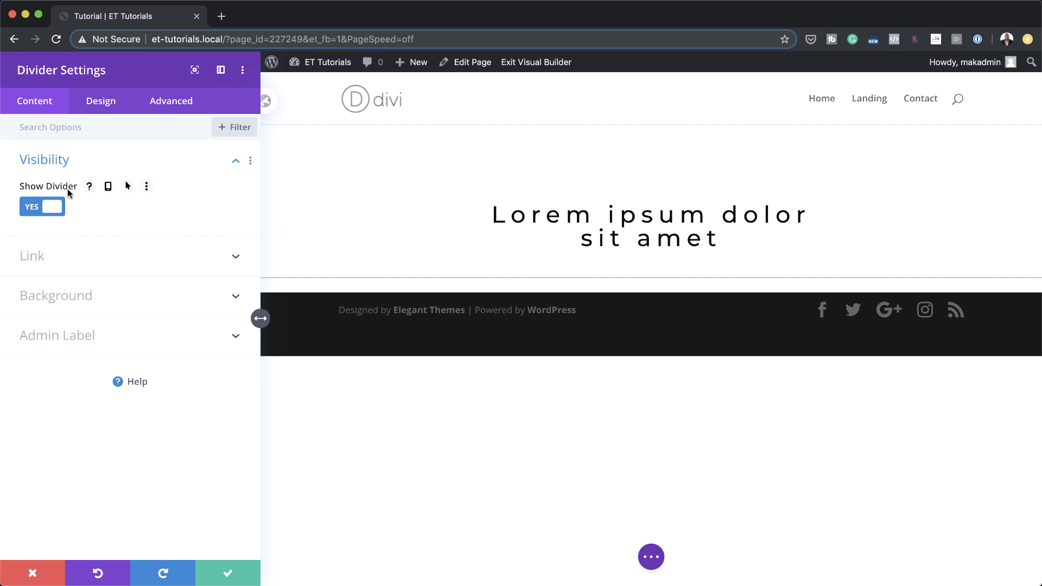
Change the divider's line color to black in its design settings
left_click(106, 105)
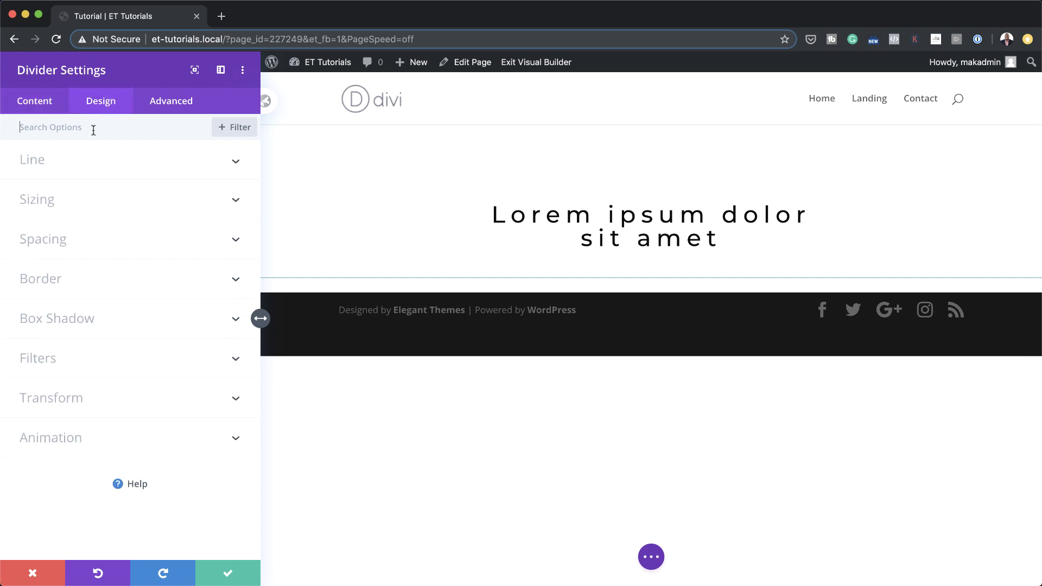
left_click(49, 161)
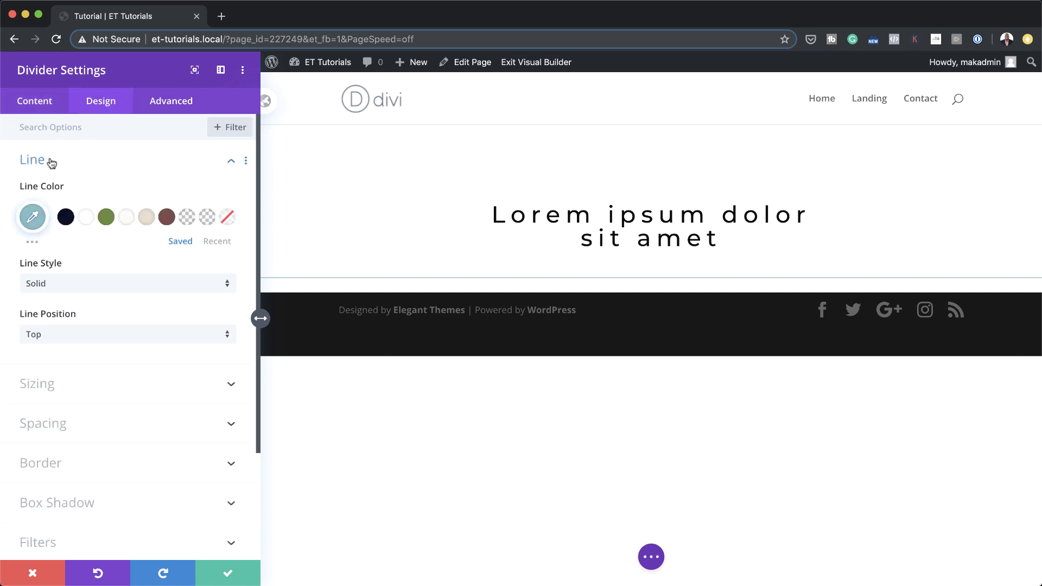
left_click(33, 218)
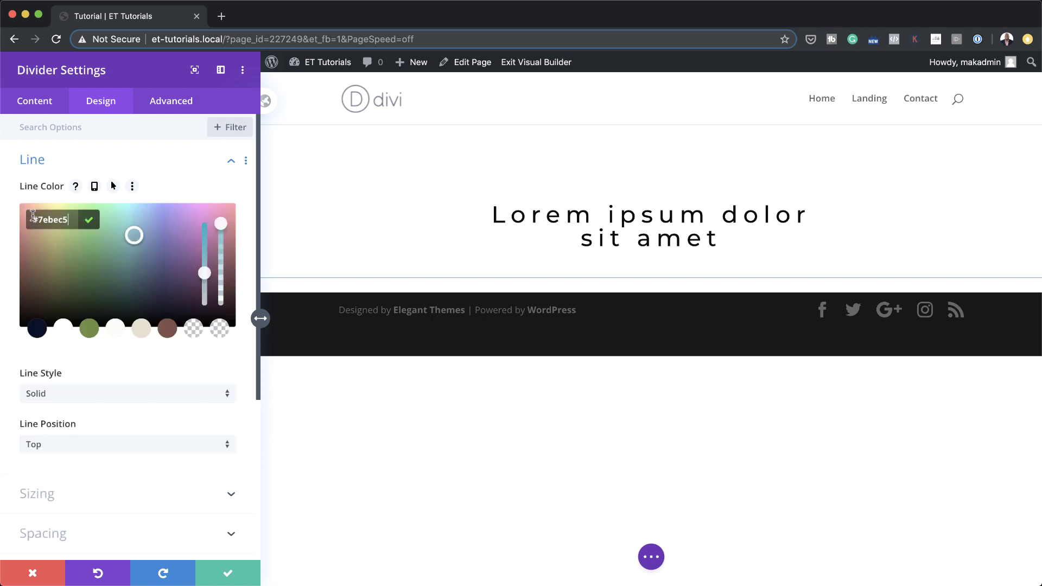
left_click_drag(37, 291, 22, 324)
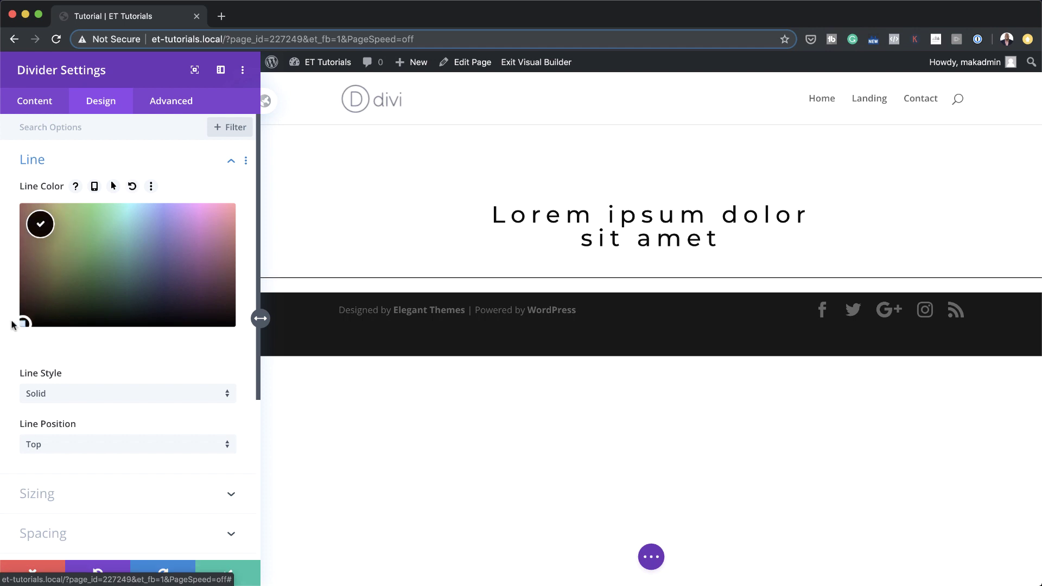
left_click(7, 339)
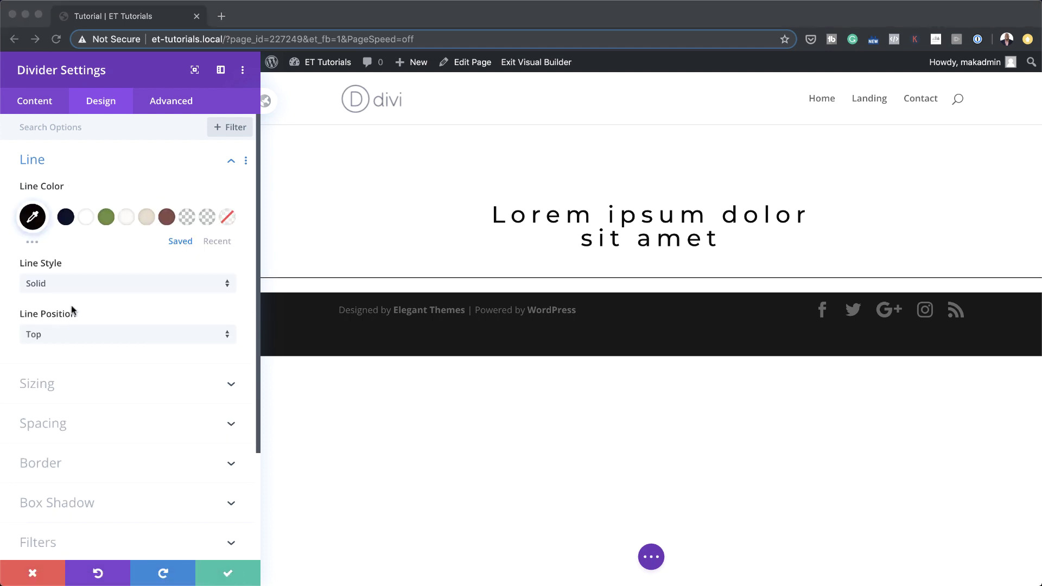
Set the divider weight to 0.1vw in the divider's sizing options
left_click(48, 385)
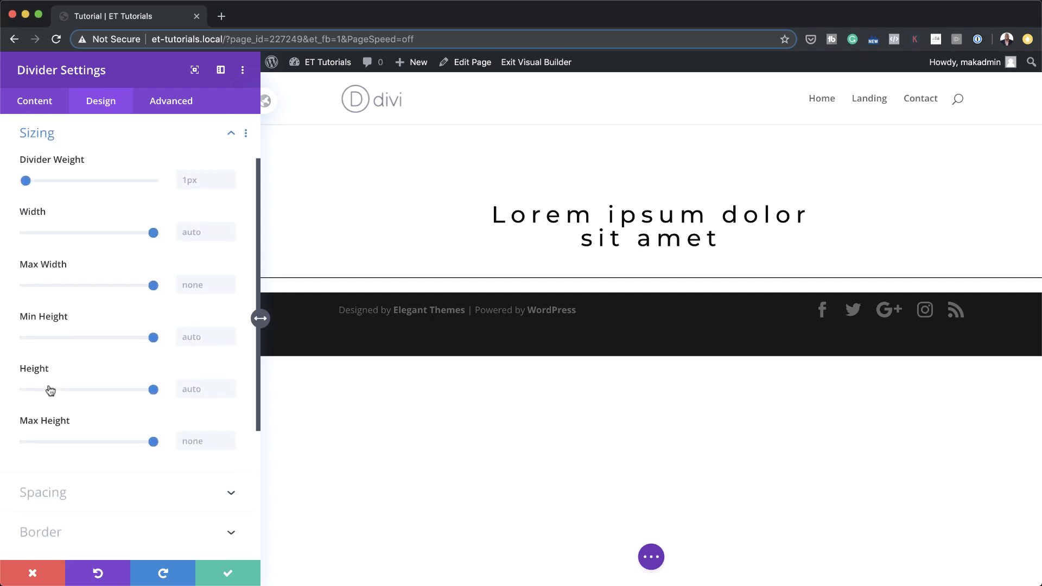
mouse_move(193, 182)
type("0.1vw")
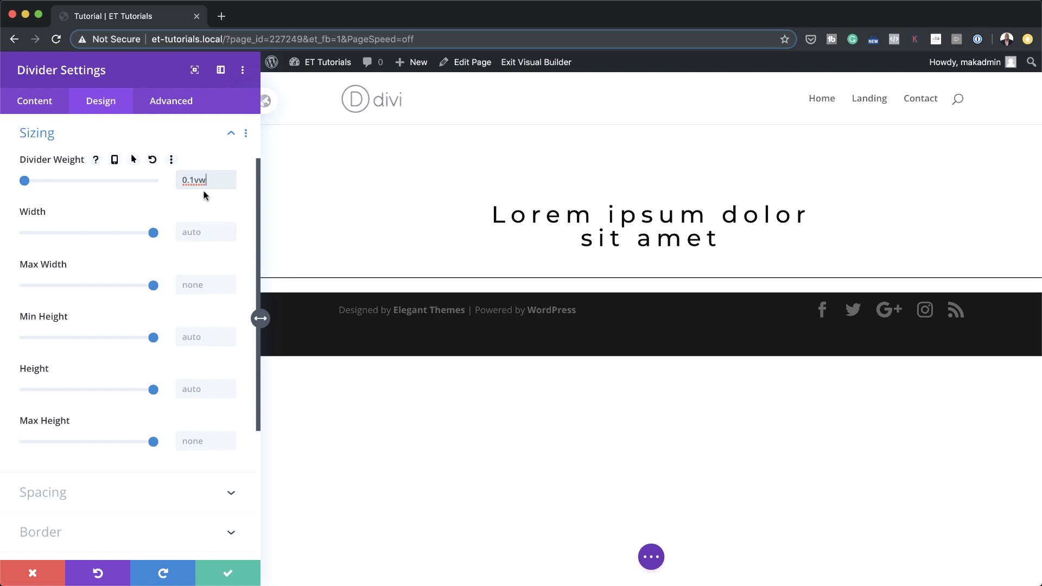
Set the divider's width to 10% and its module alignment to center
left_click(198, 232)
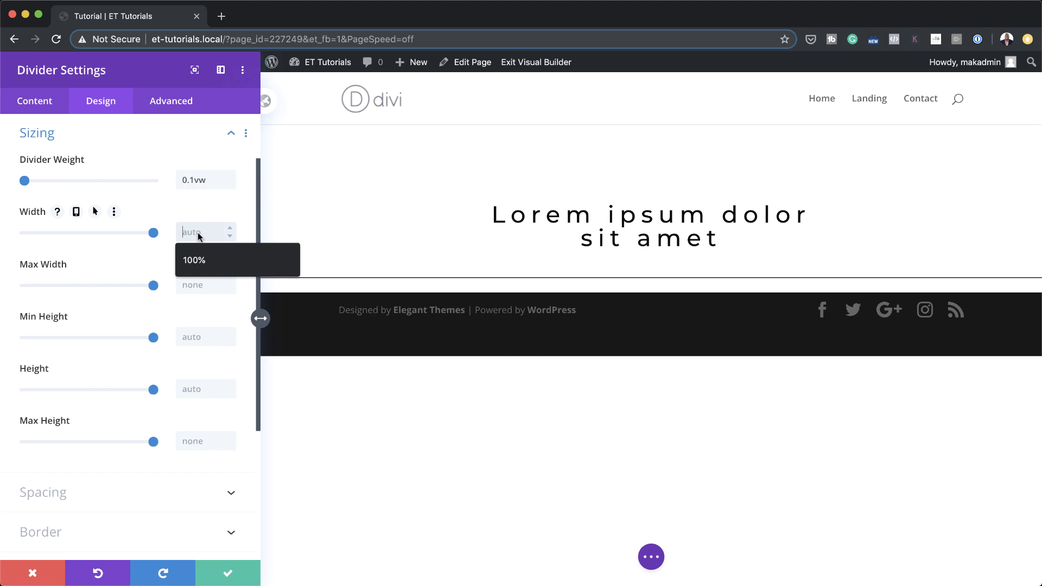
type("10%")
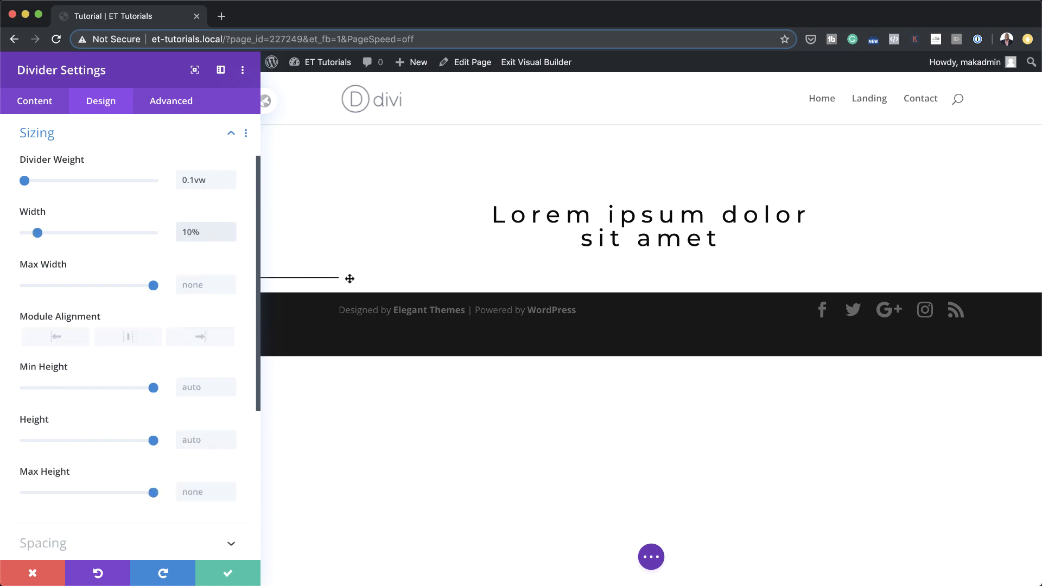
left_click(131, 338)
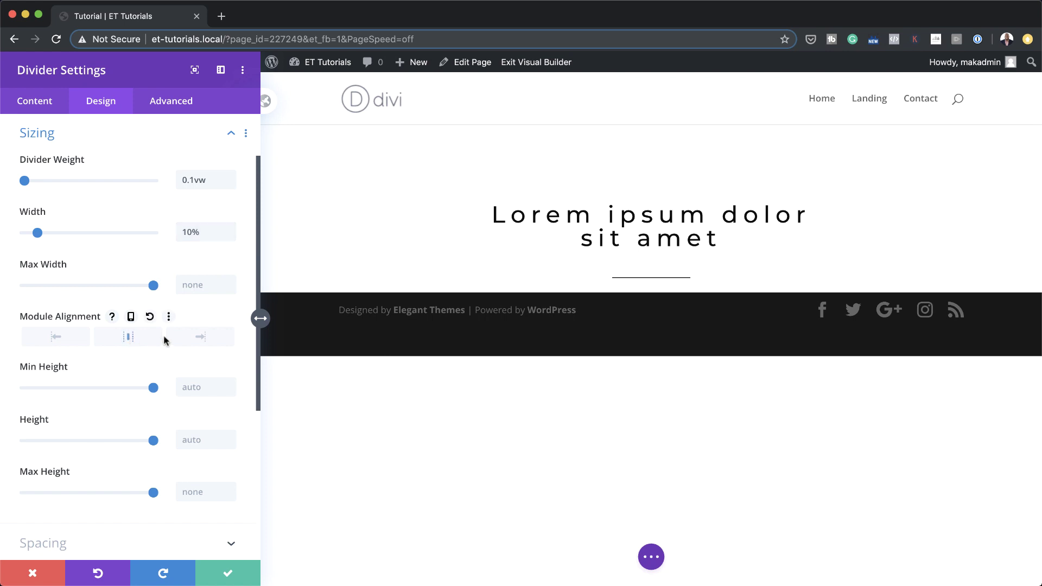
Set the divider's top and bottom padding to 2vw and save the divider settings
scroll(99, 423, "down", 3)
scroll(99, 423, "down", 5)
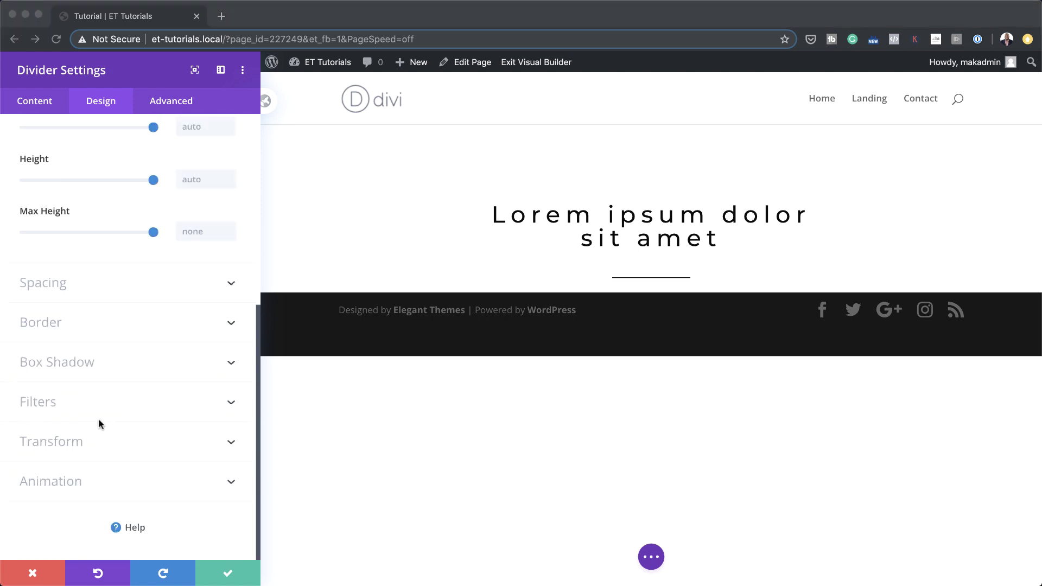
left_click(57, 285)
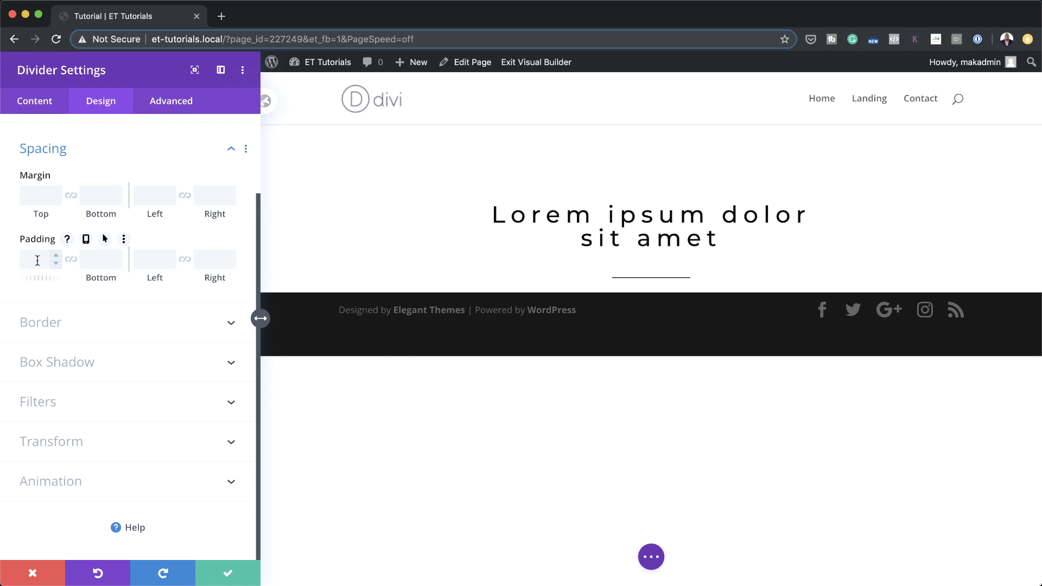
type("2vw")
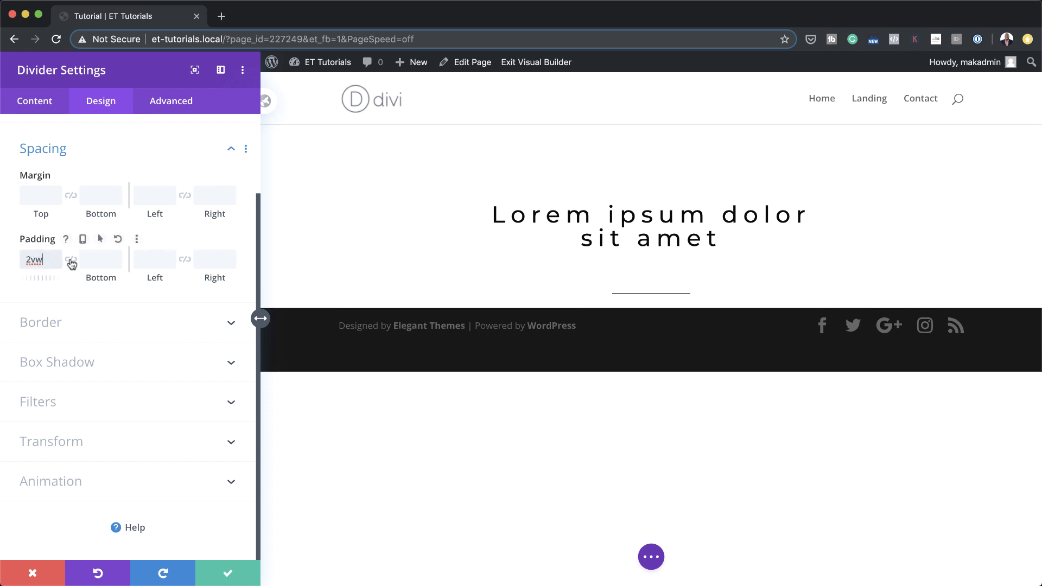
left_click(71, 260)
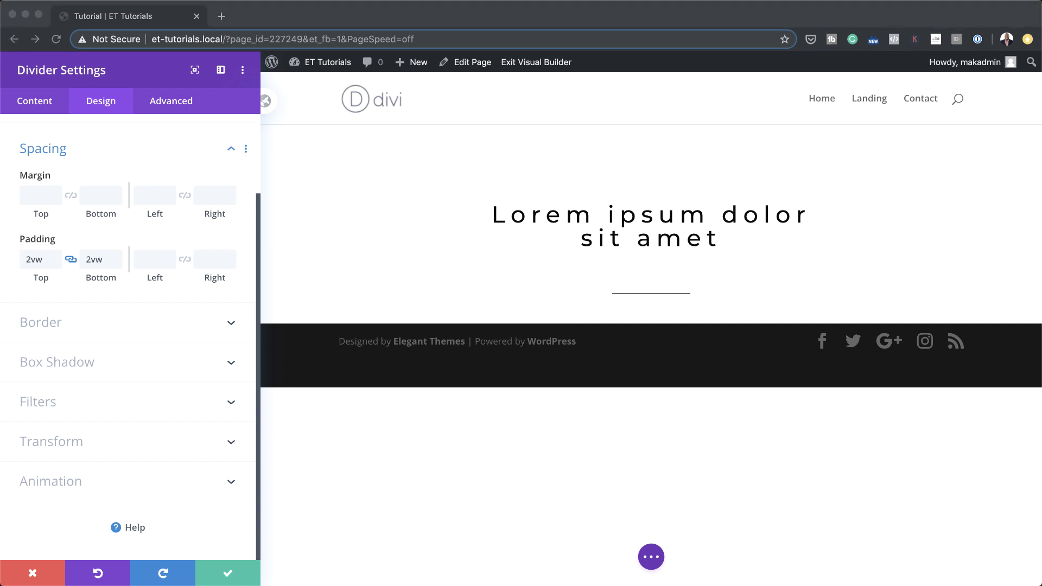
left_click(228, 580)
left_click(228, 580)
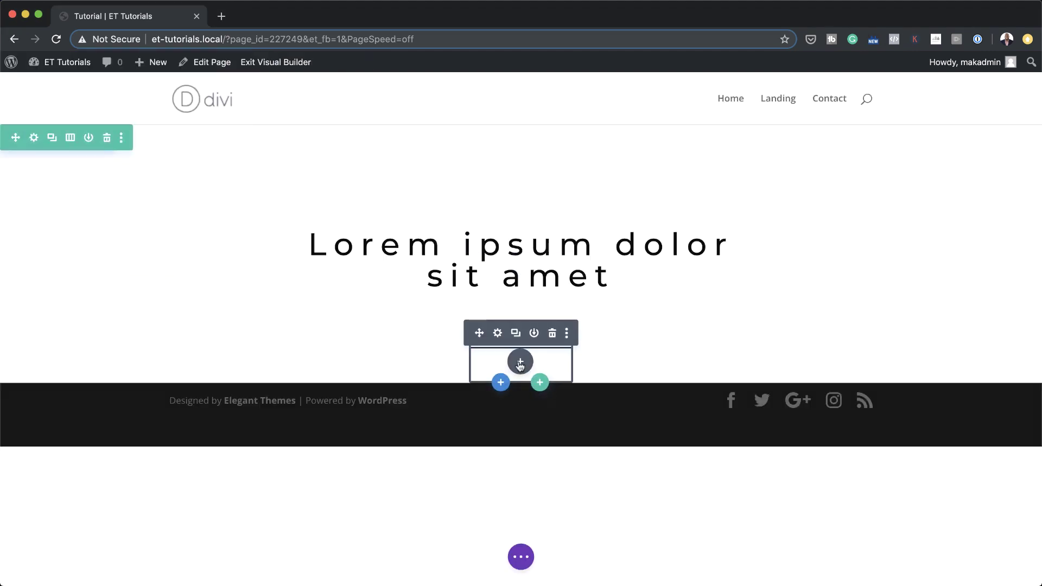
Add a Text module below the divider and replace its body with the "Lorem ipsum dolor sit amet, consectetuer adipiscing elit..." paragraph ending in "posuere a, pede."
left_click(521, 363)
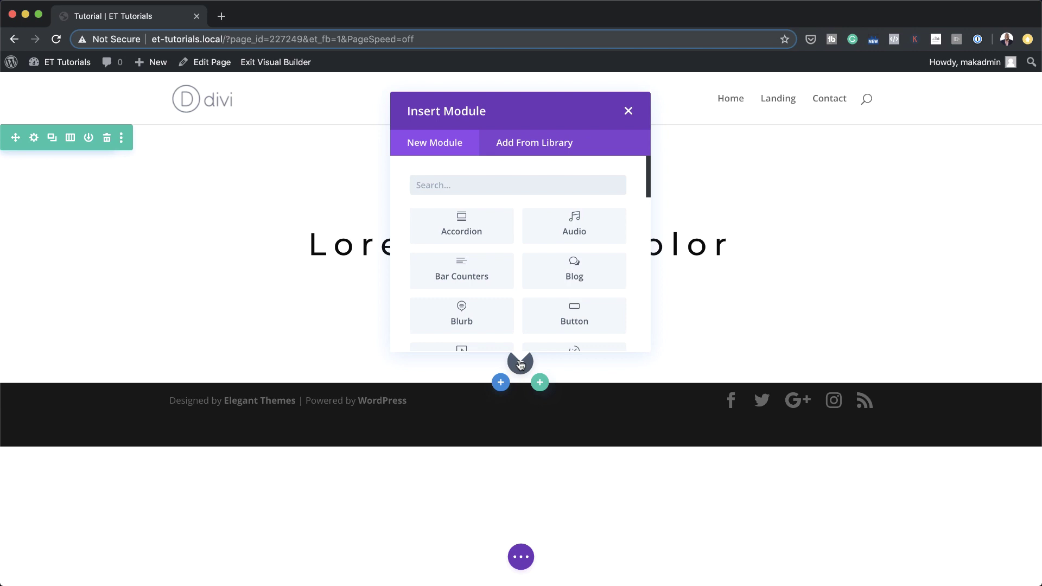
type("tex")
left_click(477, 248)
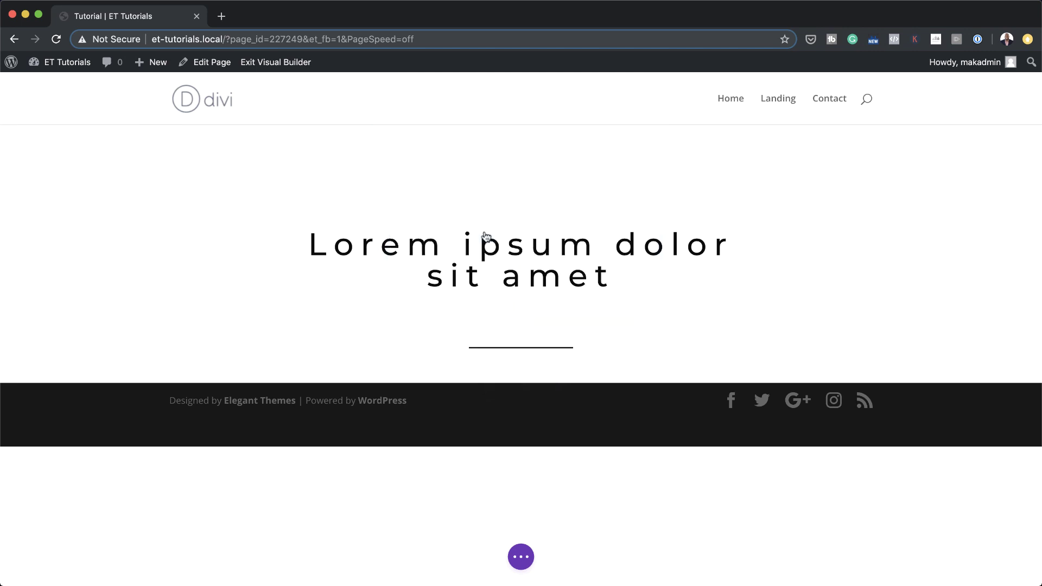
left_click_drag(179, 381, 18, 301)
type("Lorem ipsum dolor sit amet, consectetuer adipiscing elit. Donec odio. Quisque volutpat mattis eros. Nullam malesuada erat ut turpis. Suspendisse urna nibh, viverra non, semper suscipit, posuere a, pede.")
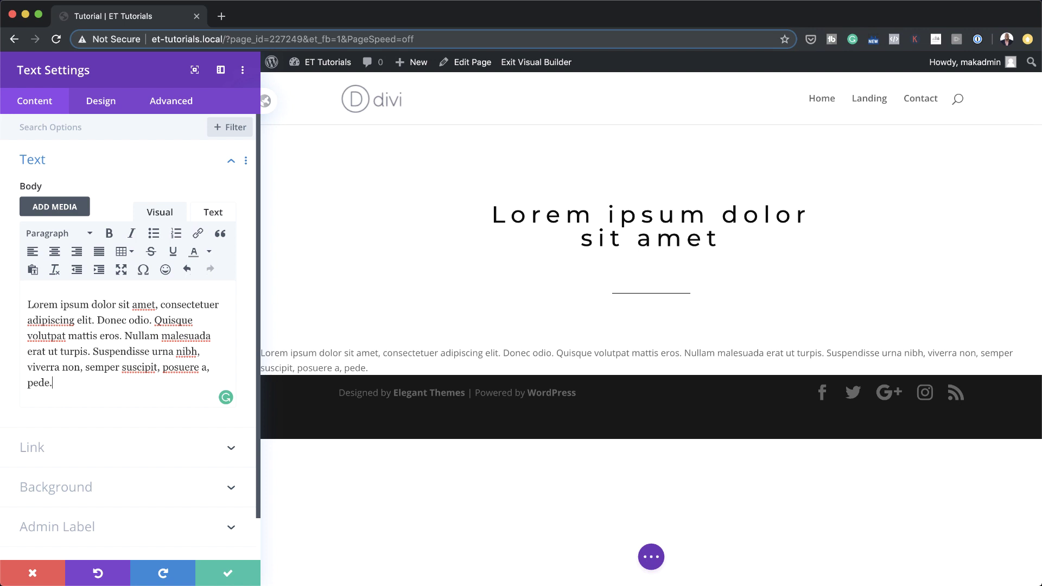
Set the paragraph's text font to Open Sans and justify its text alignment
left_click(100, 100)
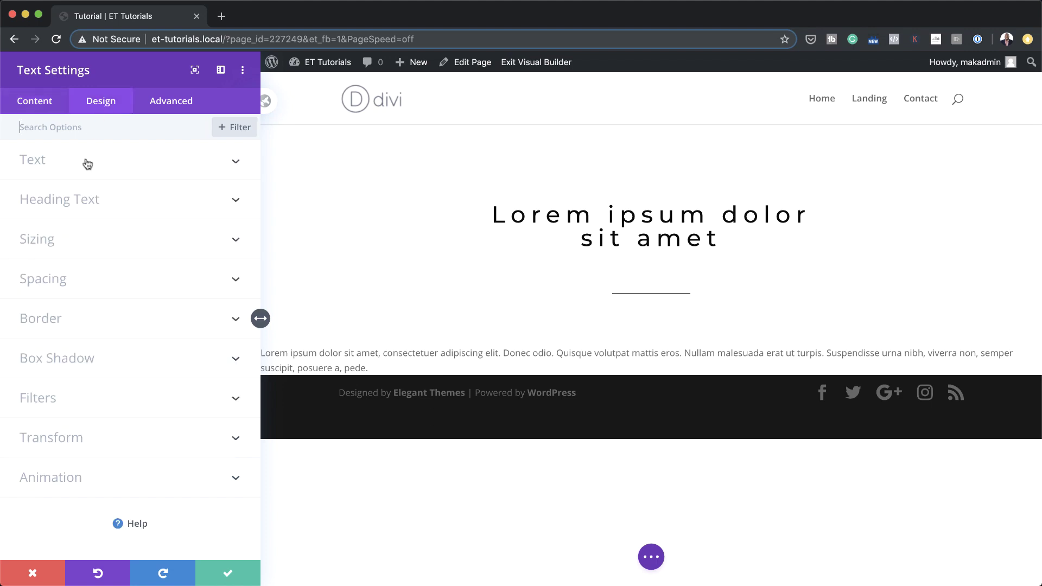
left_click(63, 171)
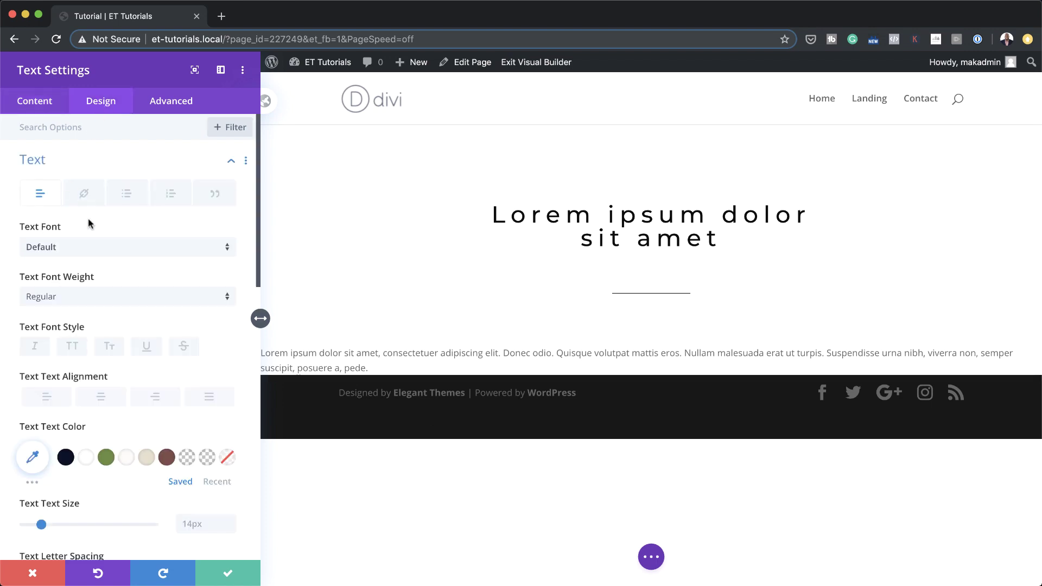
left_click(91, 253)
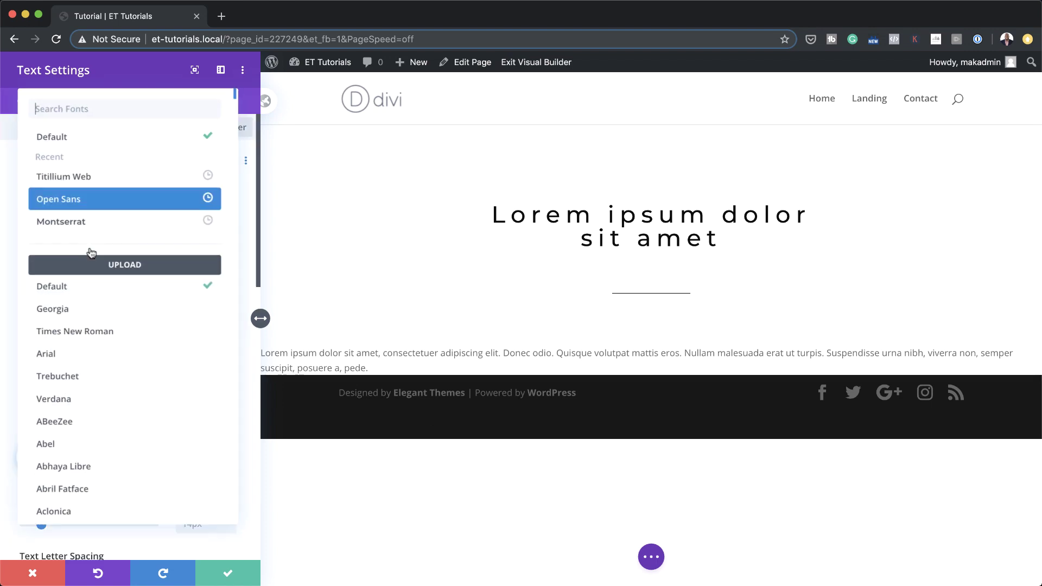
left_click(75, 204)
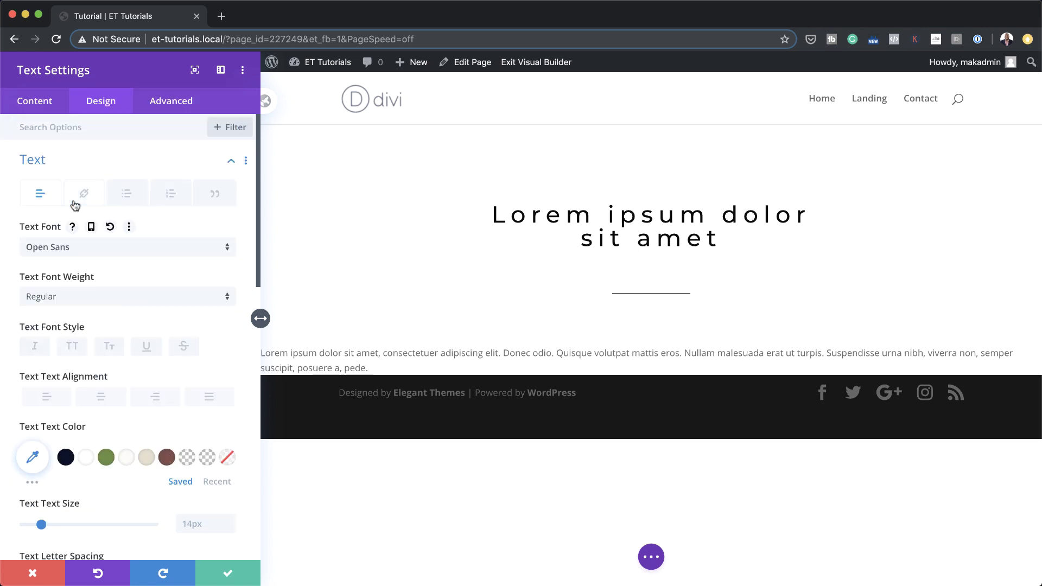
left_click(217, 402)
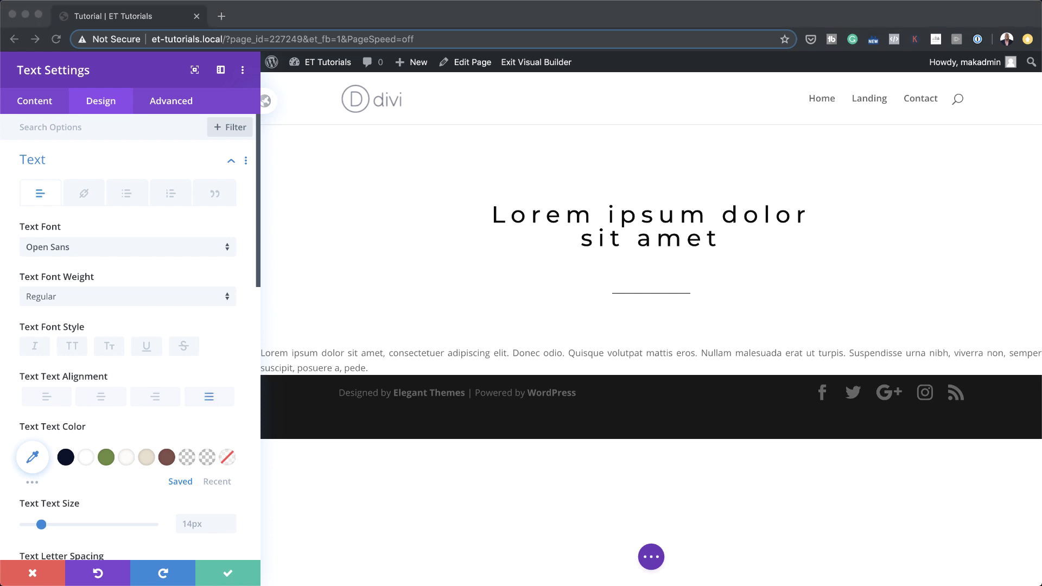
Set the paragraph's text line height to 2.3em
scroll(139, 502, "down", 3)
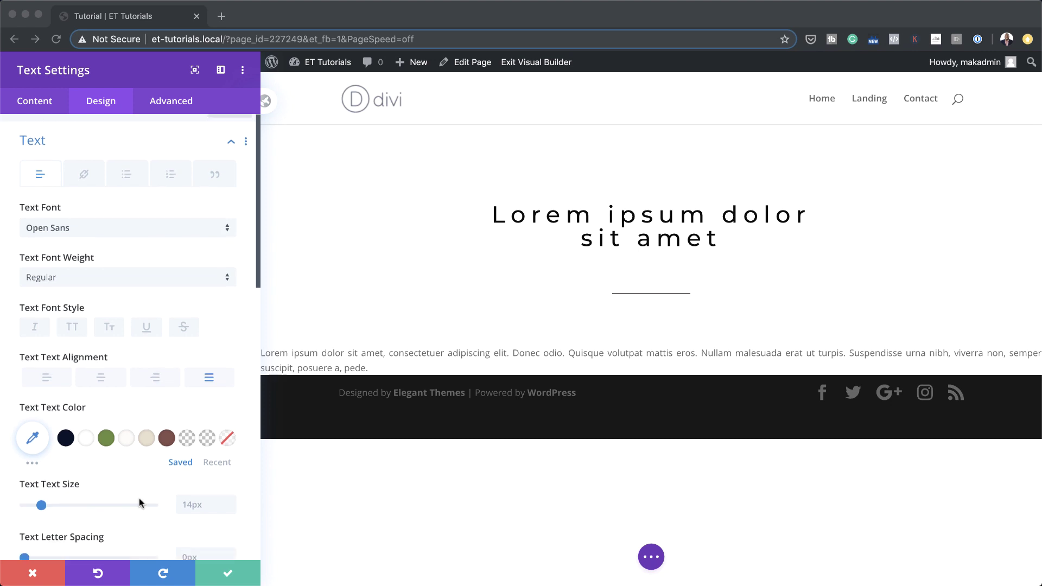
scroll(140, 501, "down", 2)
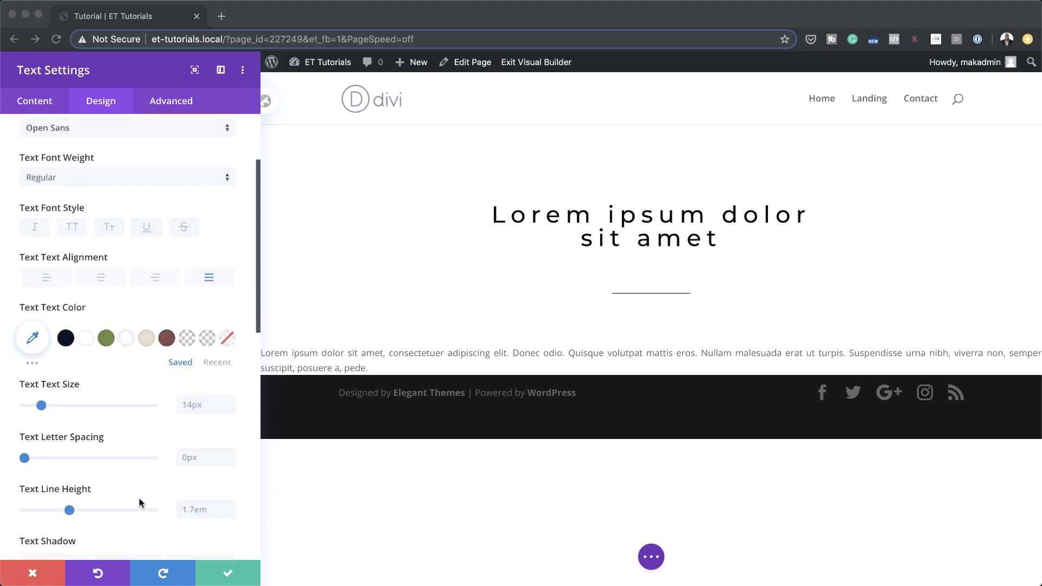
left_click(194, 513)
left_click(215, 514)
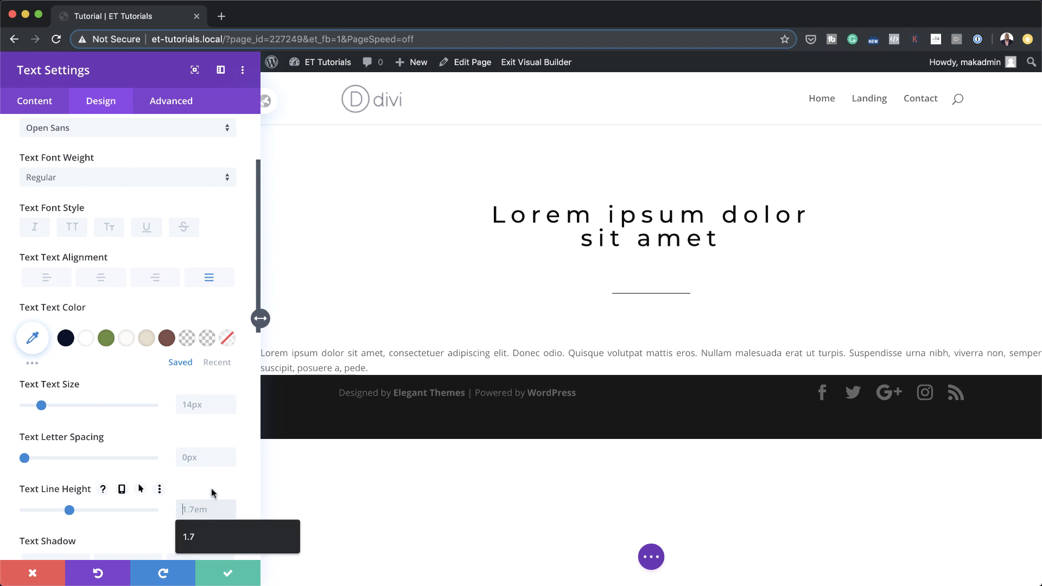
type("2.3em")
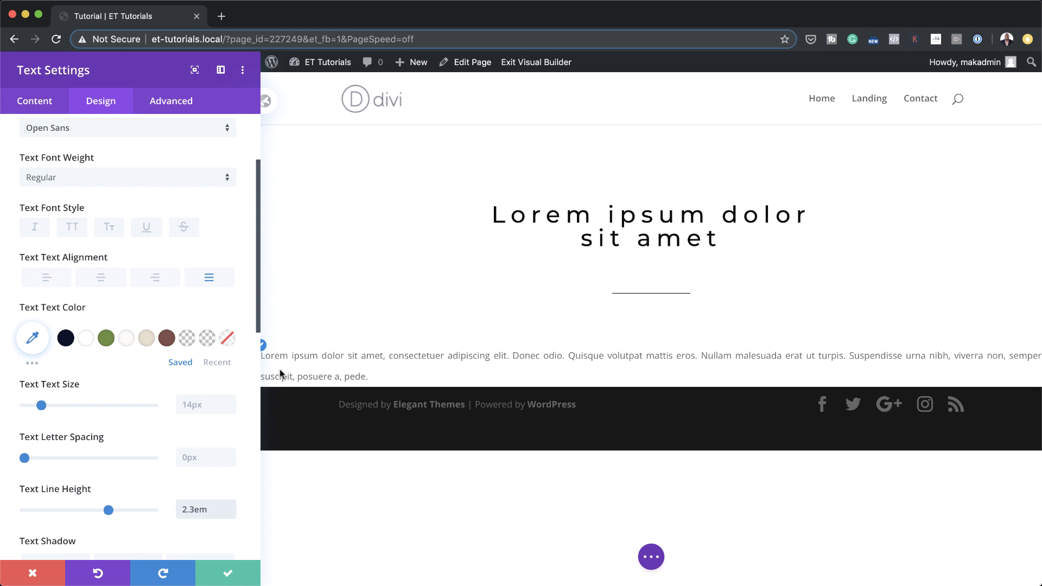
Set the paragraph module's width to 30% and its module alignment to center
scroll(20, 447, "down", 7)
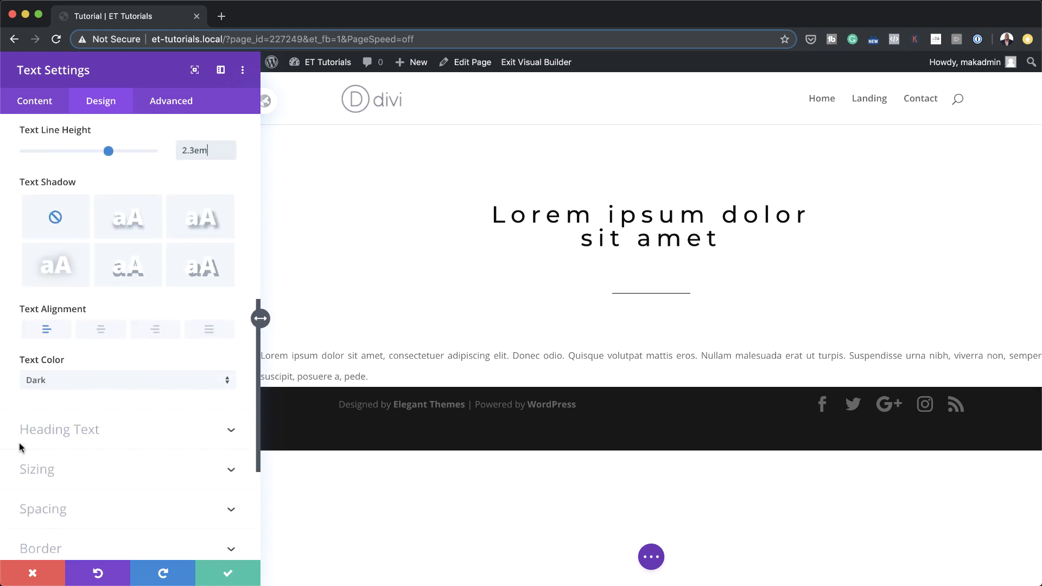
left_click(49, 469)
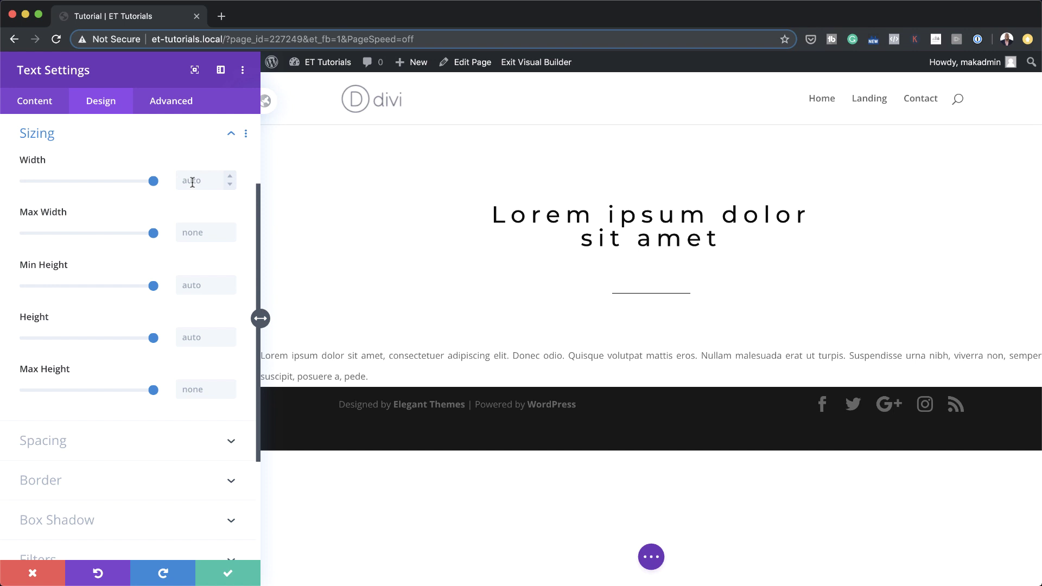
left_click(192, 182)
type("30%")
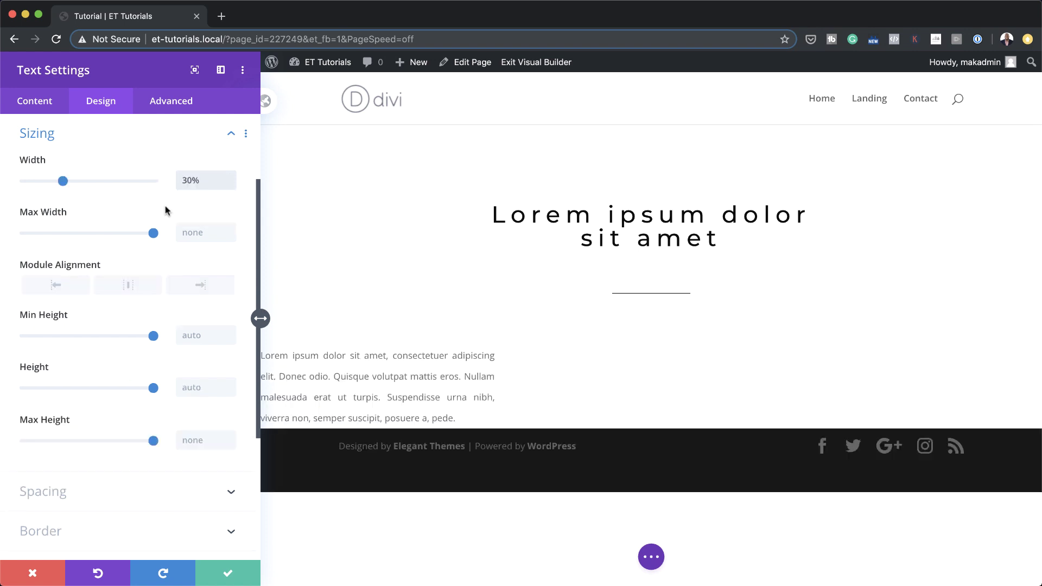
left_click(129, 286)
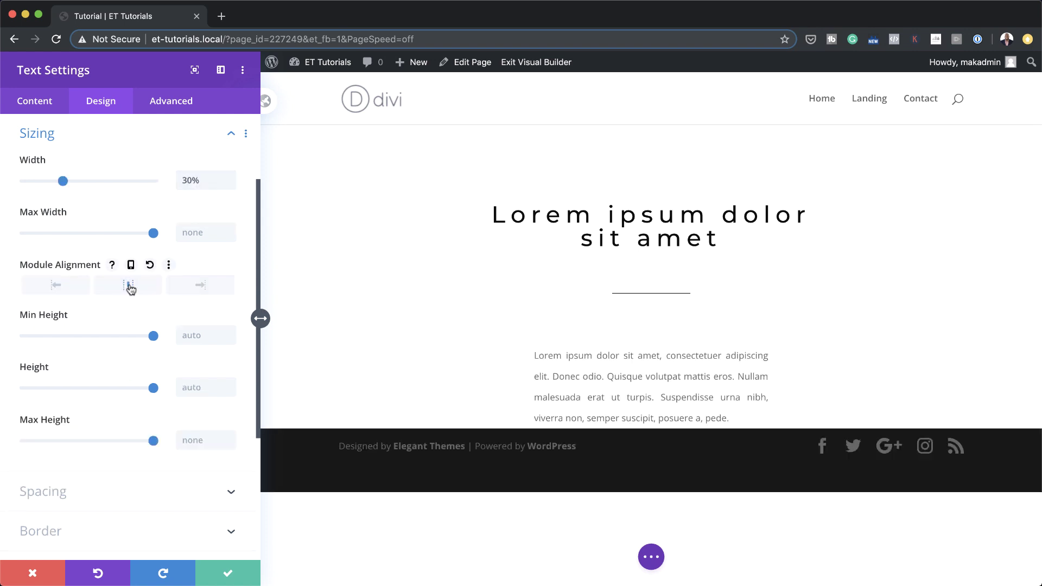
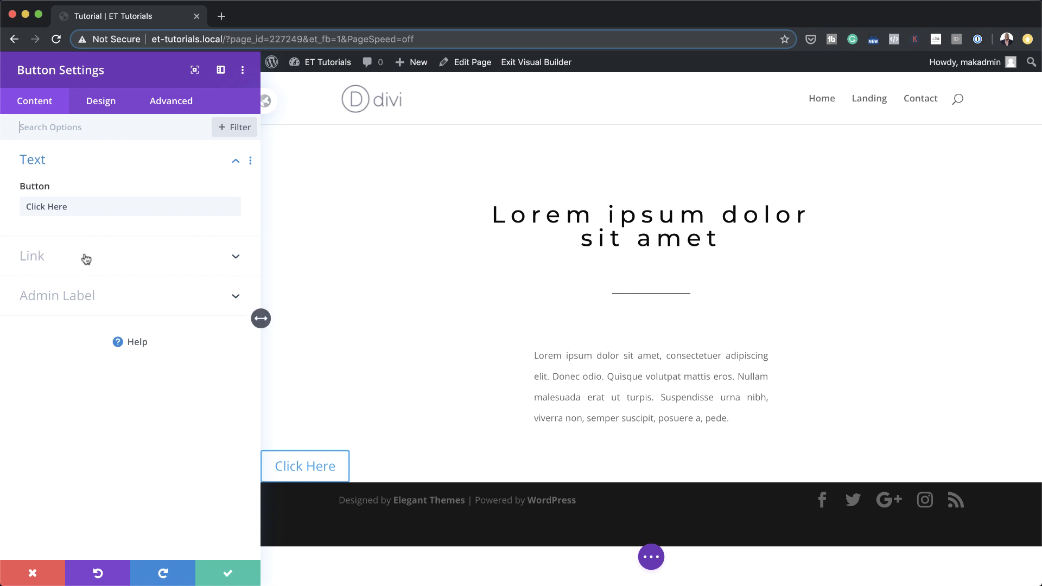
Change the button's label to "Learn More" and center the button alignment
triple_click(95, 207)
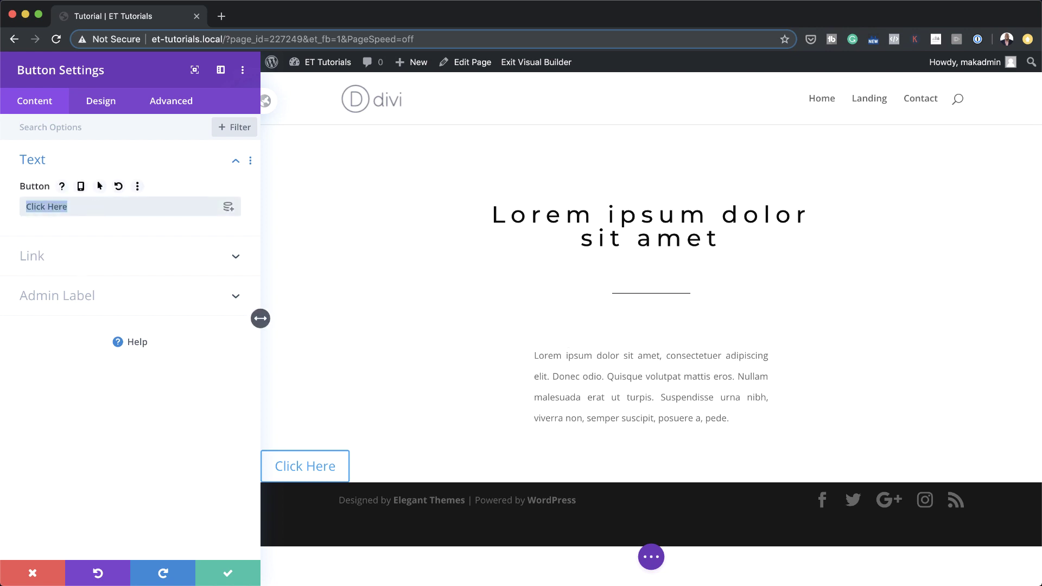
type("Learn More")
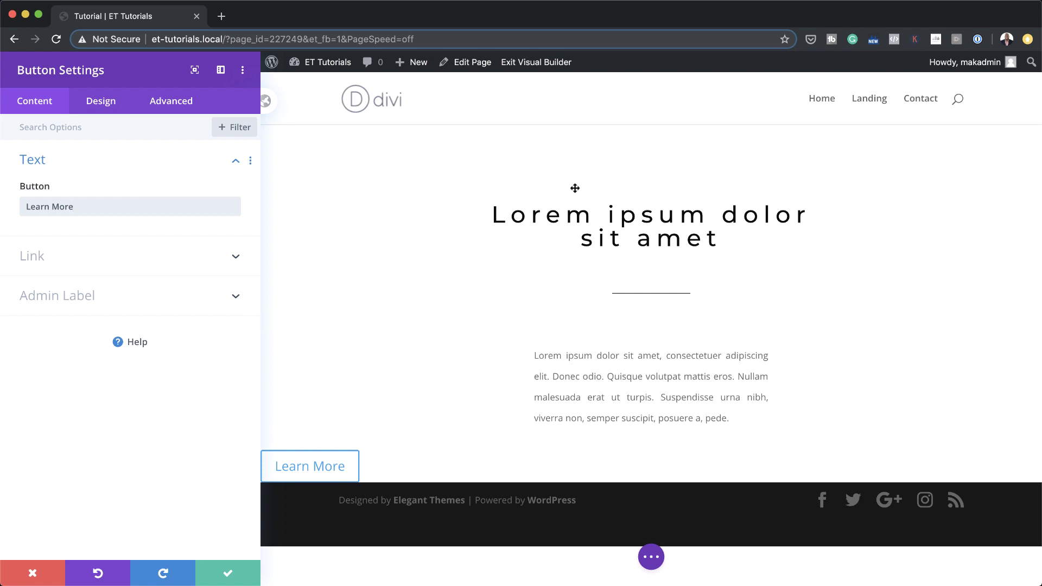
left_click(108, 107)
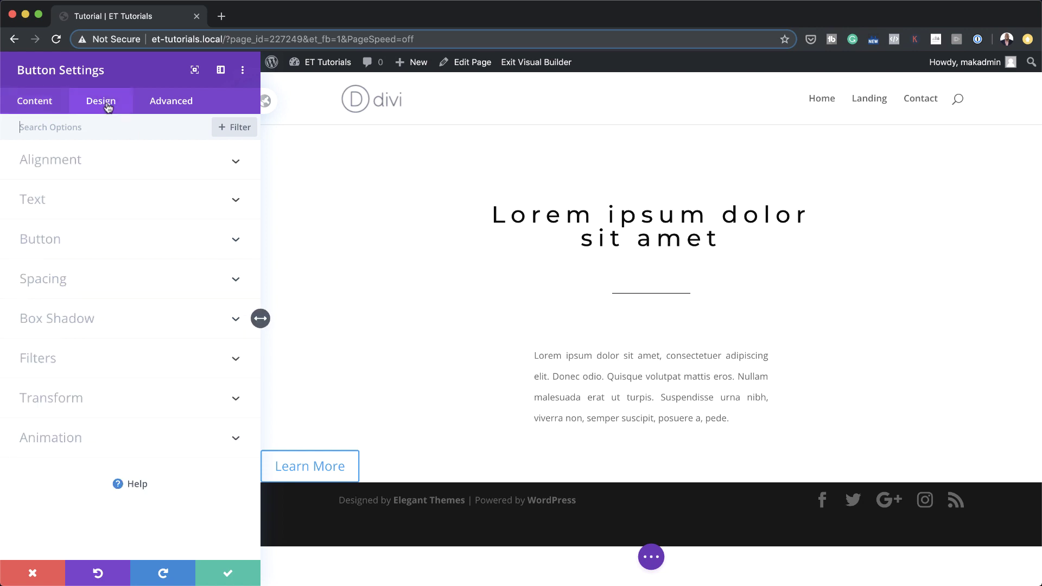
left_click(79, 162)
left_click(128, 207)
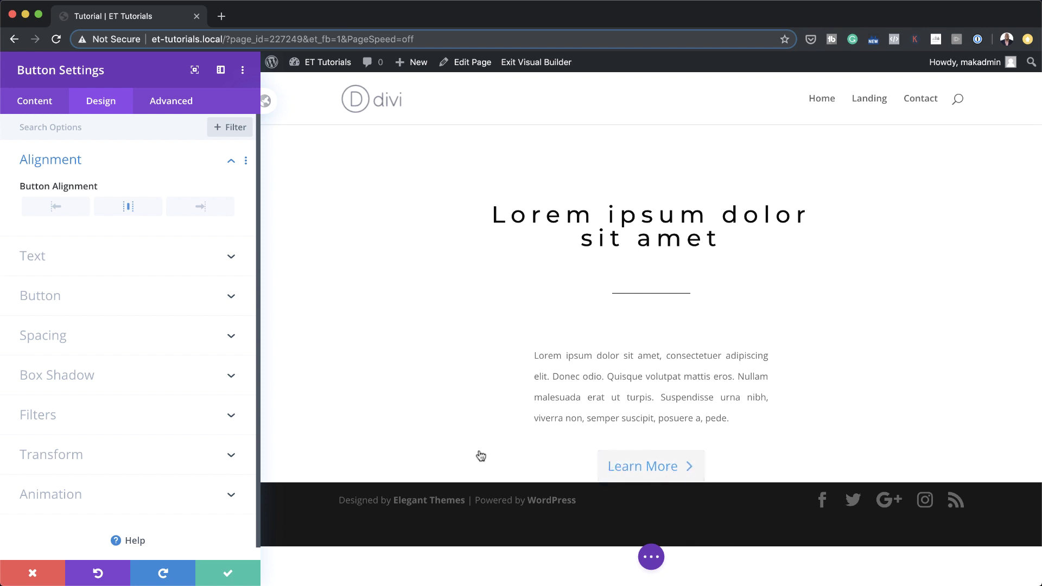
Enable custom styles for the button, with a text size of 0.8vw and the saved near-black text color
left_click(68, 296)
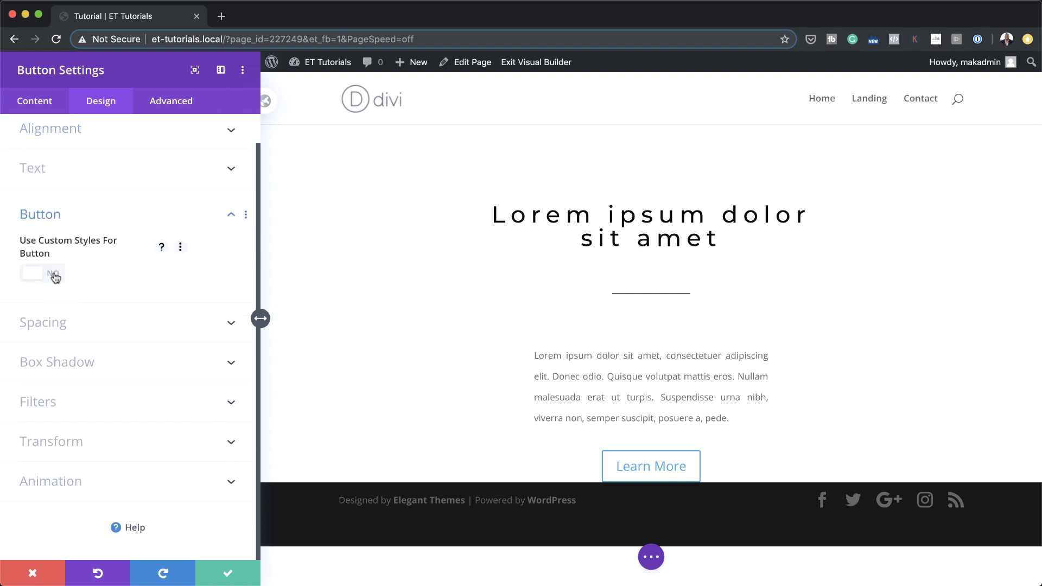
left_click(55, 275)
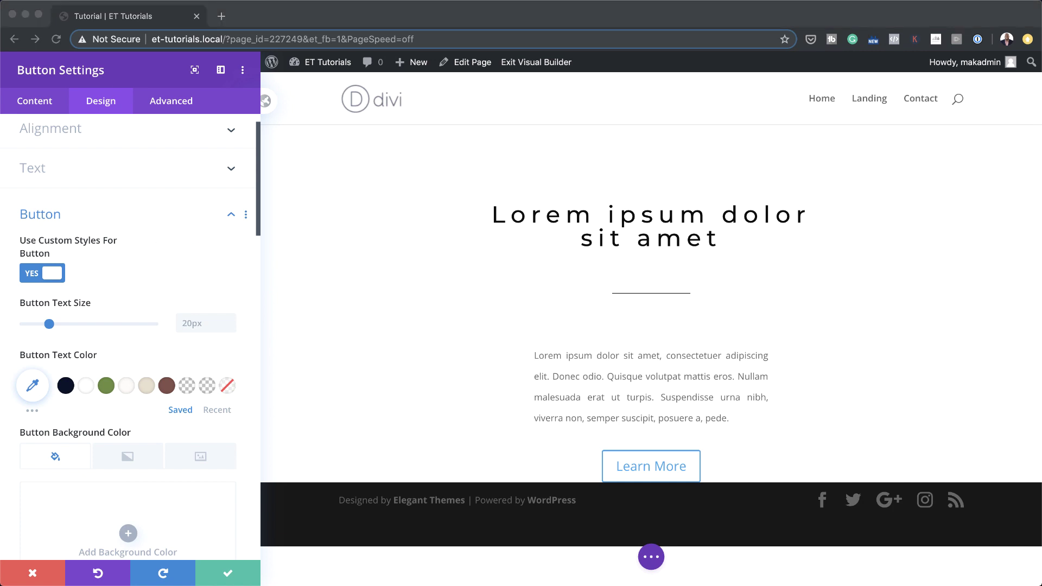
left_click(209, 325)
type("0.8vw")
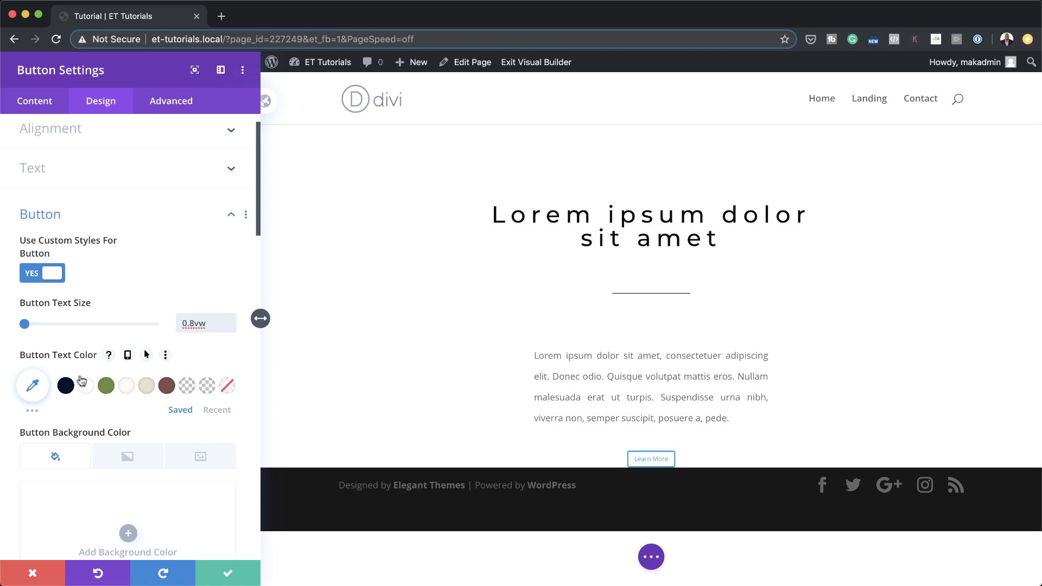
left_click(67, 386)
Set the button's border width to 1px and its border radius to 1px
scroll(200, 415, "down", 6)
left_click(195, 373)
type("1px")
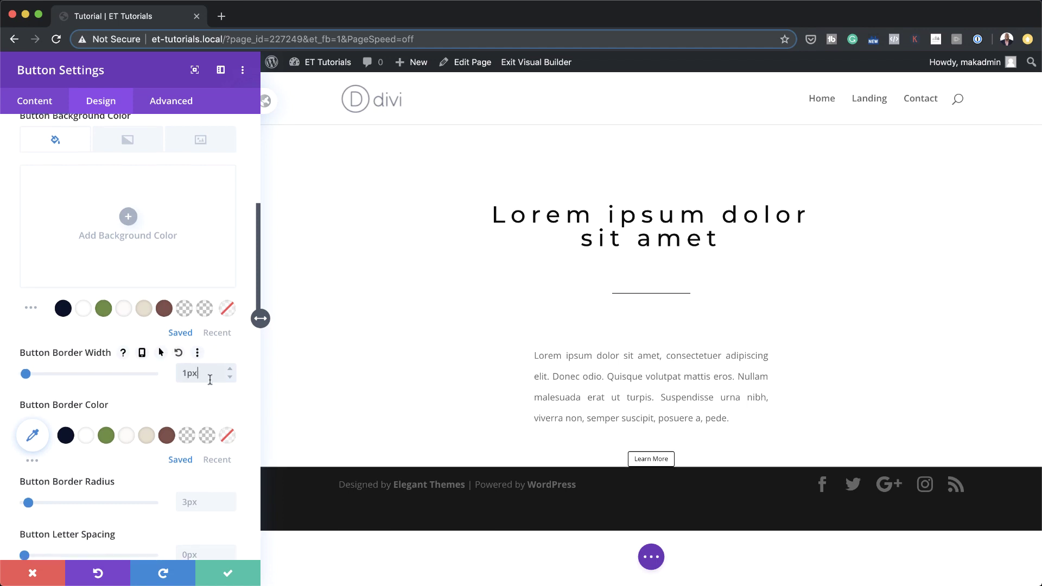
scroll(191, 403, "down", 1)
left_click(189, 484)
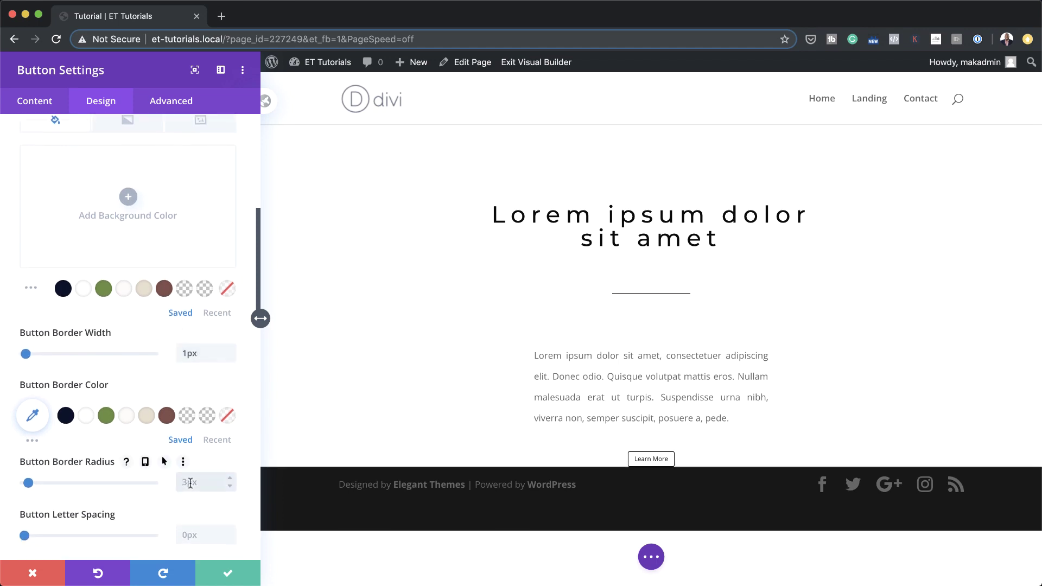
type("1px")
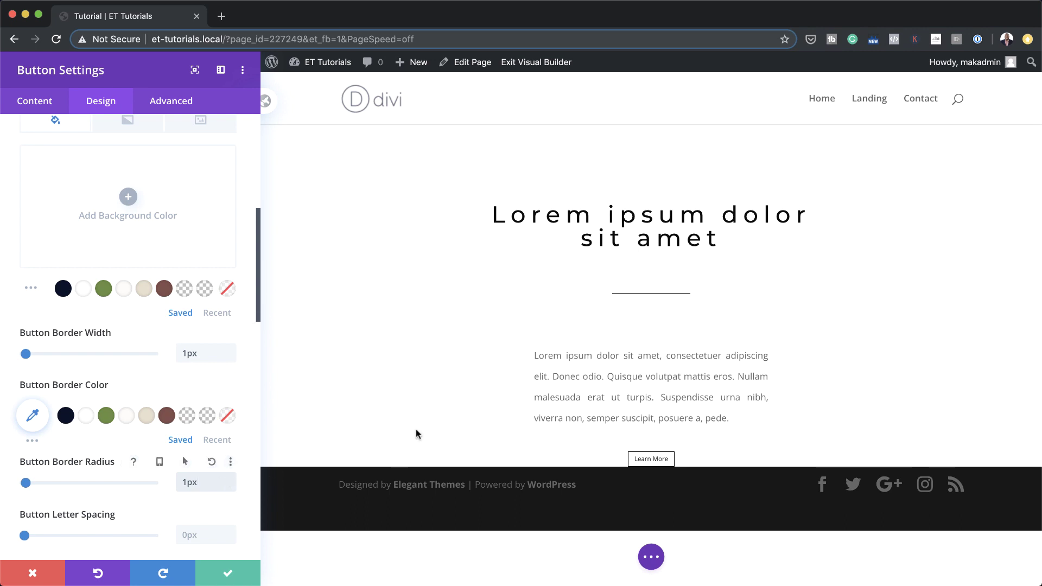
Change the button font to Montserrat
scroll(152, 436, "down", 5)
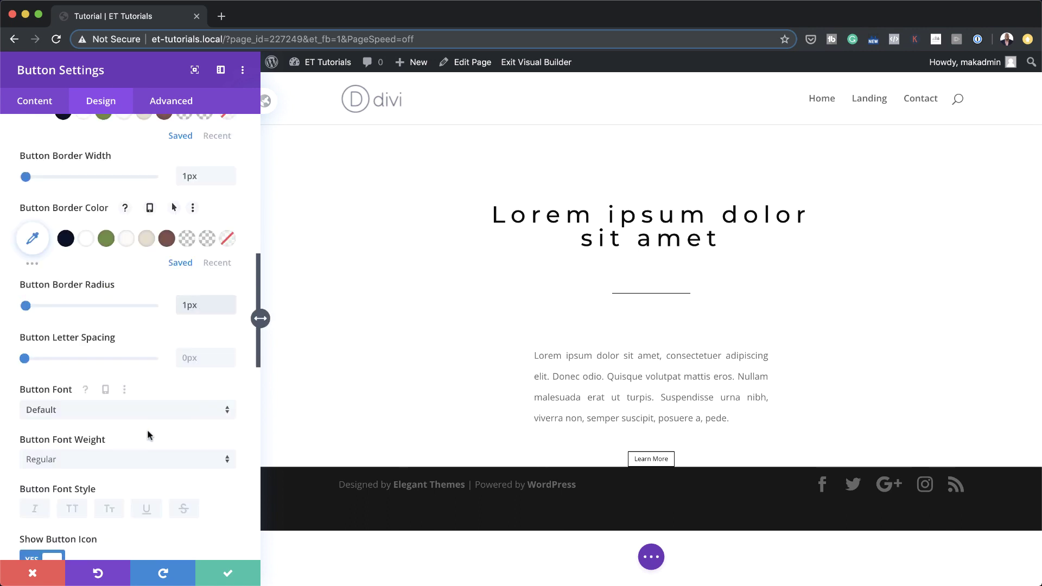
left_click(96, 413)
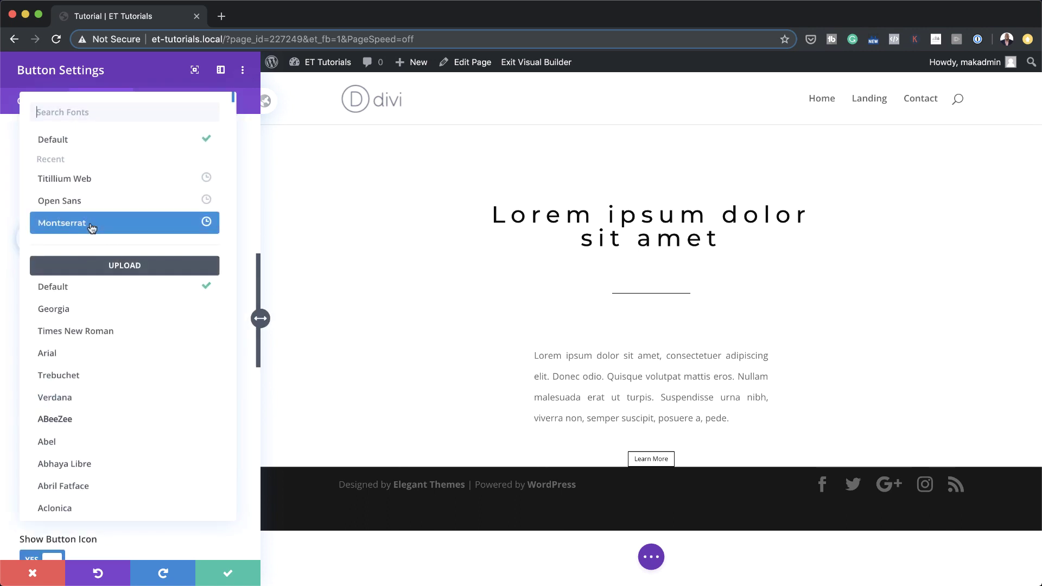
left_click(92, 225)
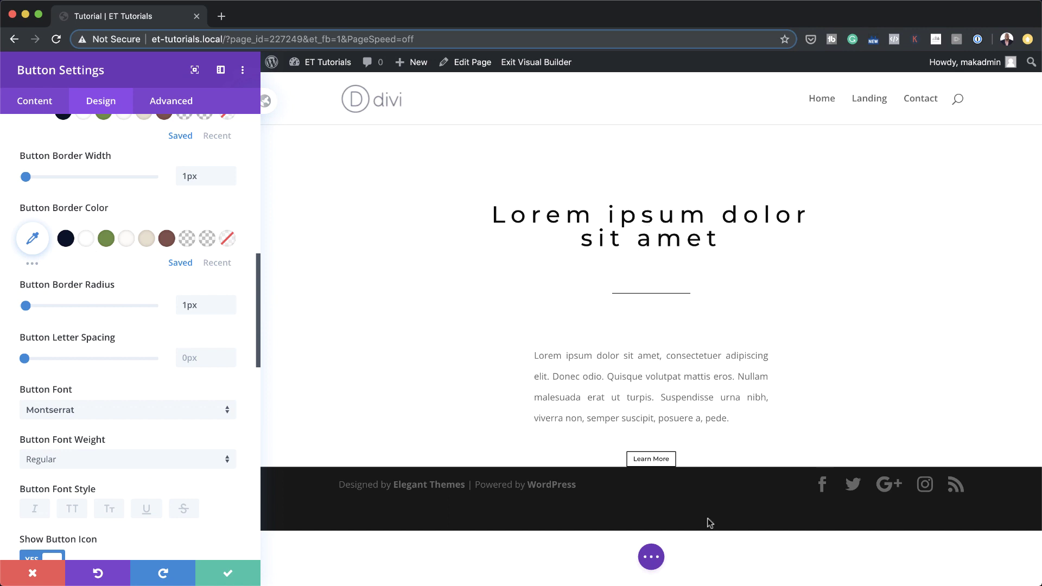
Set the button's top margin to 2vw and its bottom margin to 10vw
scroll(216, 497, "down", 1)
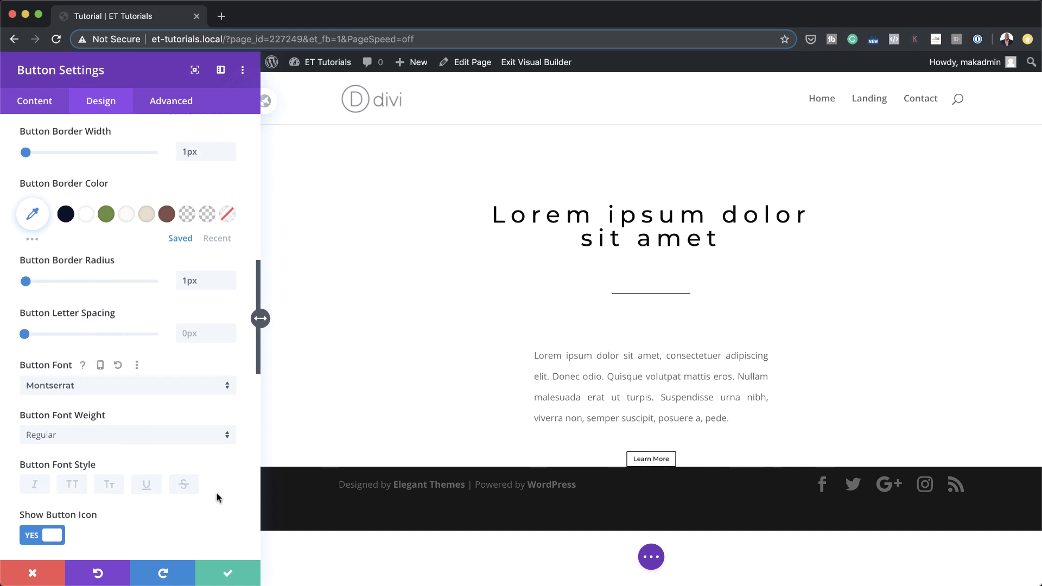
scroll(216, 497, "down", 15)
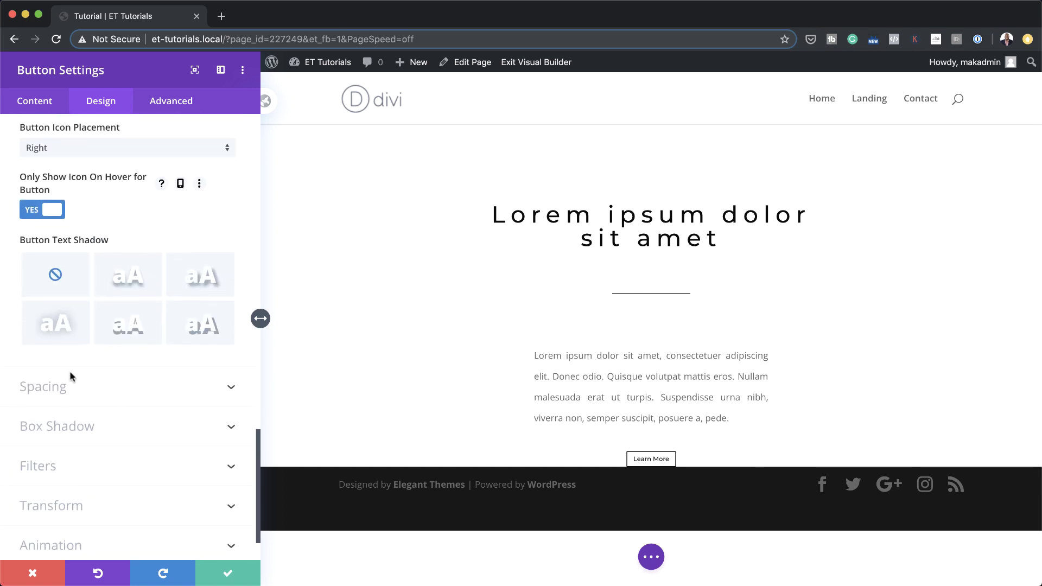
left_click(46, 388)
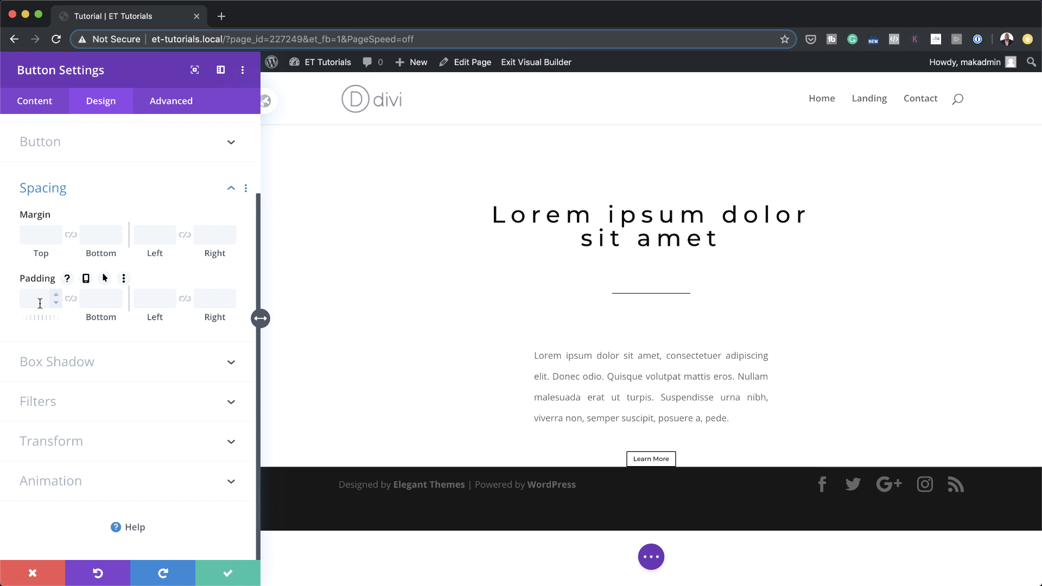
left_click(40, 234)
type("2vw")
left_click(101, 235)
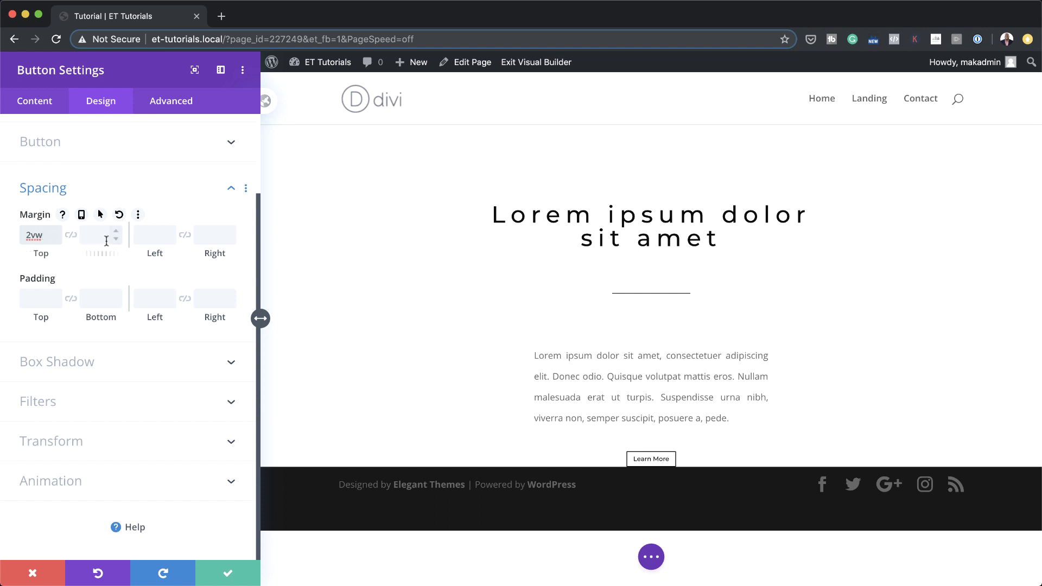
type("10vw")
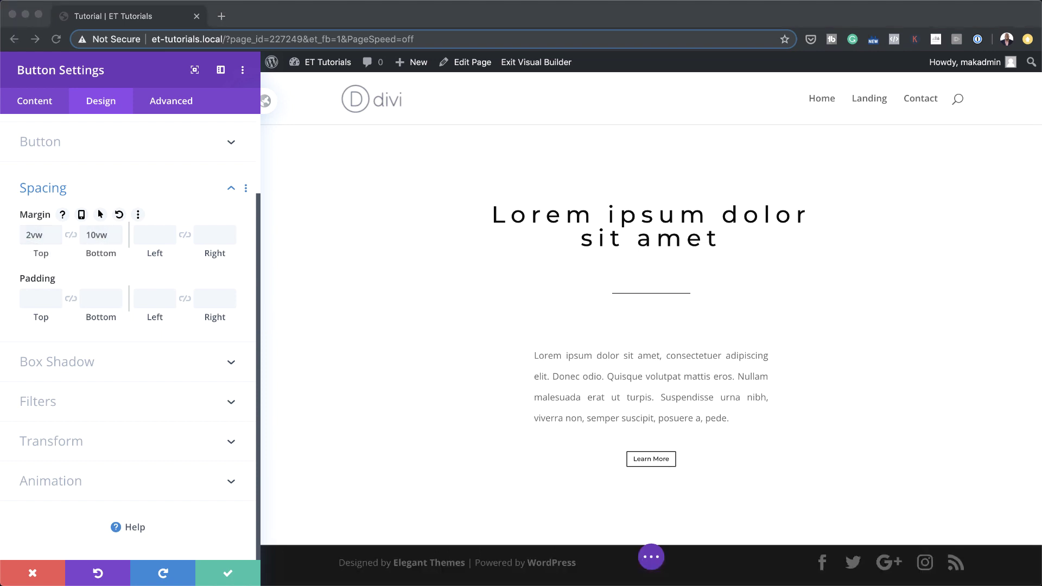
Give the button linked padding of 1vw top and bottom and 3vw left and right, and save its settings
left_click(26, 298)
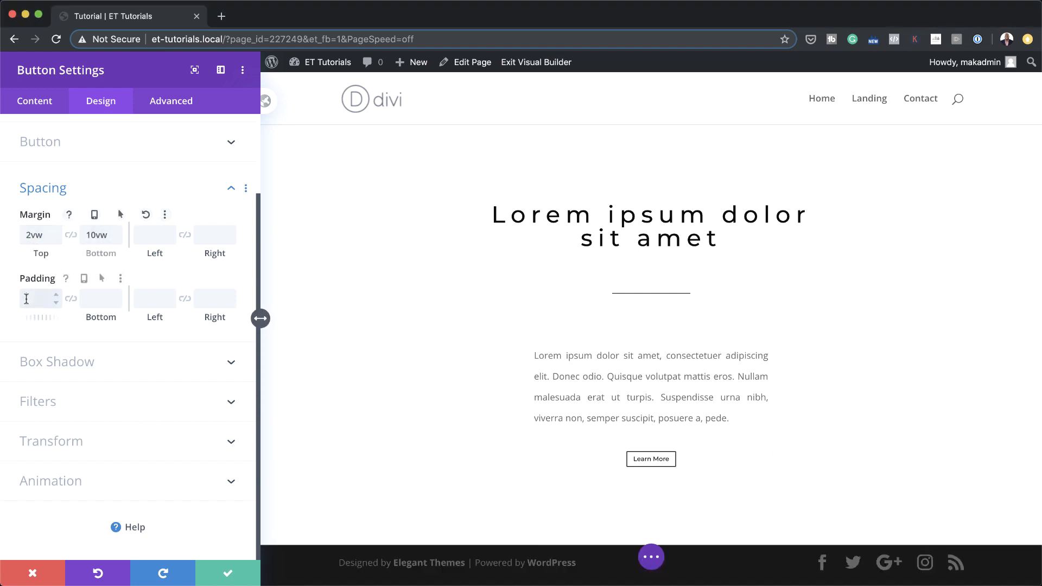
left_click(71, 298)
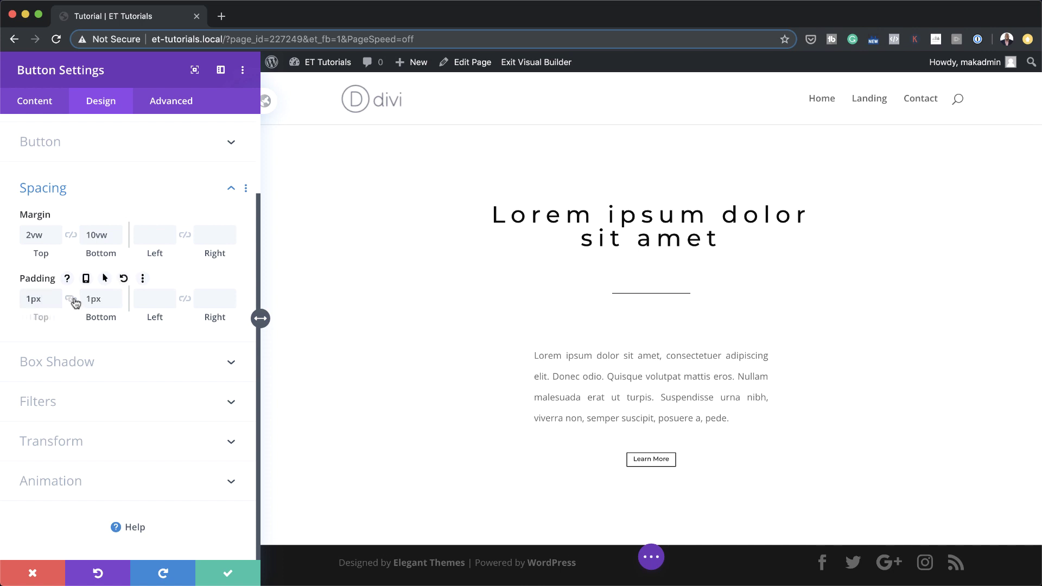
left_click(148, 299)
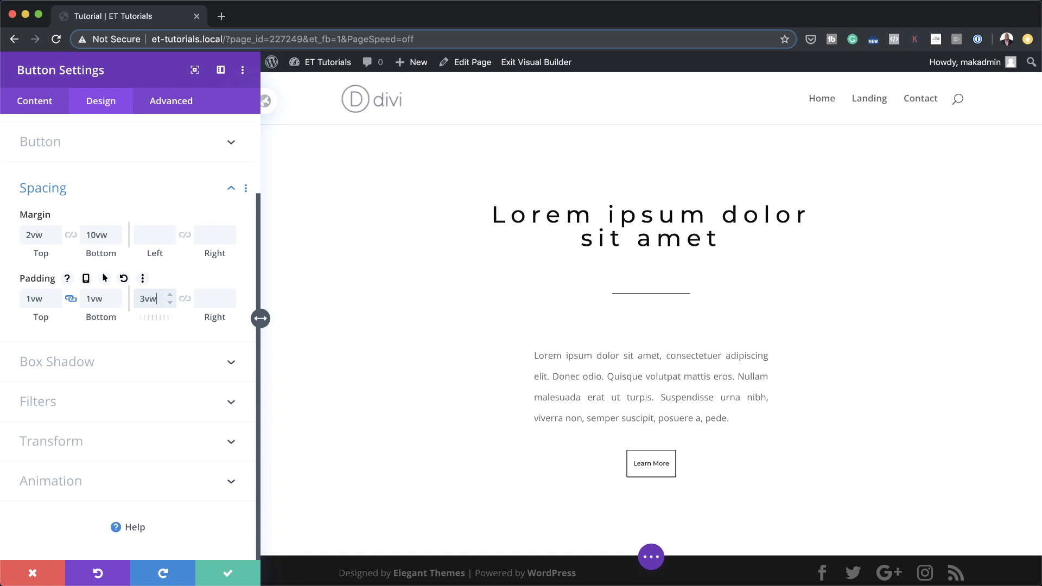
left_click(185, 299)
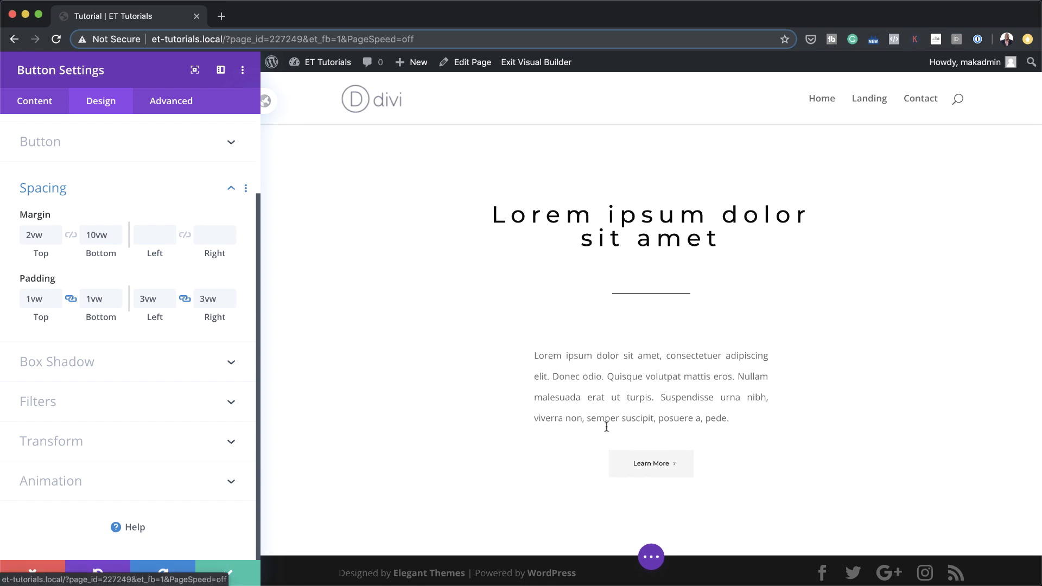
left_click(223, 573)
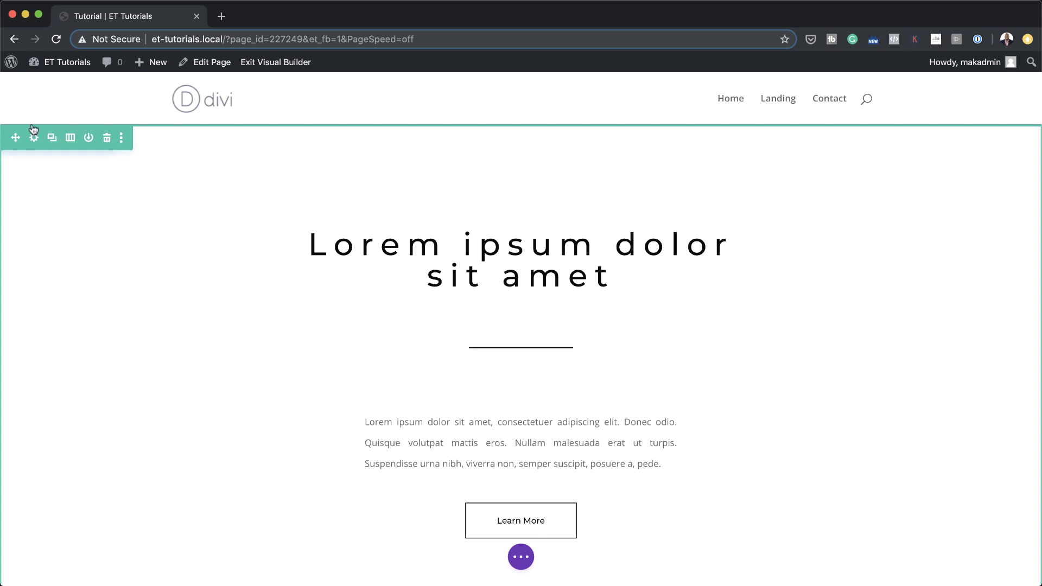
Show the page in wireframe view and duplicate the hero section
left_click(527, 561)
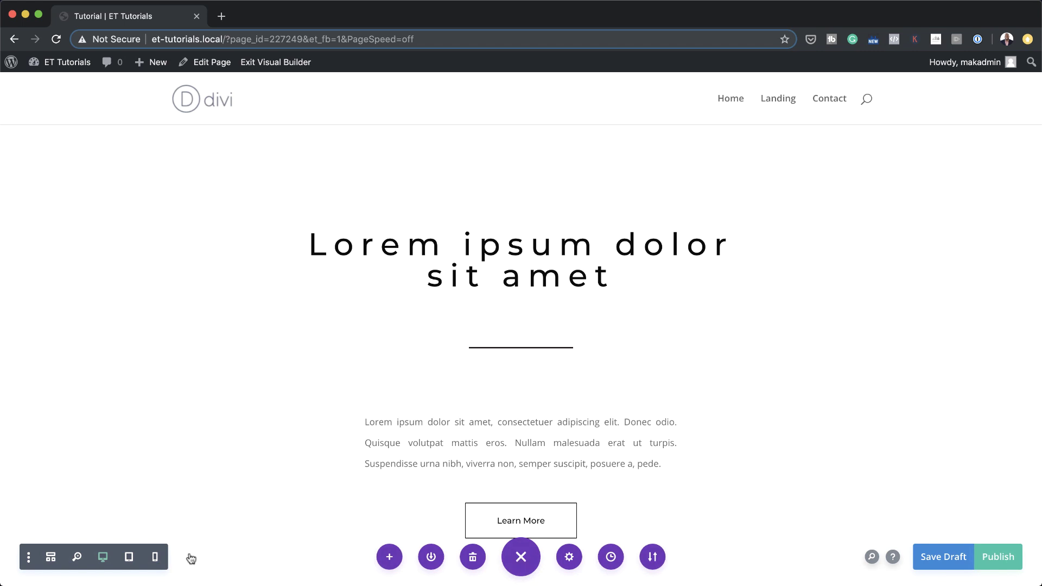
left_click(51, 558)
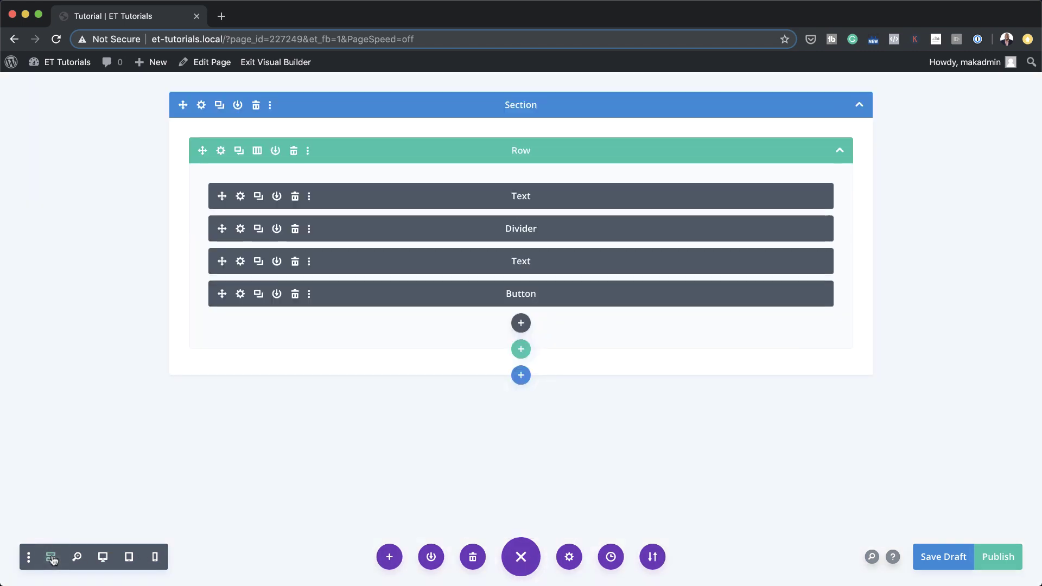
left_click(219, 105)
scroll(94, 300, "down", 2)
scroll(529, 438, "down", 8)
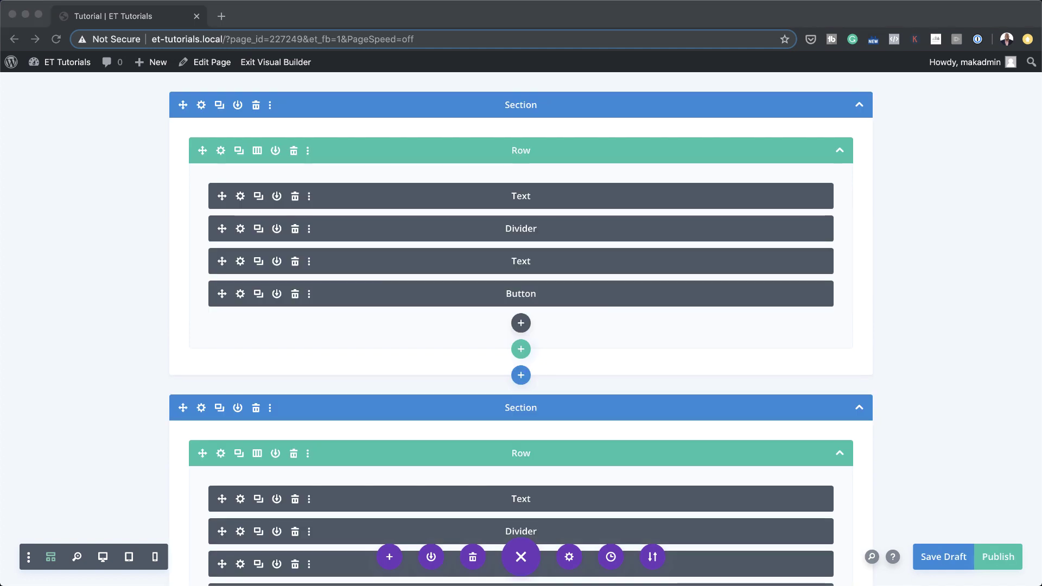
Add a background gradient to the first section with #d1d1ff as its first color
left_click(202, 106)
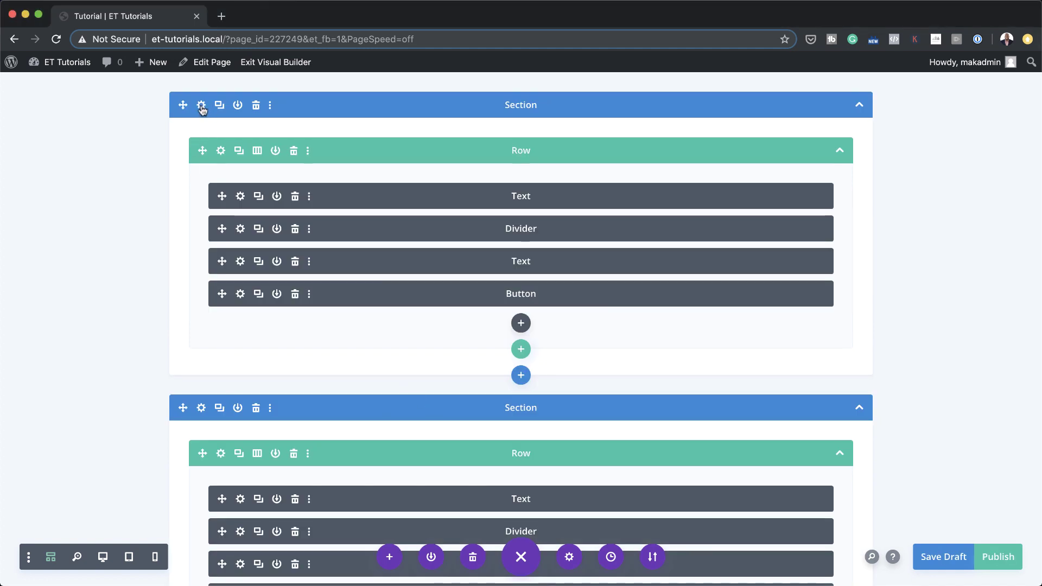
left_click(201, 106)
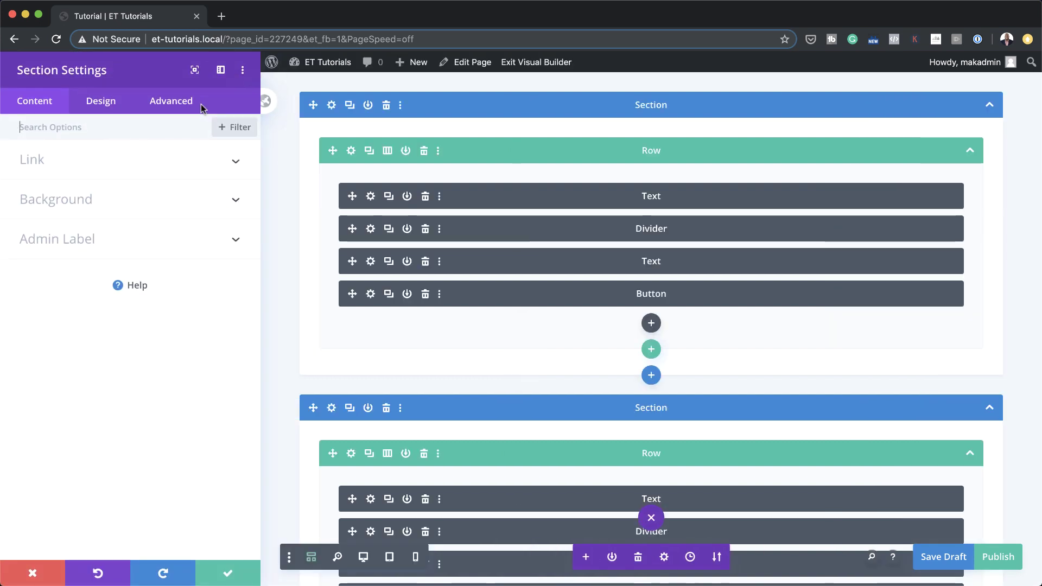
left_click(109, 202)
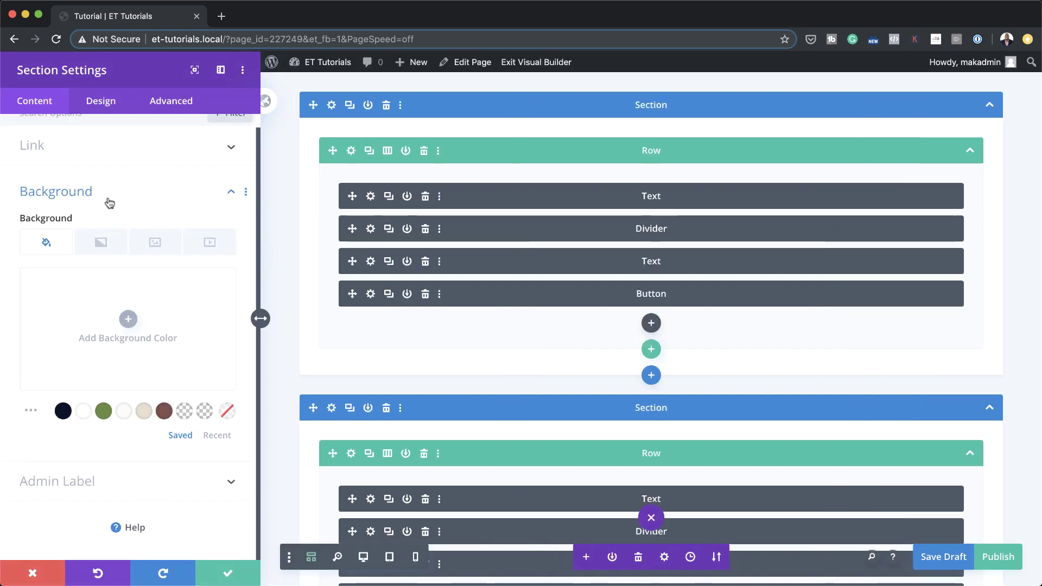
left_click(105, 247)
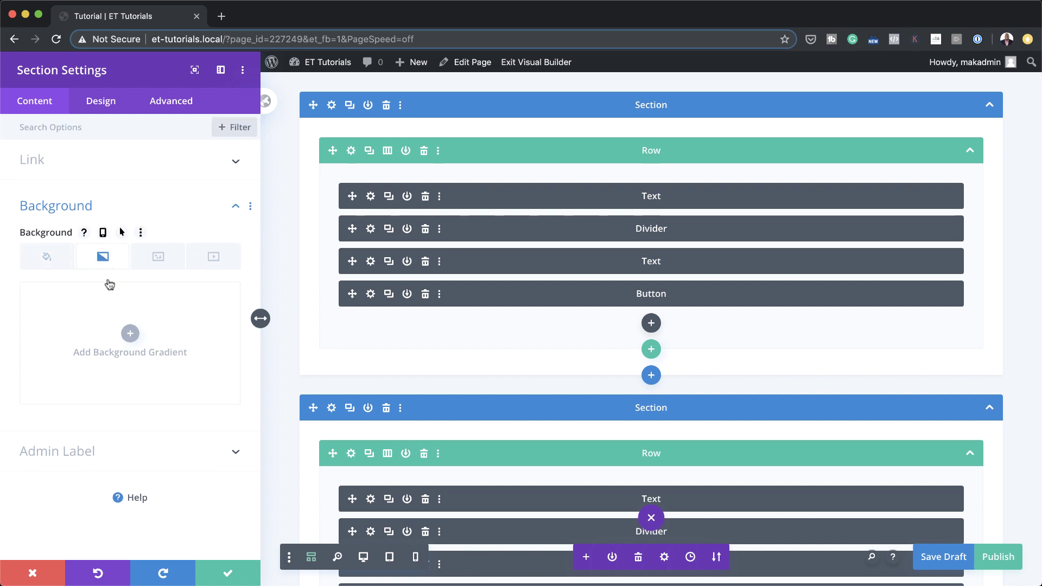
left_click(133, 335)
left_click(28, 426)
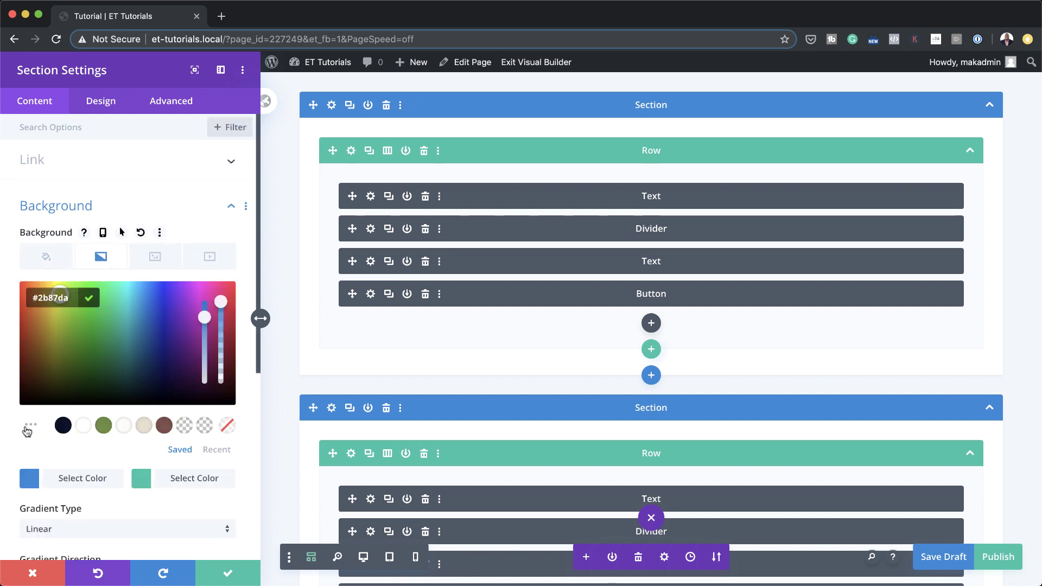
triple_click(71, 296)
type("#d1d1ff")
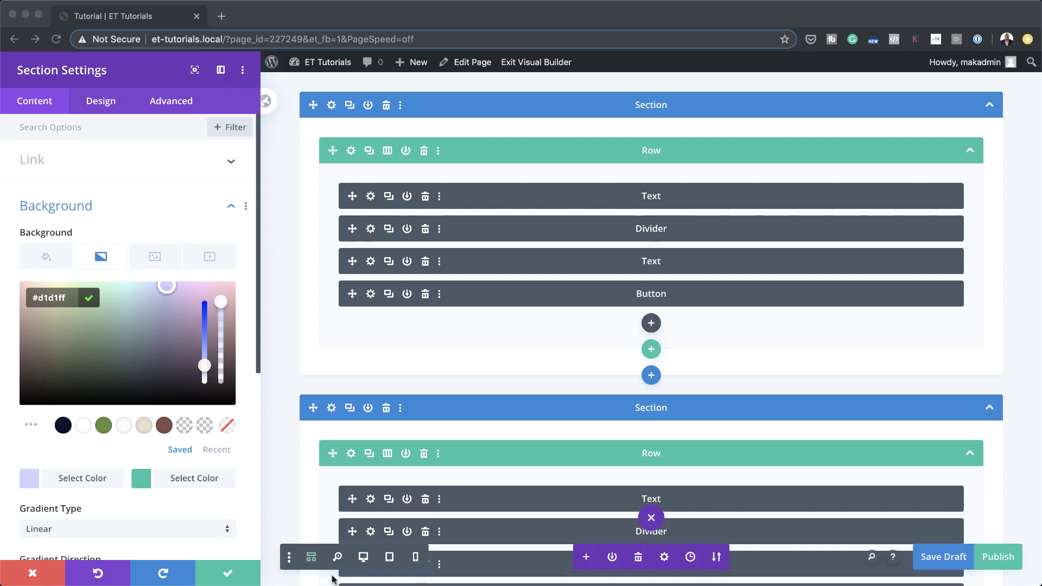
Set the second color of the section's background gradient to #f7f7f7
left_click(140, 478)
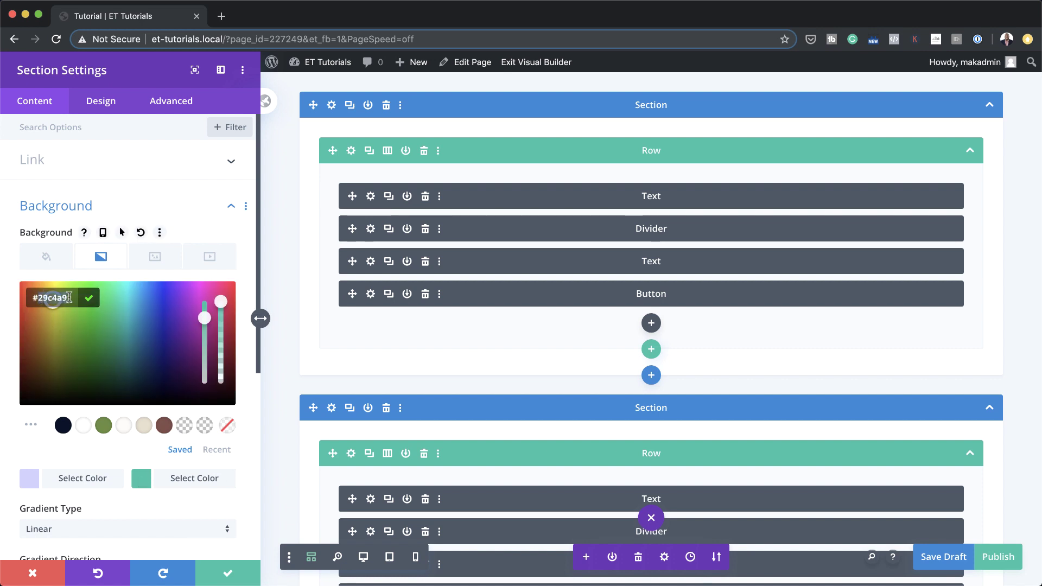
key("super+a")
type("#f7f7f7")
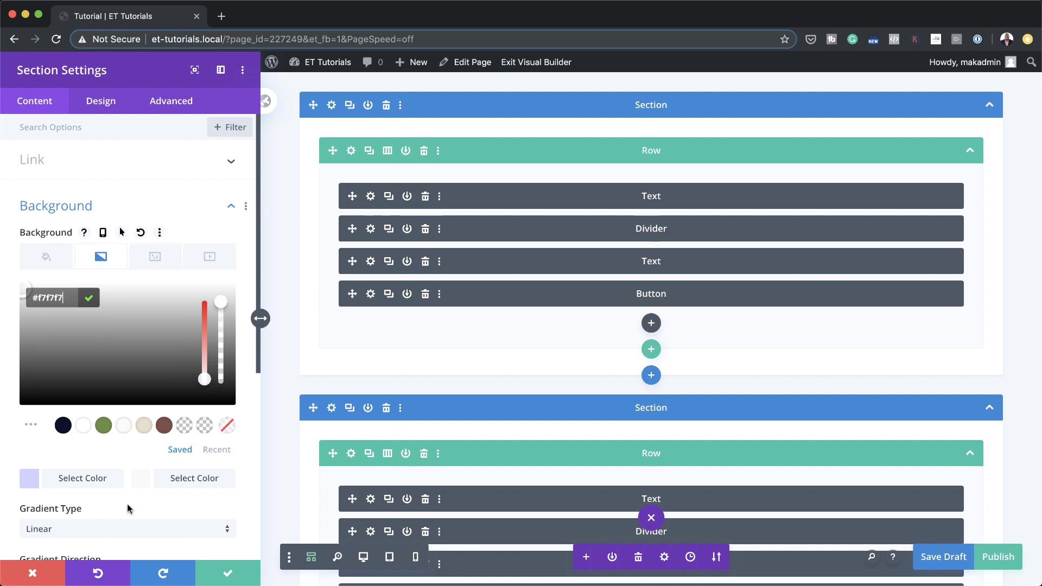
Set the section gradient's direction to 90deg and its start and end positions to 50%, previewing it in desktop view
scroll(128, 507, "down", 1)
scroll(129, 508, "down", 3)
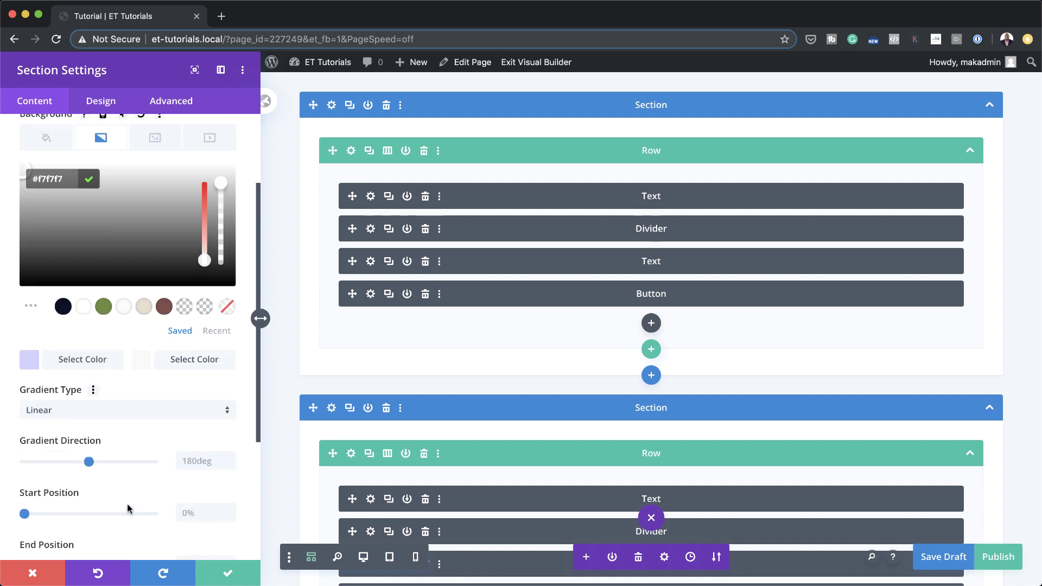
left_click(195, 461)
type("90deg")
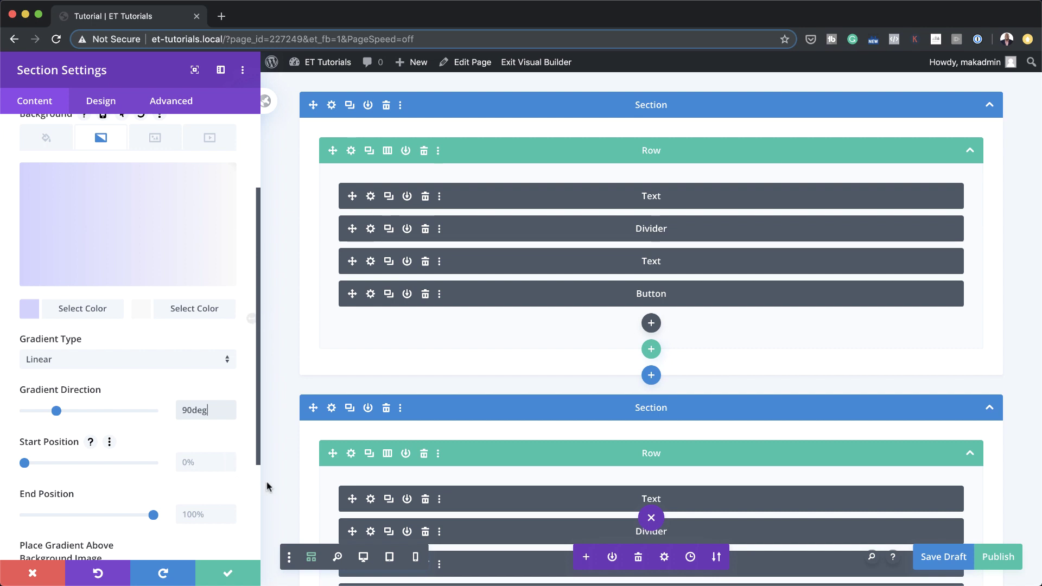
left_click(364, 558)
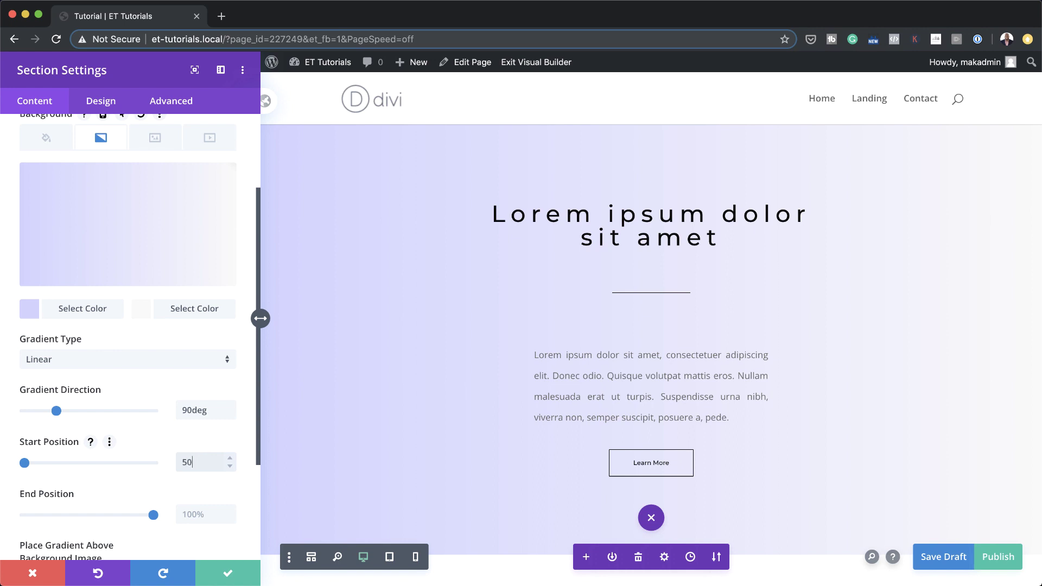
left_click(195, 514)
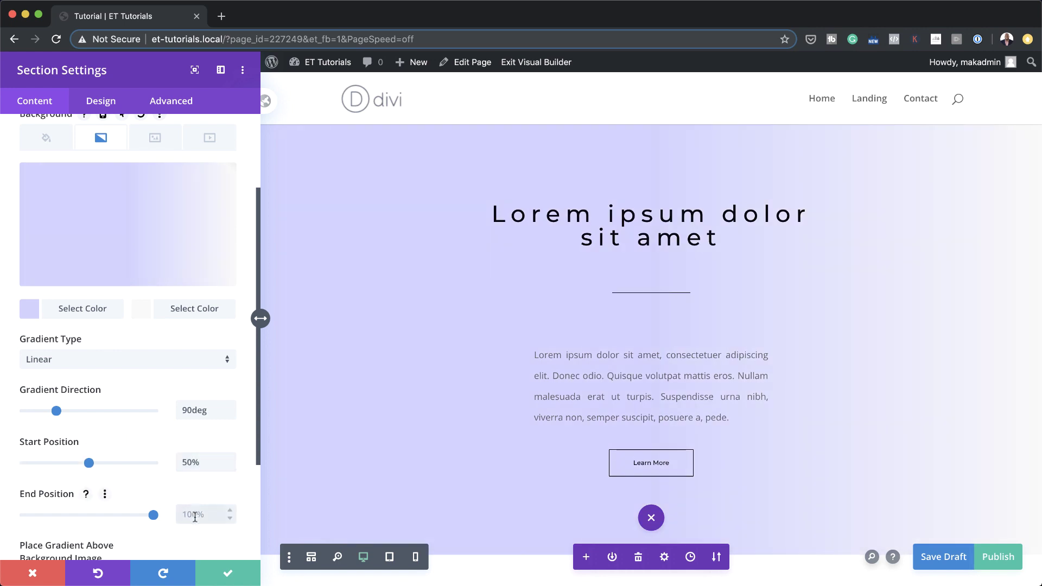
type("50")
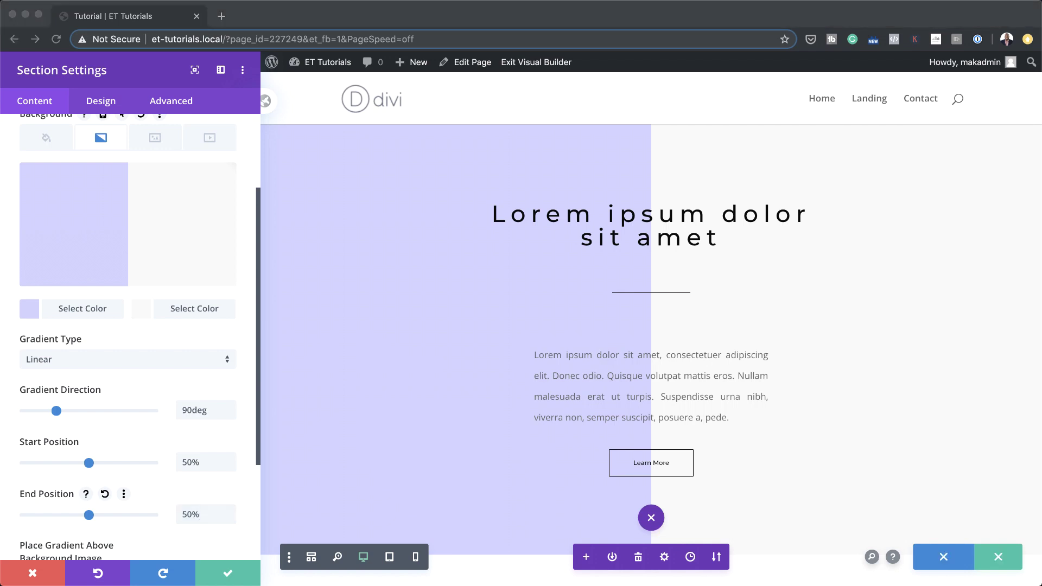
Enable hover options for the section background and set the first hover gradient color to #f7f7f7
scroll(212, 288, "up", 3)
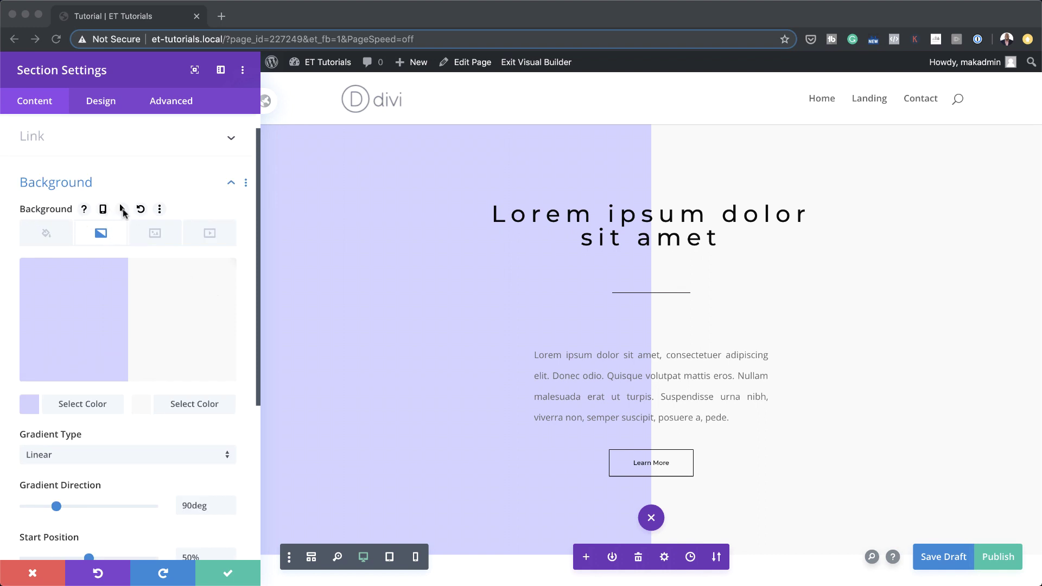
left_click(123, 211)
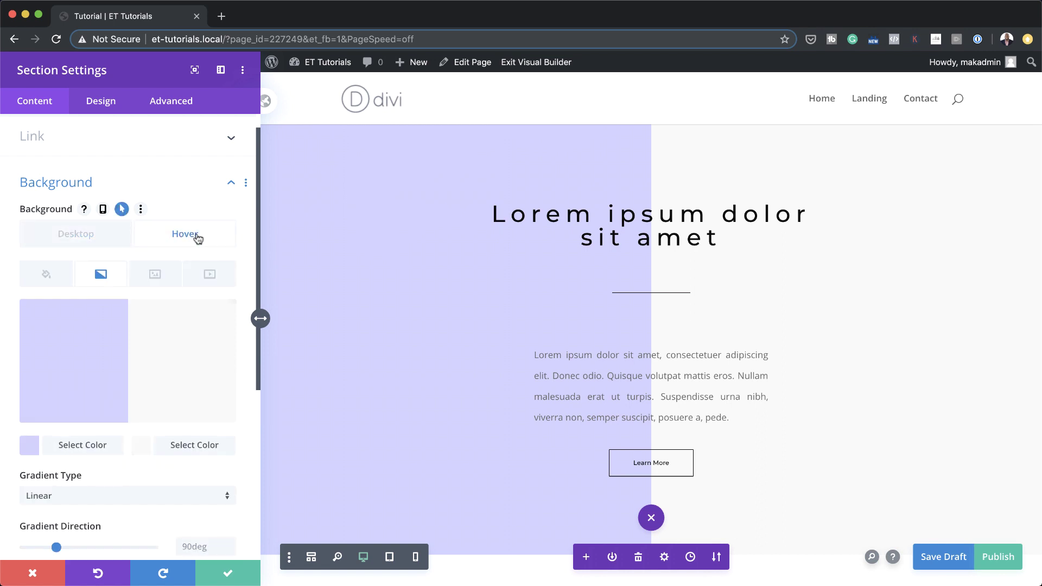
left_click(30, 448)
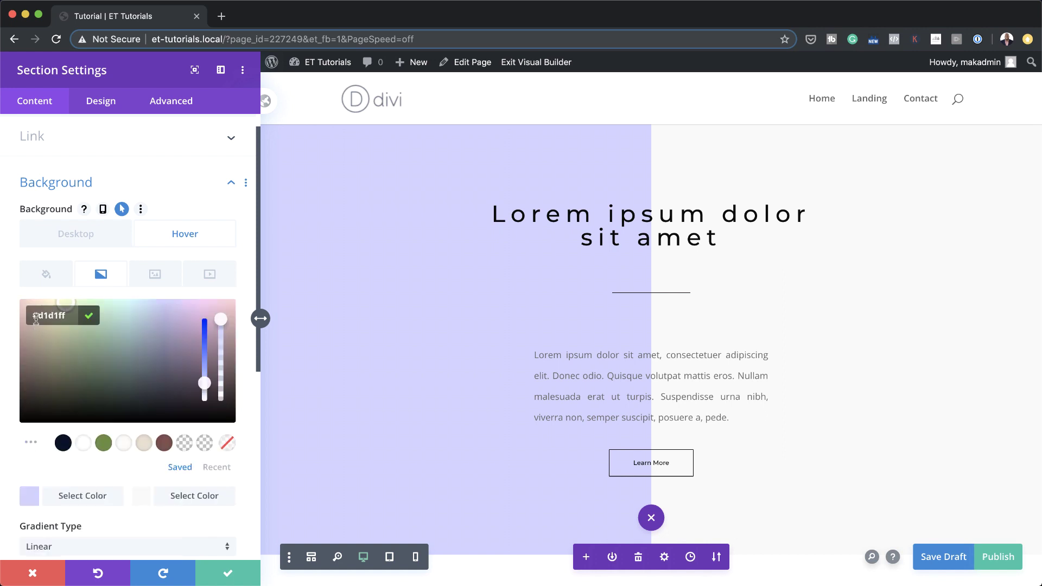
key("super+a")
type("#f7f7f7")
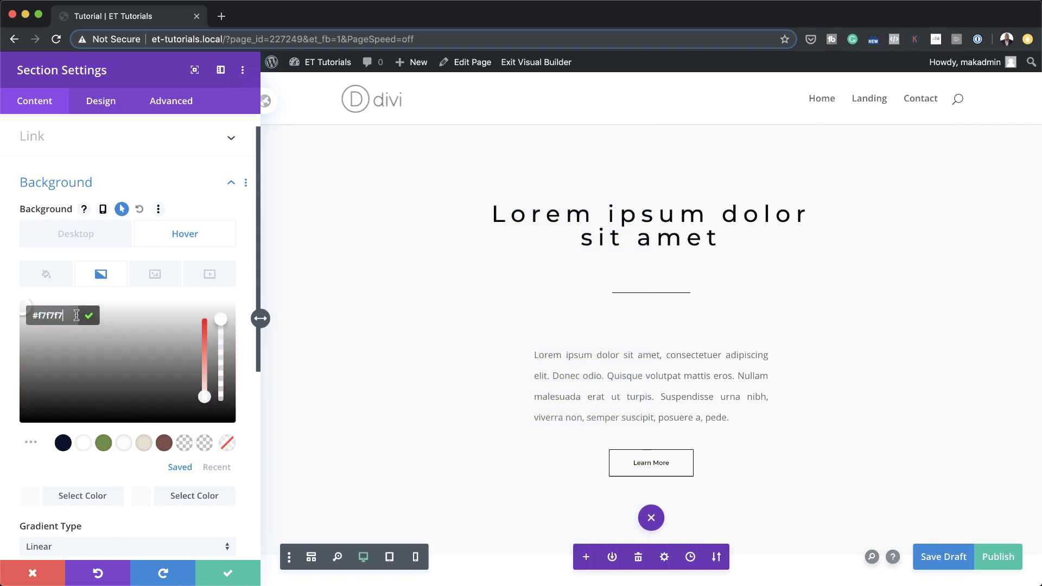
Set the second hover gradient color of the section background to #ffc1c7
key("super+Tab")
key("super+Tab")
key("super+a")
type("#ffc1c7")
Check the hover gradient's positions, return to wireframe view and save the section settings
scroll(200, 499, "down", 2)
scroll(200, 499, "down", 5)
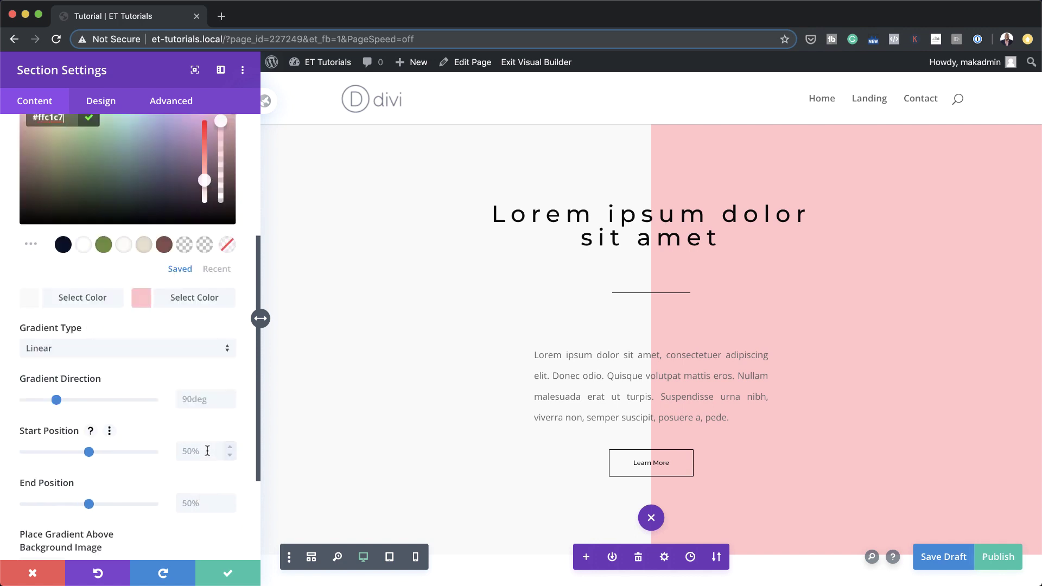
left_click(199, 451)
left_click(207, 450)
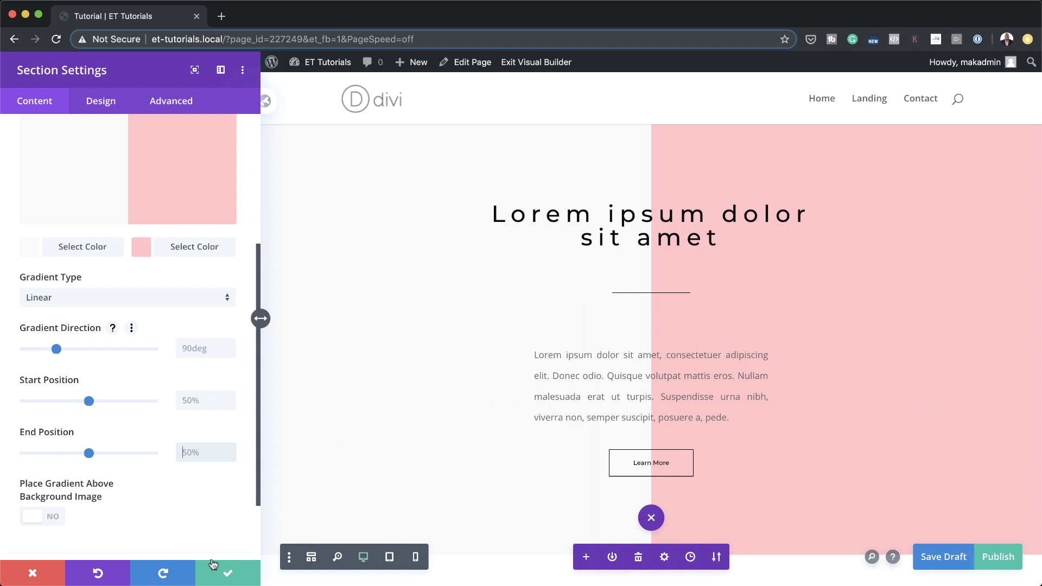
left_click(312, 559)
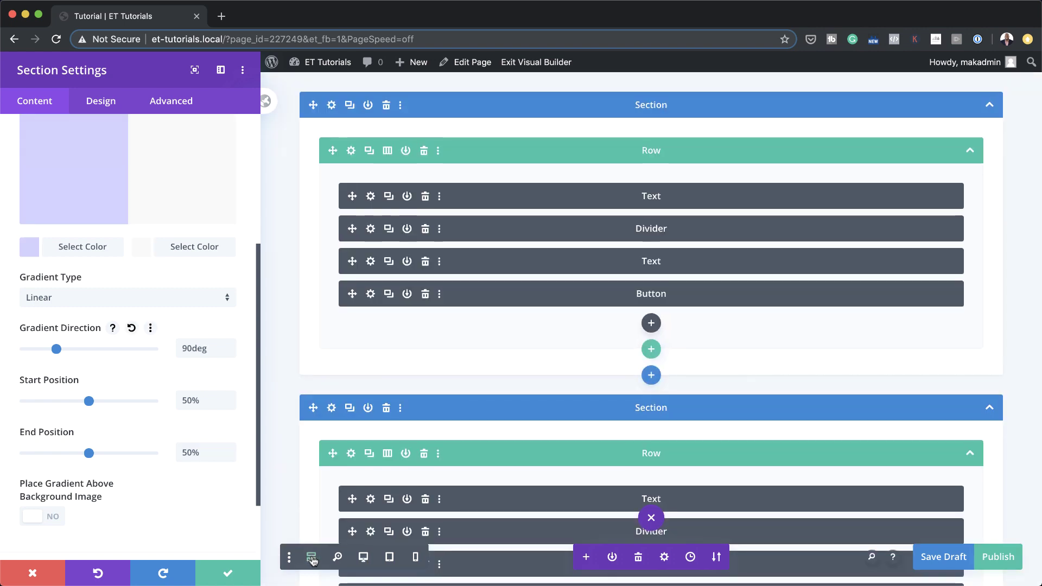
left_click(230, 574)
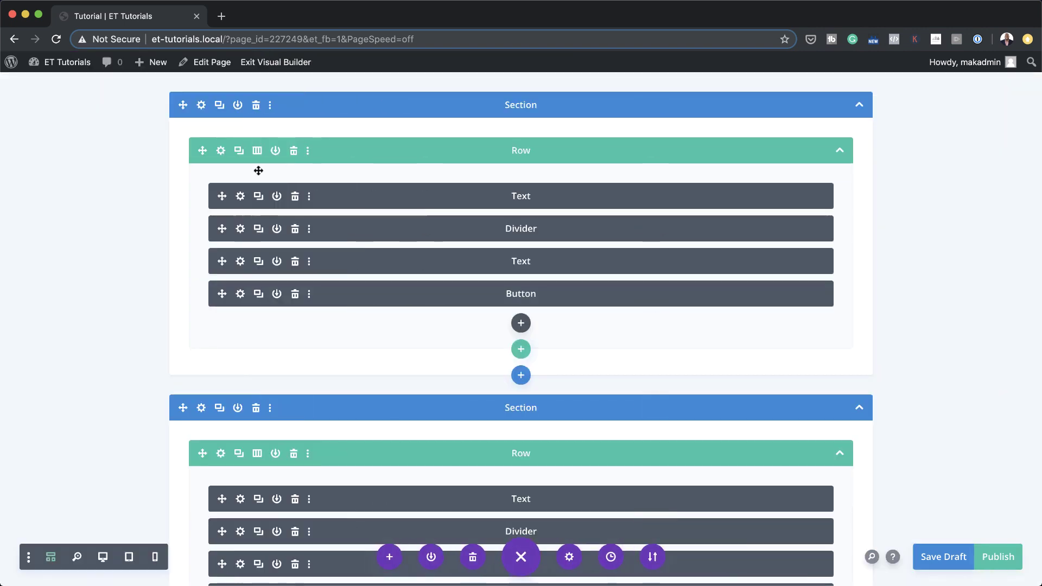
Add a background gradient to the row in the first section
left_click(222, 152)
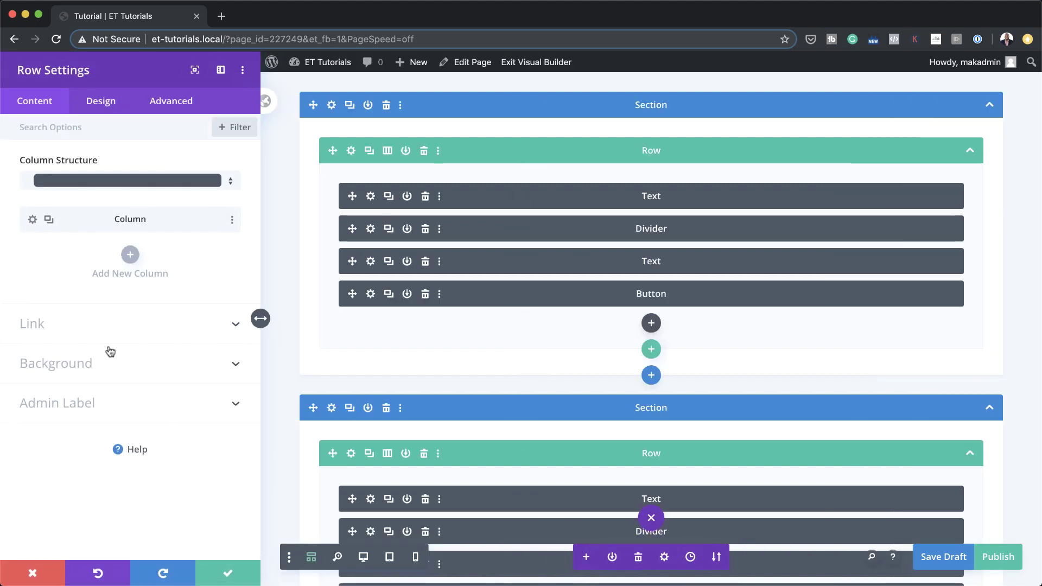
left_click(83, 369)
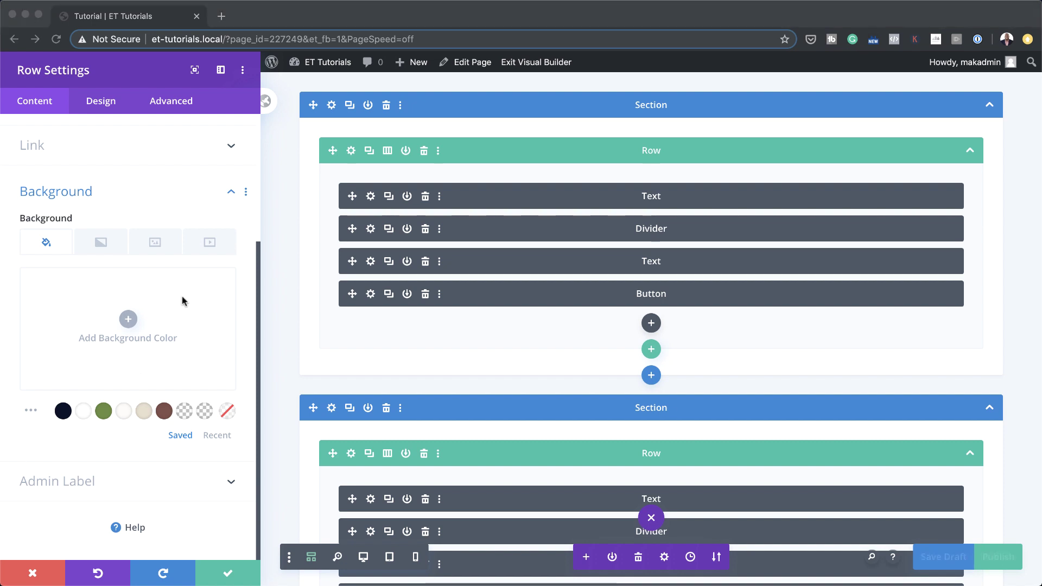
left_click(101, 242)
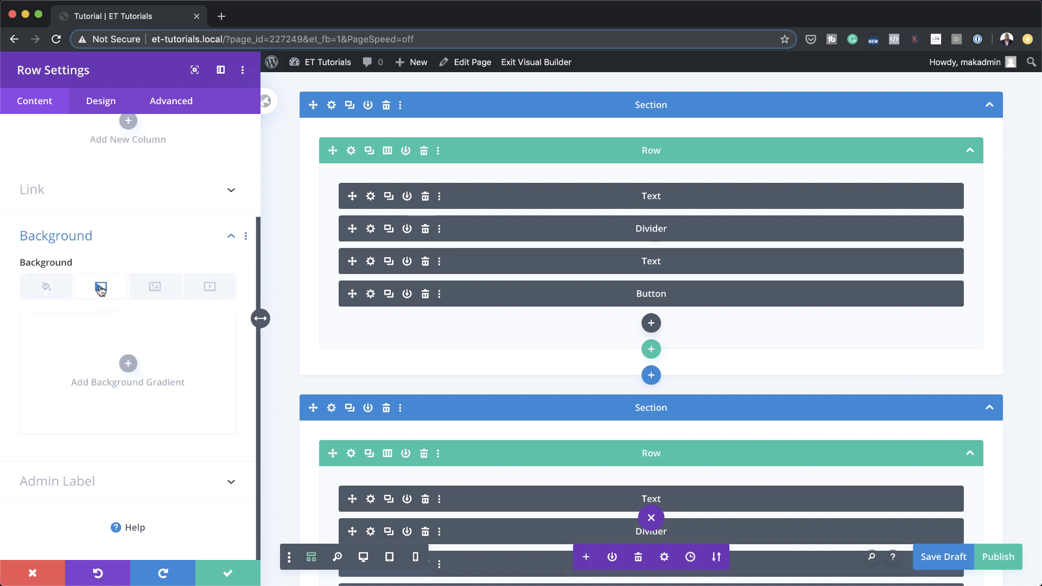
left_click(129, 364)
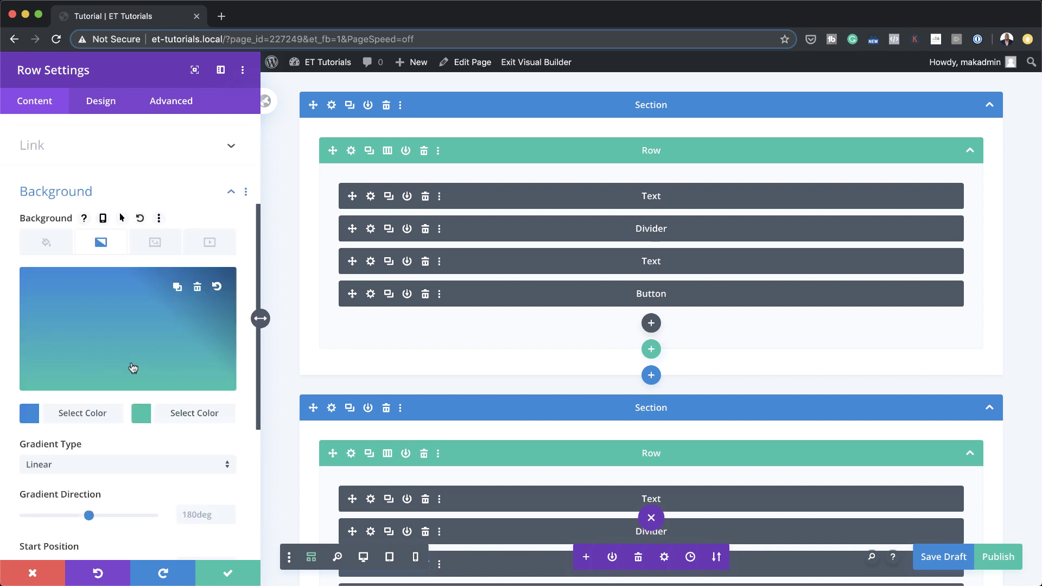
Set the row's first gradient color to fully transparent white, rgba(255,255,255,0)
left_click(29, 417)
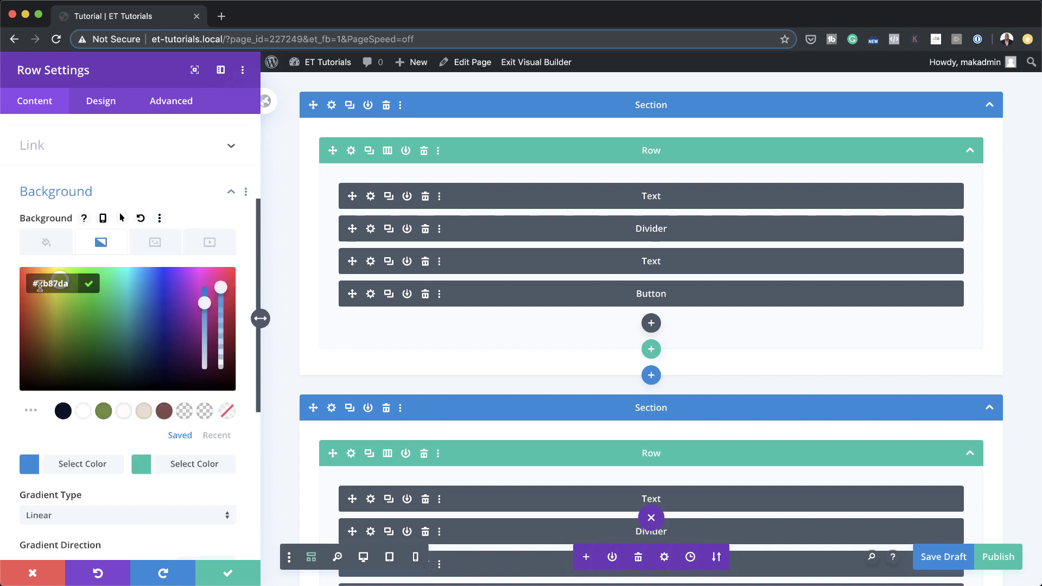
left_click(141, 465)
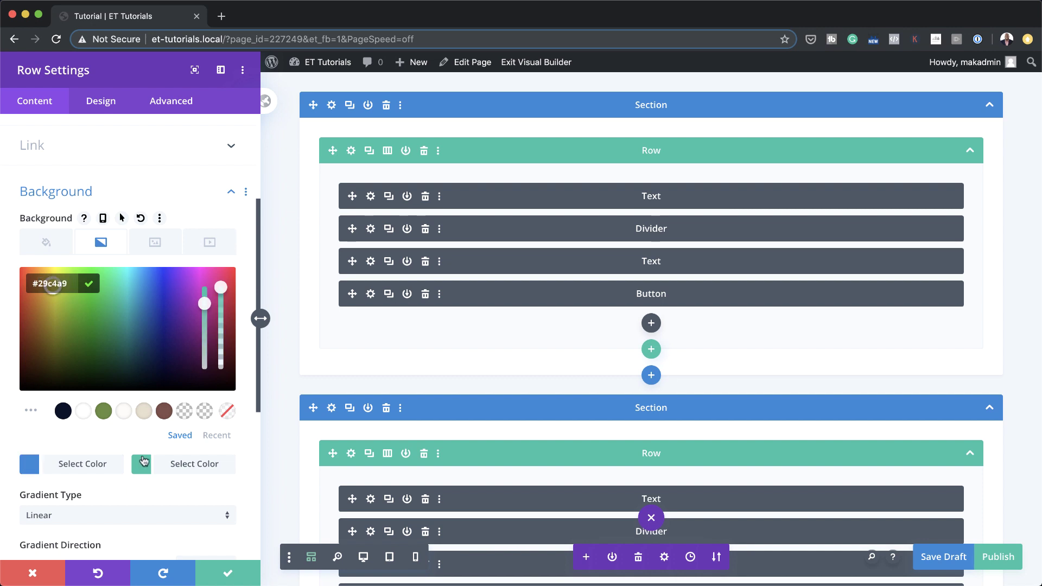
left_click(141, 466)
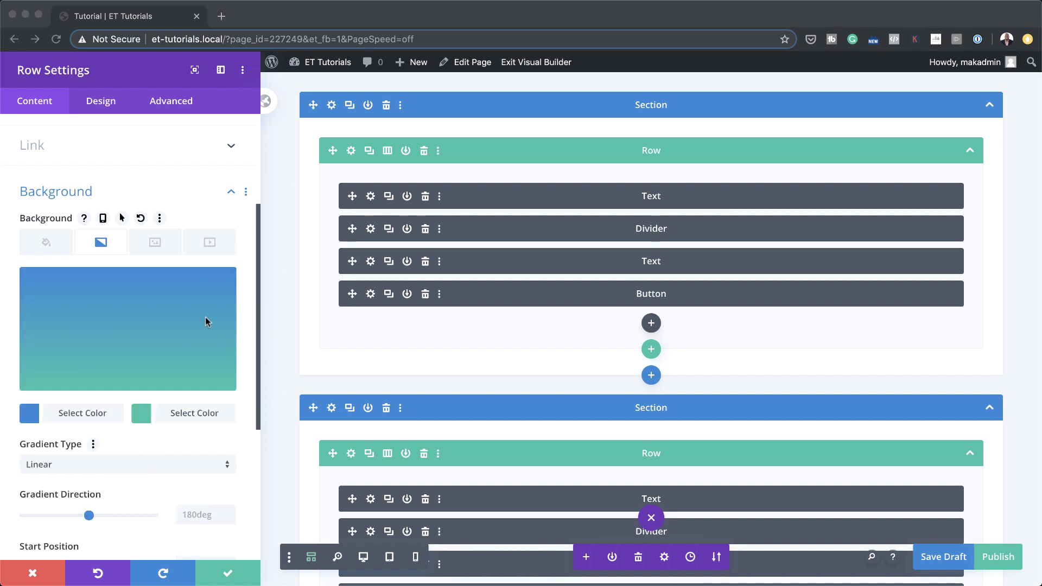
left_click(138, 319)
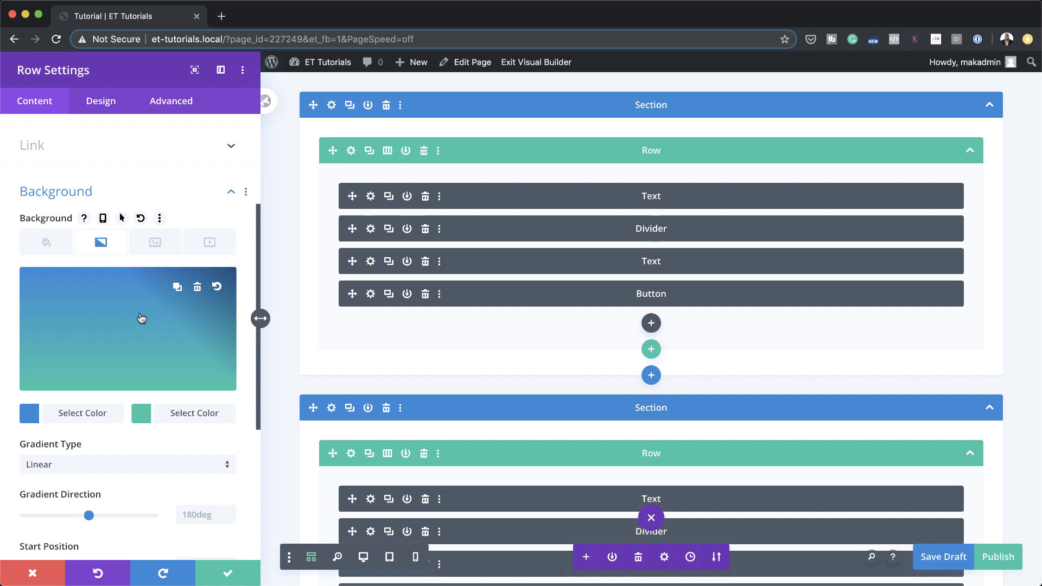
left_click(140, 318)
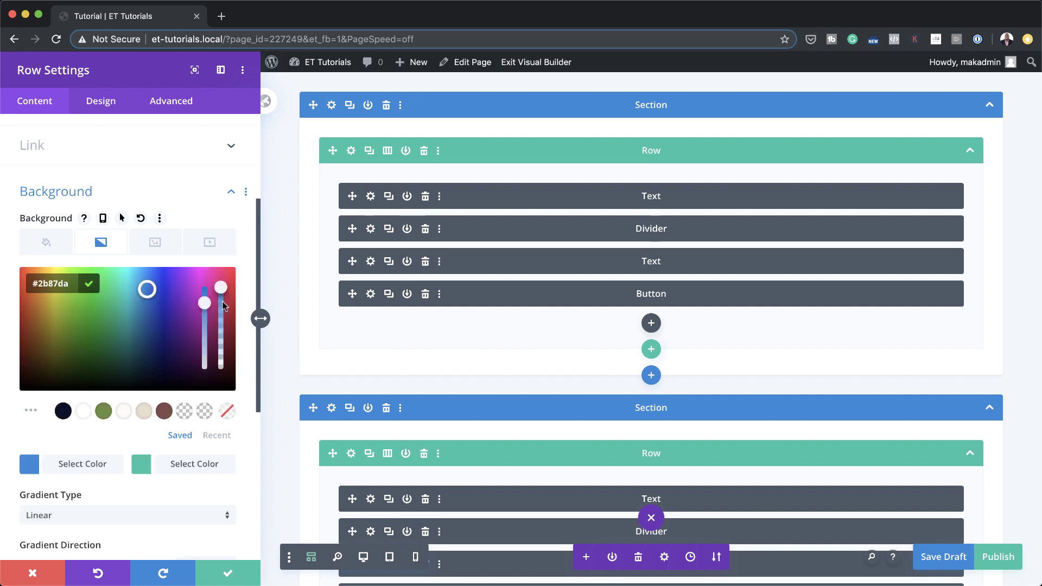
left_click_drag(221, 287, 223, 321)
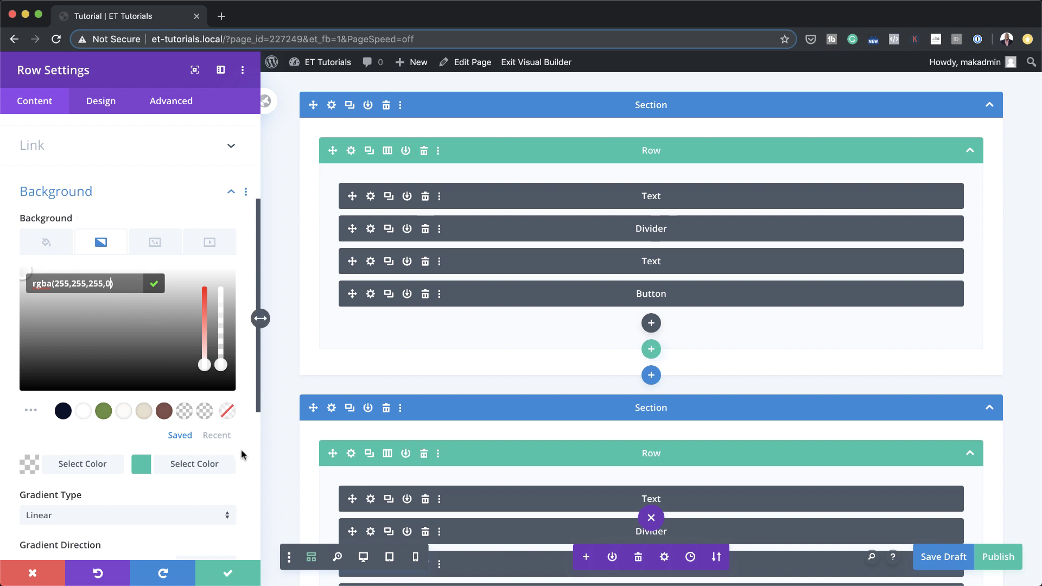
left_click(213, 324)
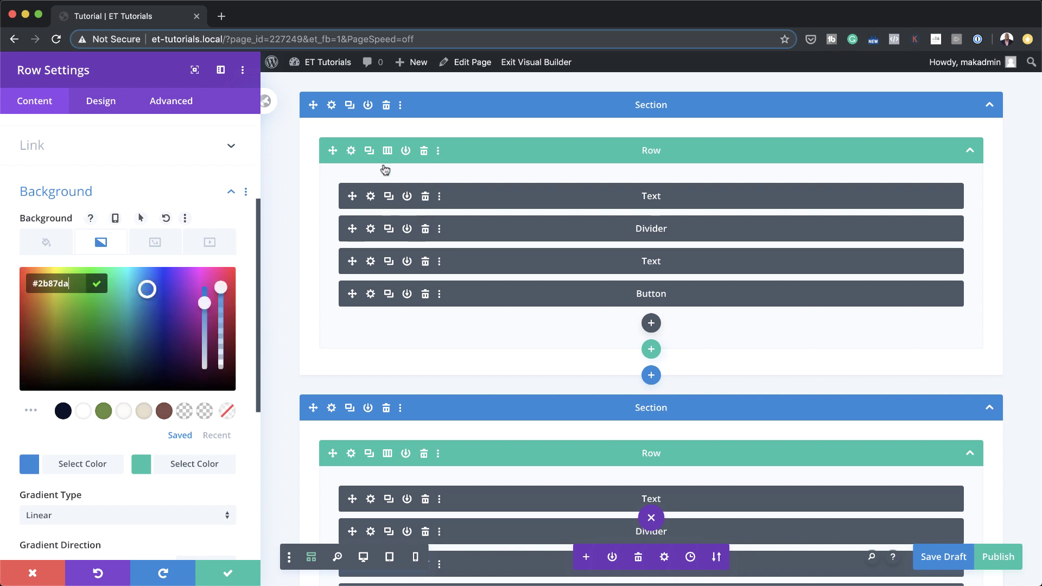
Preview the page in desktop view and set the row gradient's direction to 90deg
left_click(363, 556)
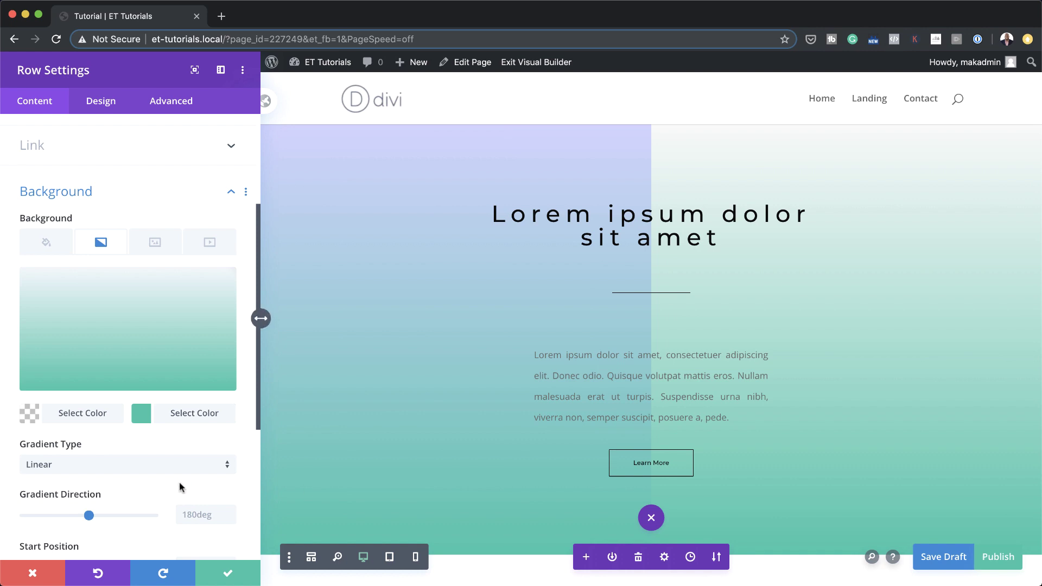
scroll(184, 486, "down", 2)
left_click(217, 482)
type("90deg")
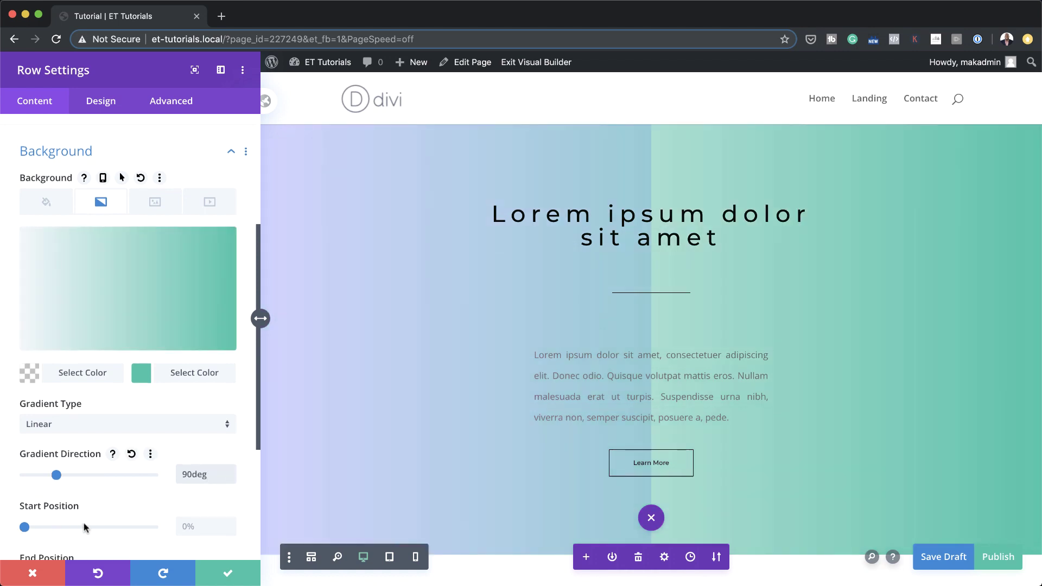
Set the start and end positions of the row's background gradient to 10%
scroll(81, 523, "down", 2)
left_click(187, 494)
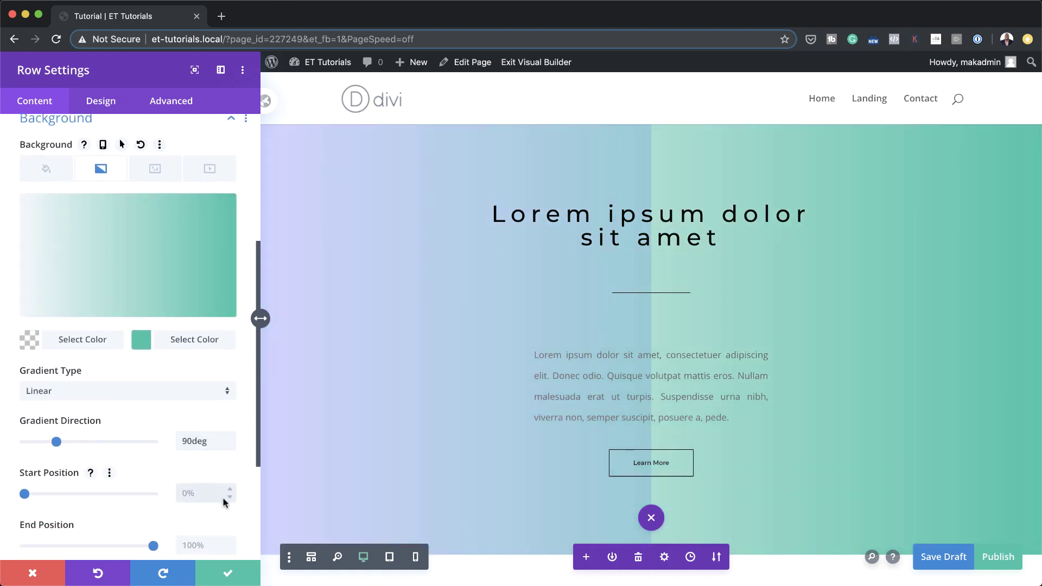
type("10%")
left_click(217, 543)
type("10")
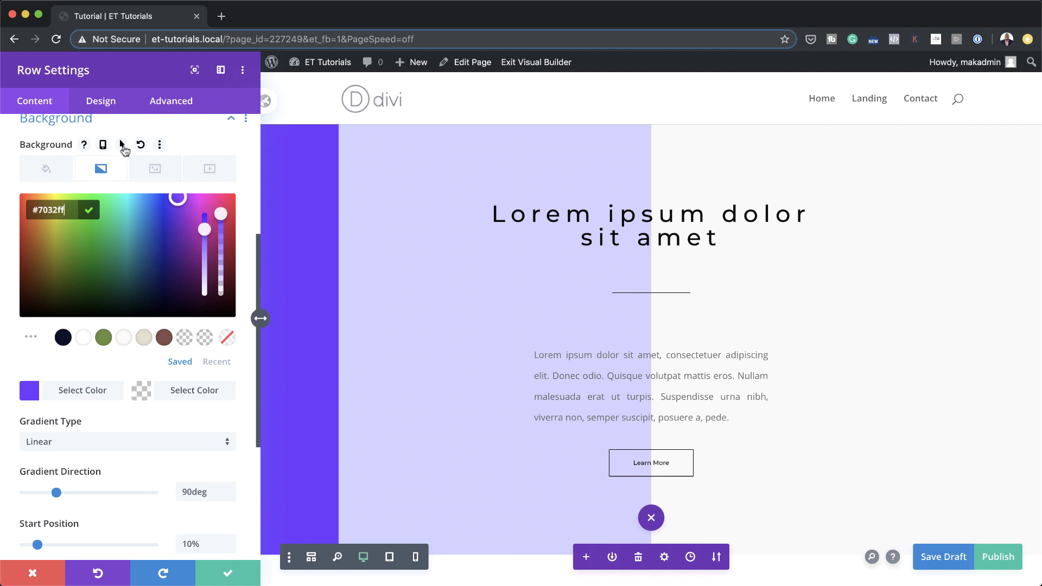
Enable hover options for the row background and make the first hover gradient color fully transparent
left_click(122, 144)
left_click(188, 172)
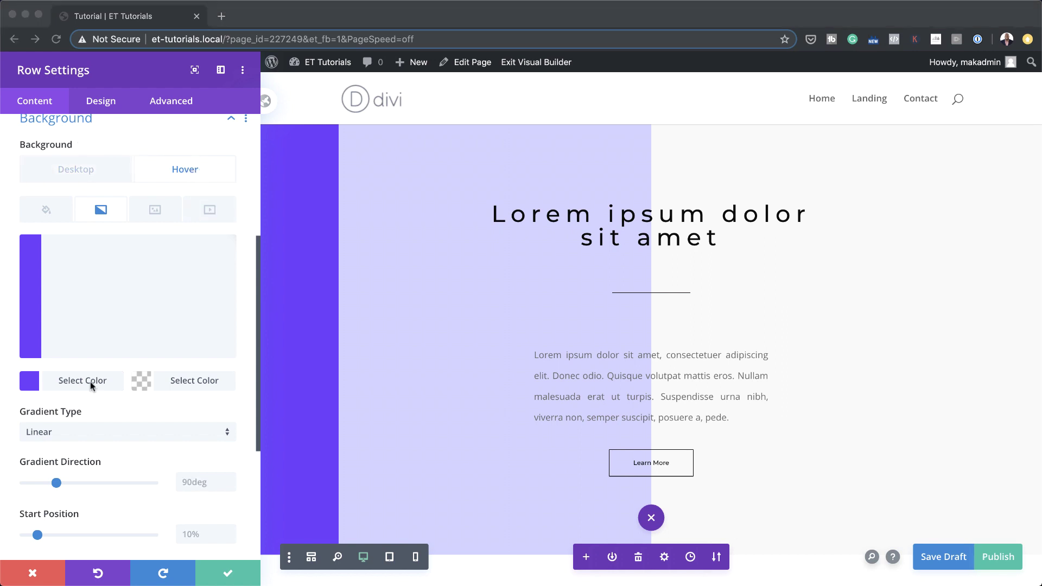
left_click(31, 384)
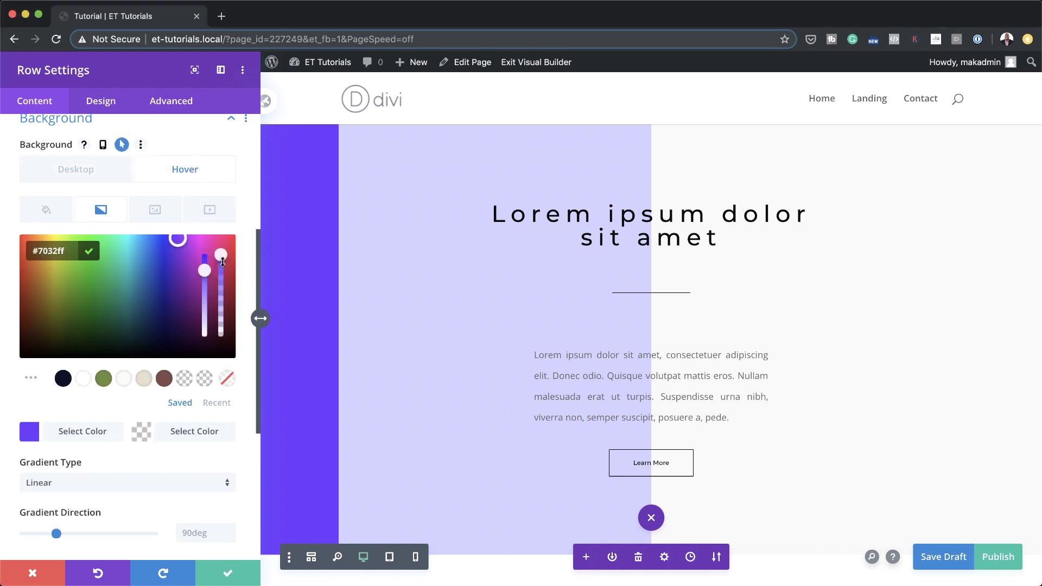
left_click_drag(221, 256, 220, 313)
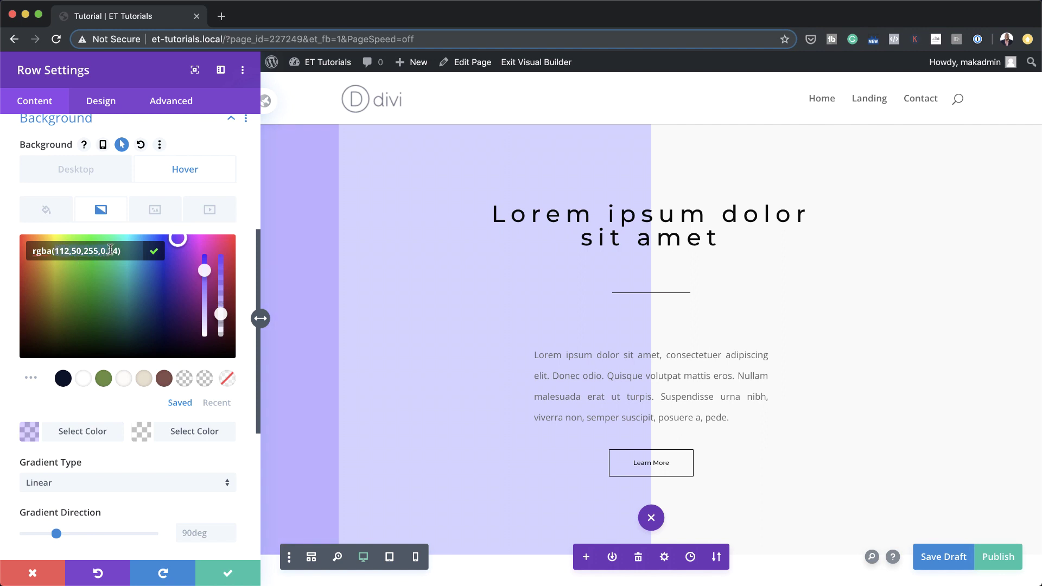
left_click(29, 429)
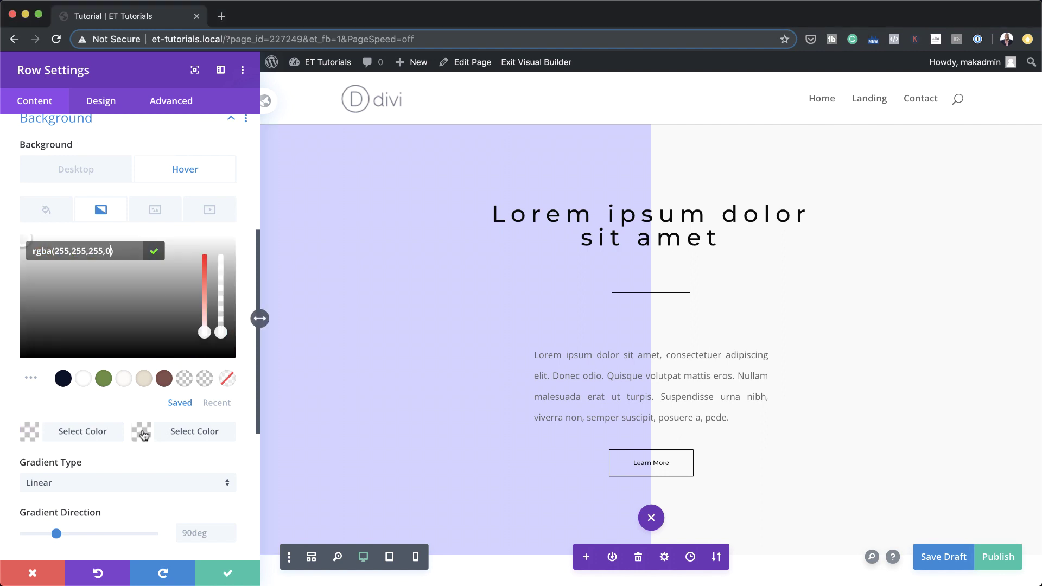
Set the second hover gradient color of the row background to #ff324a
left_click_drag(221, 332, 220, 254)
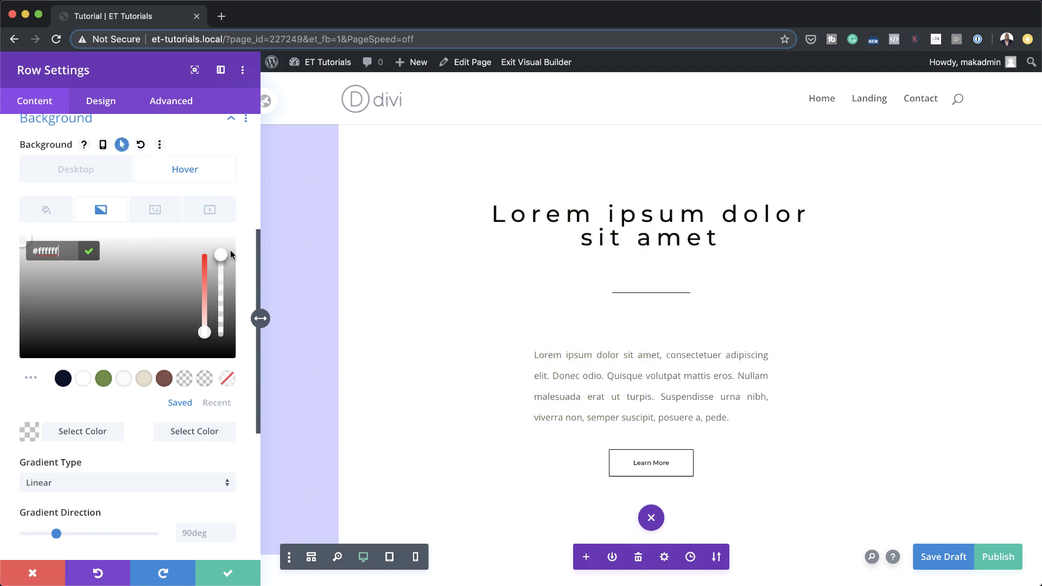
triple_click(71, 249)
type("#ff324a")
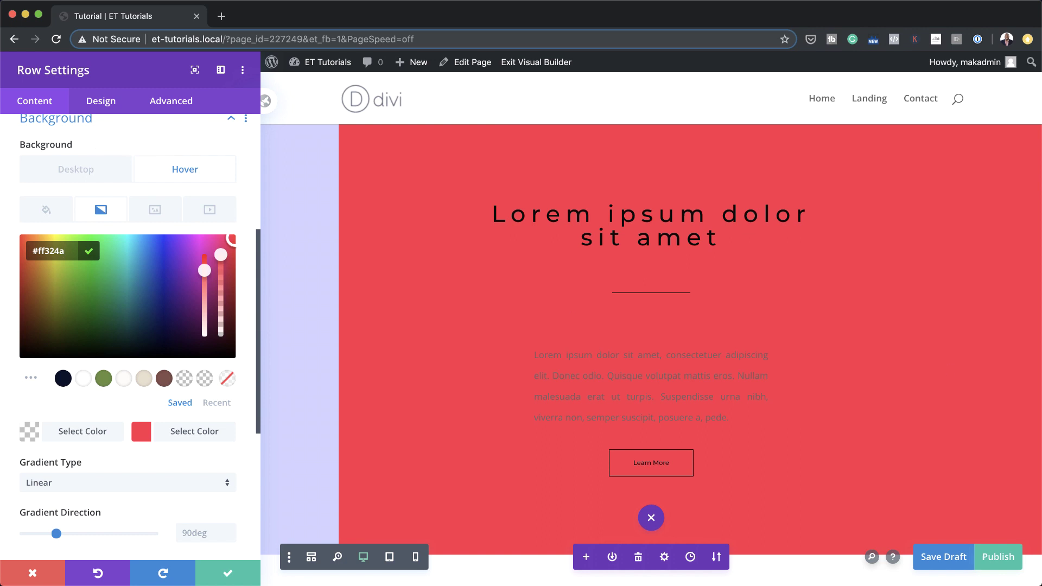
Set the start and end positions of the row's hover gradient to 90%
scroll(146, 510, "down", 5)
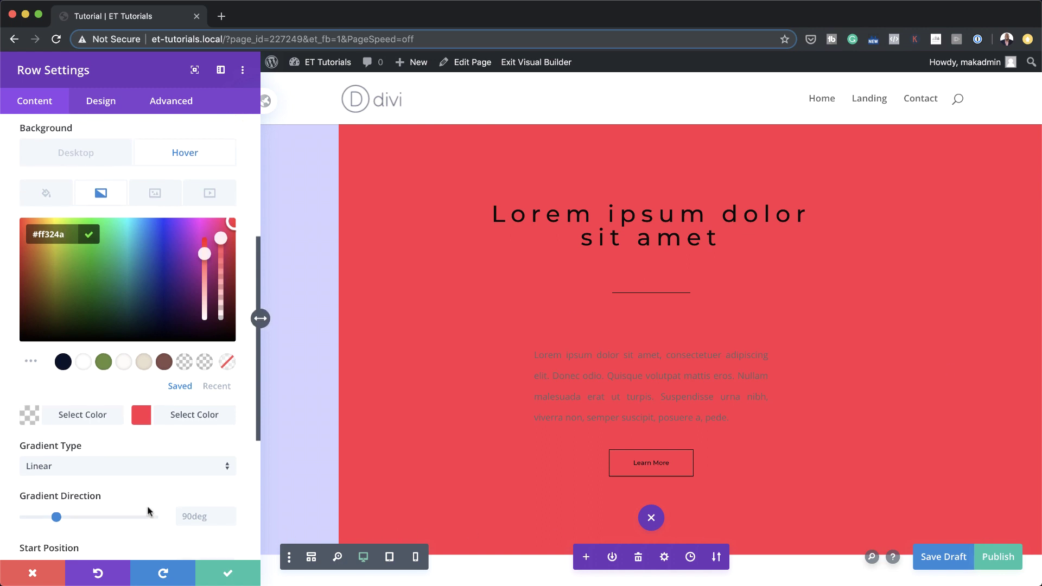
left_click(195, 396)
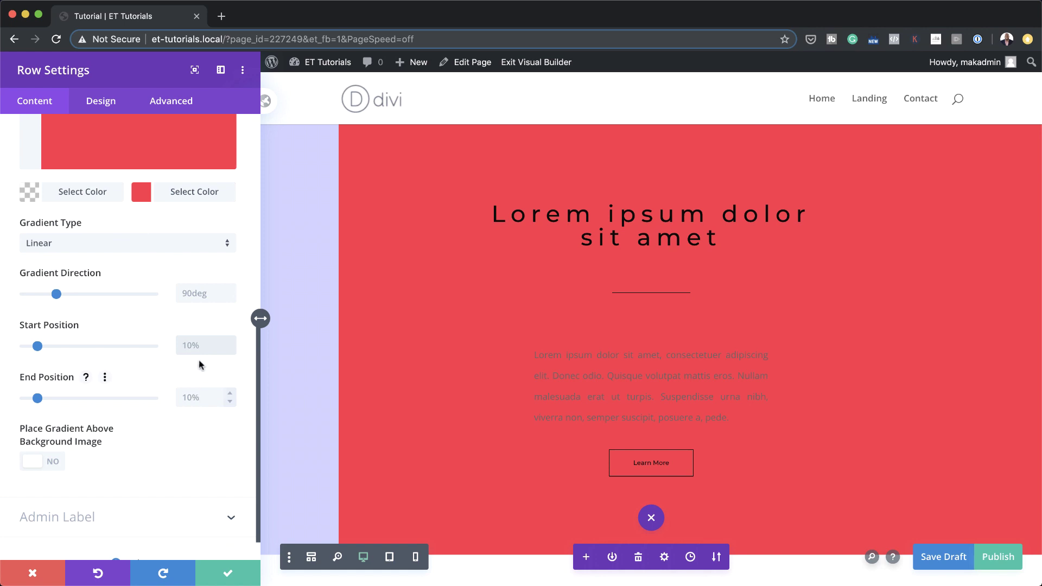
left_click(207, 344)
type("90")
left_click(204, 395)
type("90")
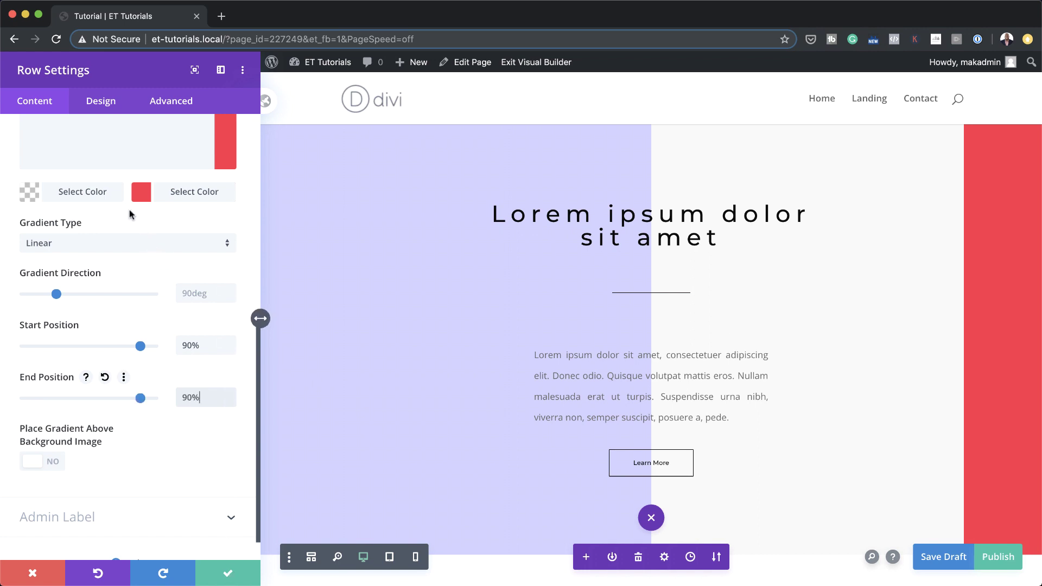
Save the row settings and publish the page after comparing the row background's desktop and hover states
scroll(203, 451, "up", 10)
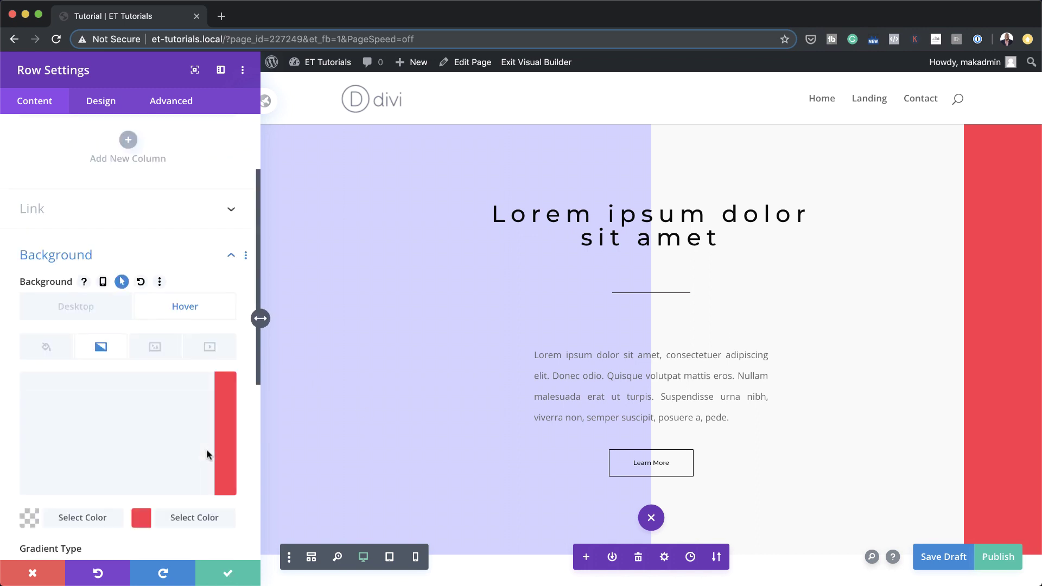
left_click(87, 306)
left_click(187, 306)
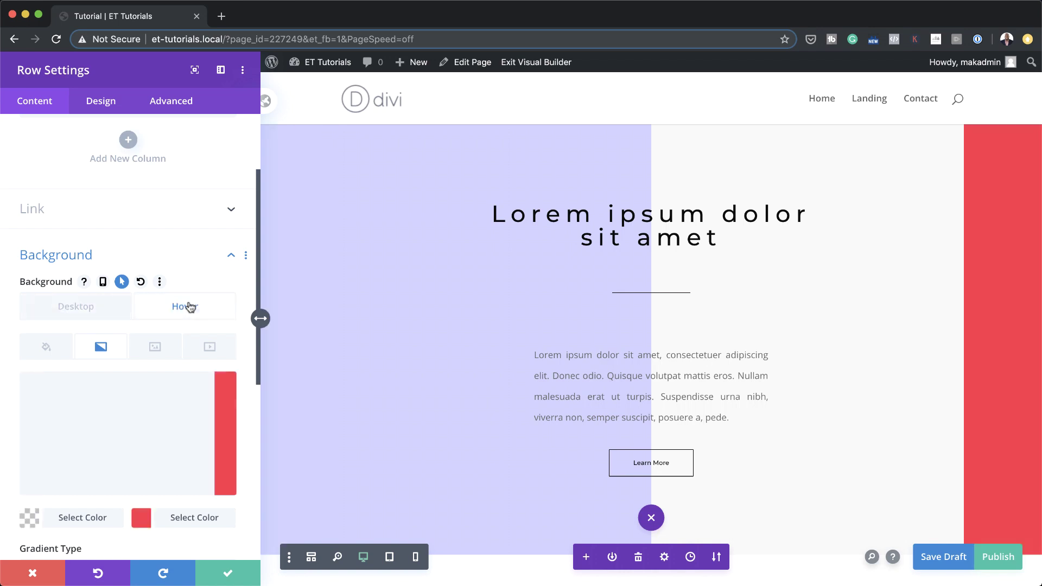
left_click(111, 312)
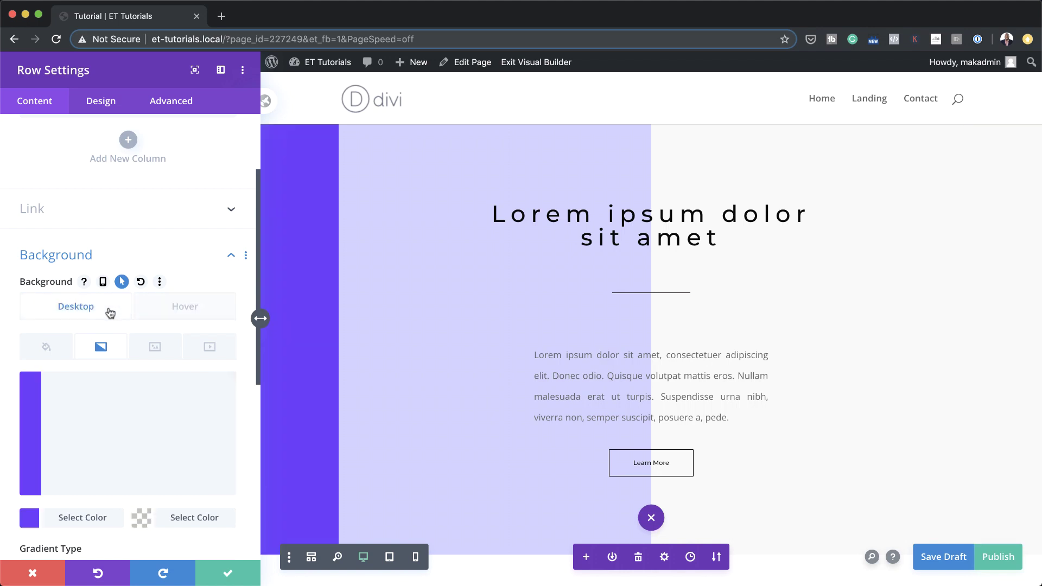
left_click(228, 573)
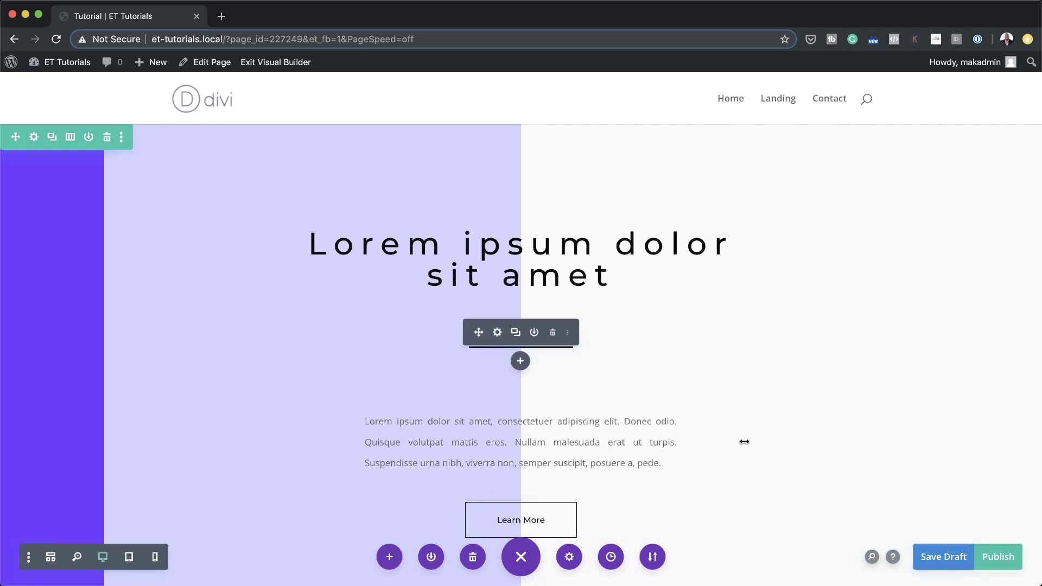
left_click(1000, 557)
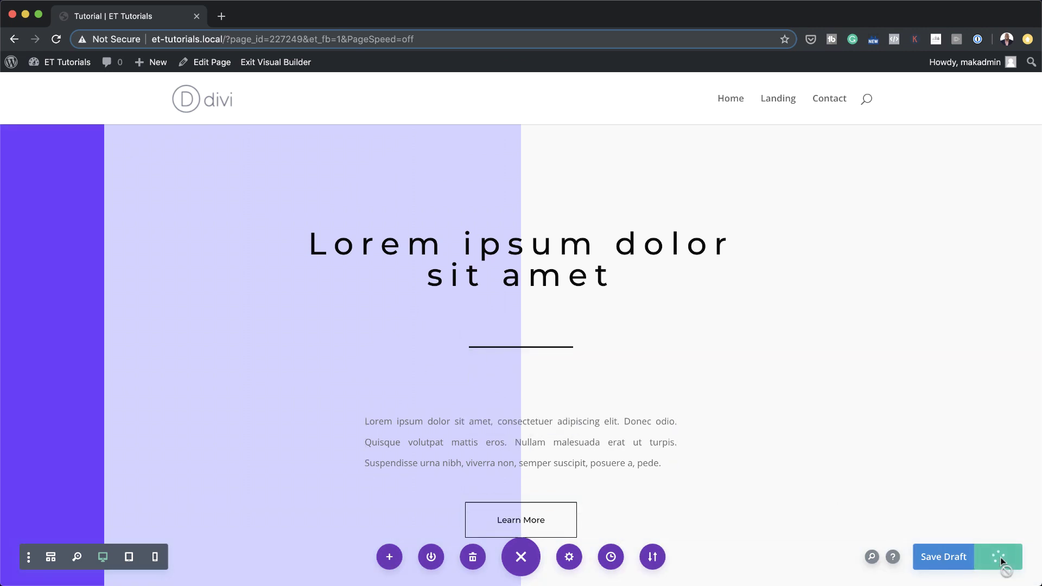
Add a background gradient to the second hero section
scroll(746, 395, "down", 3)
scroll(746, 395, "down", 5)
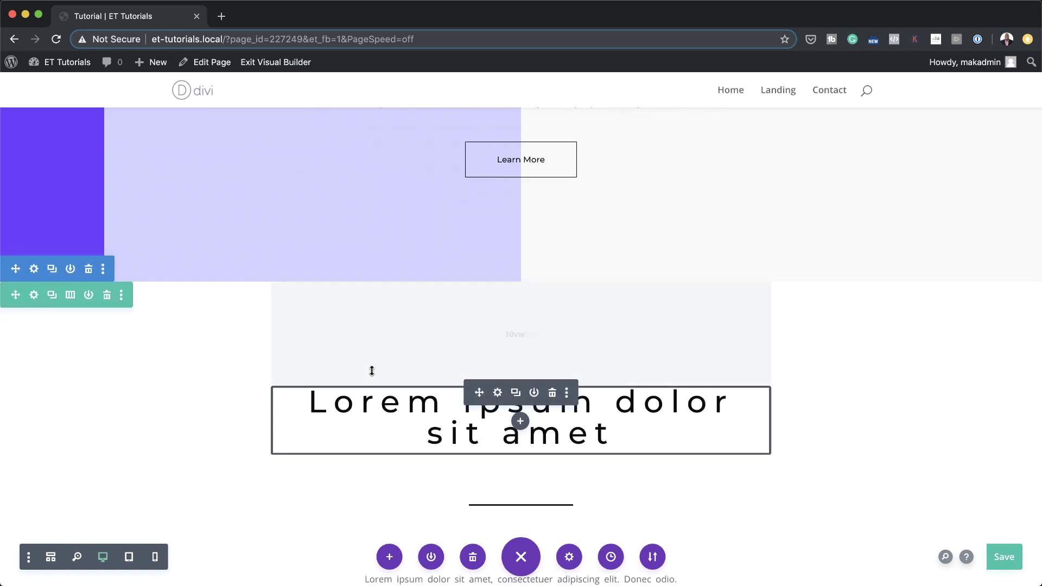
scroll(205, 395, "down", 2)
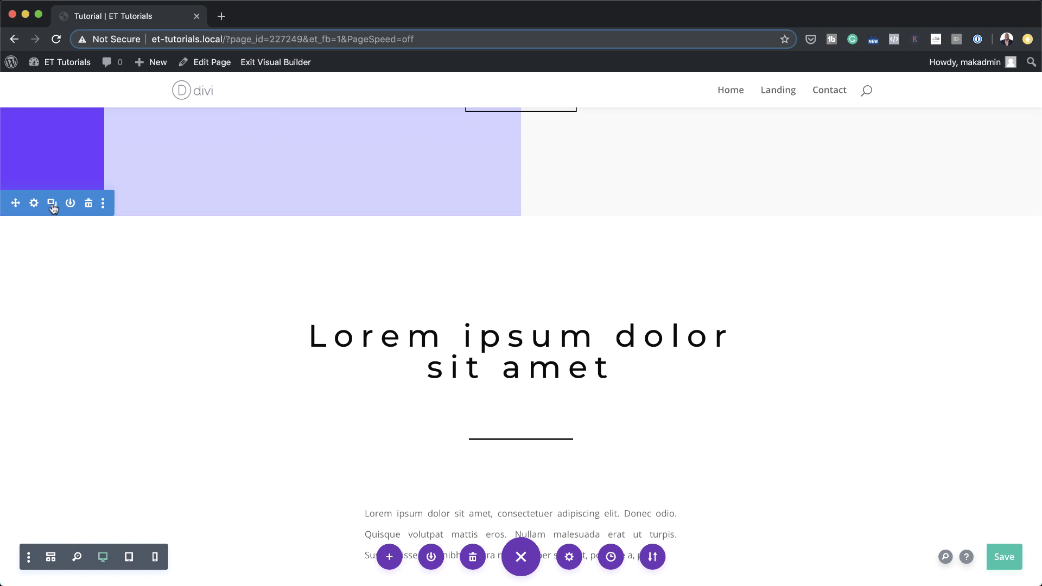
left_click(34, 204)
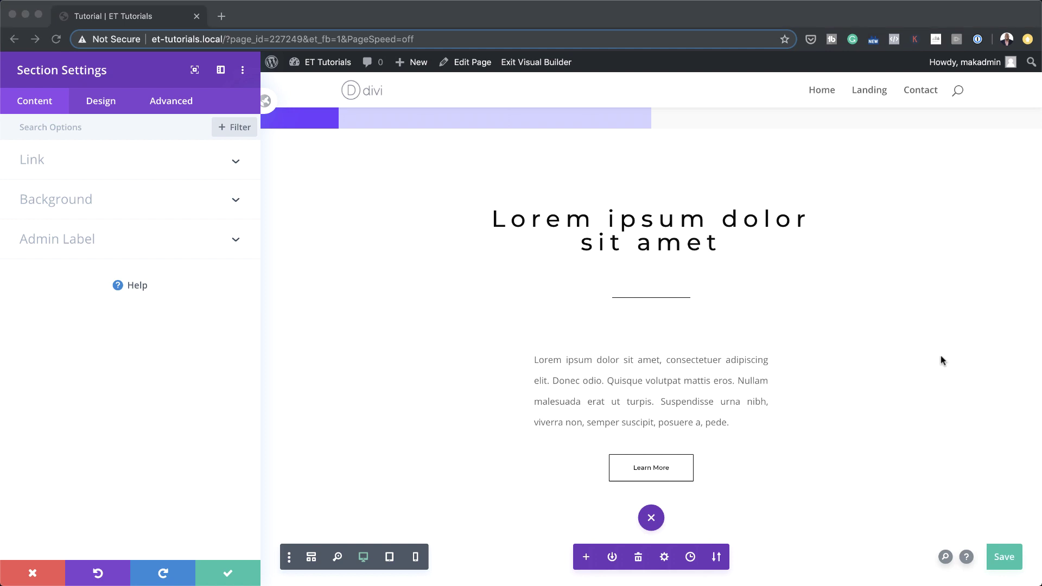
left_click(71, 202)
left_click(89, 203)
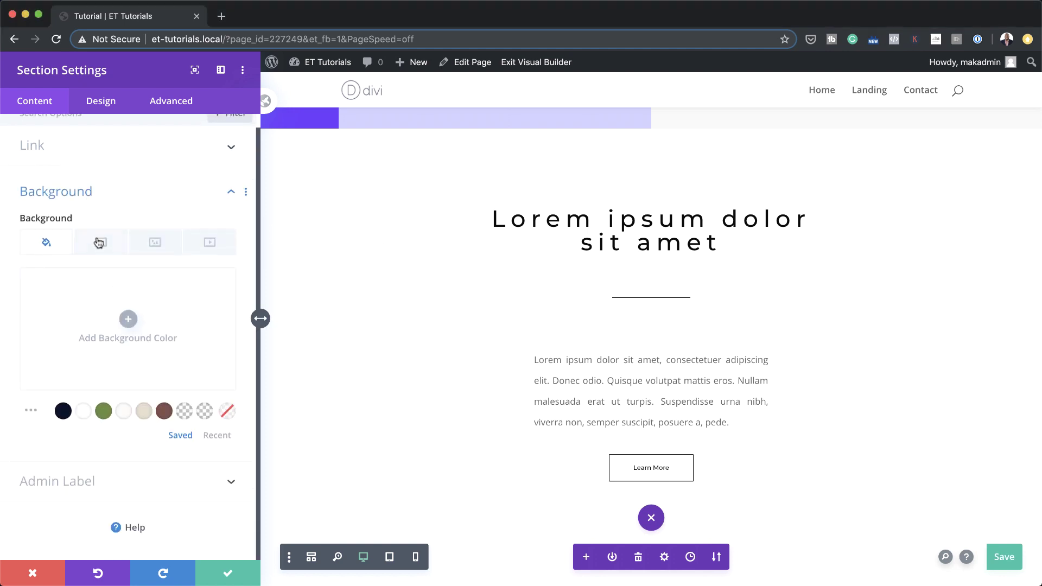
left_click(107, 251)
left_click(130, 333)
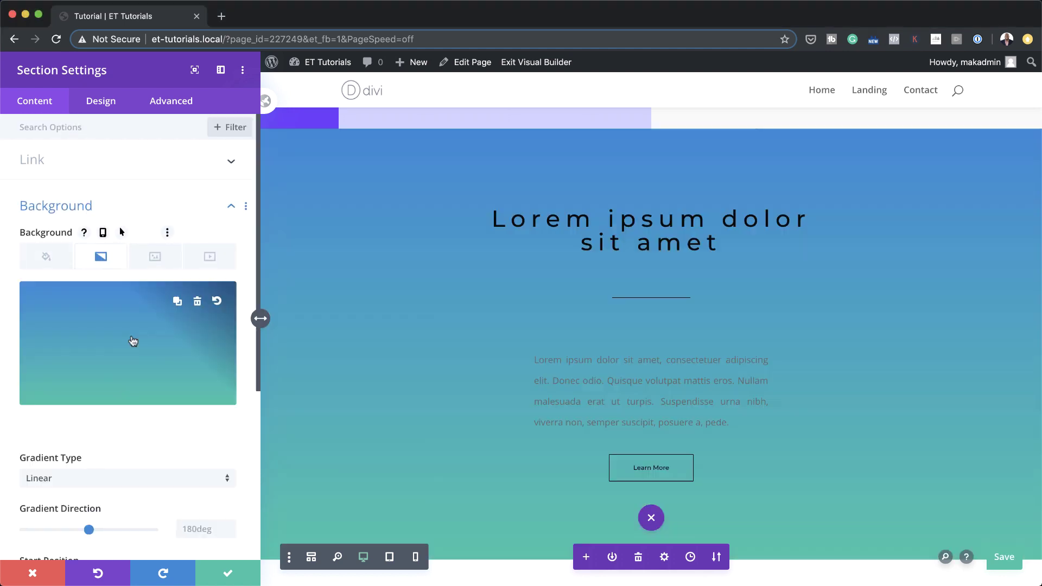
Set the section's background gradient colors to #f7f7f7 and #eceaff
left_click(29, 428)
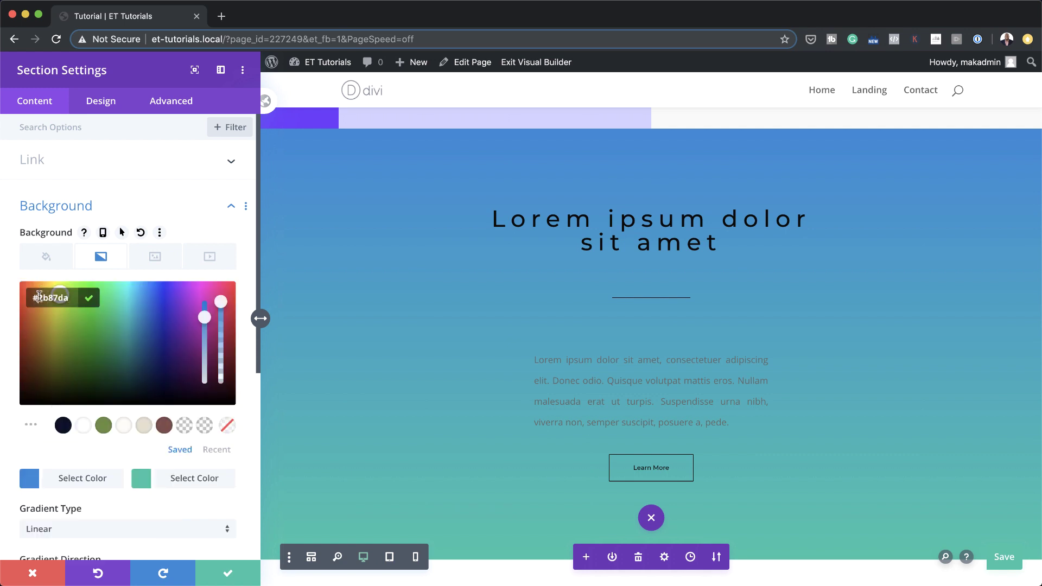
left_click(72, 297)
type("#f7f7f7")
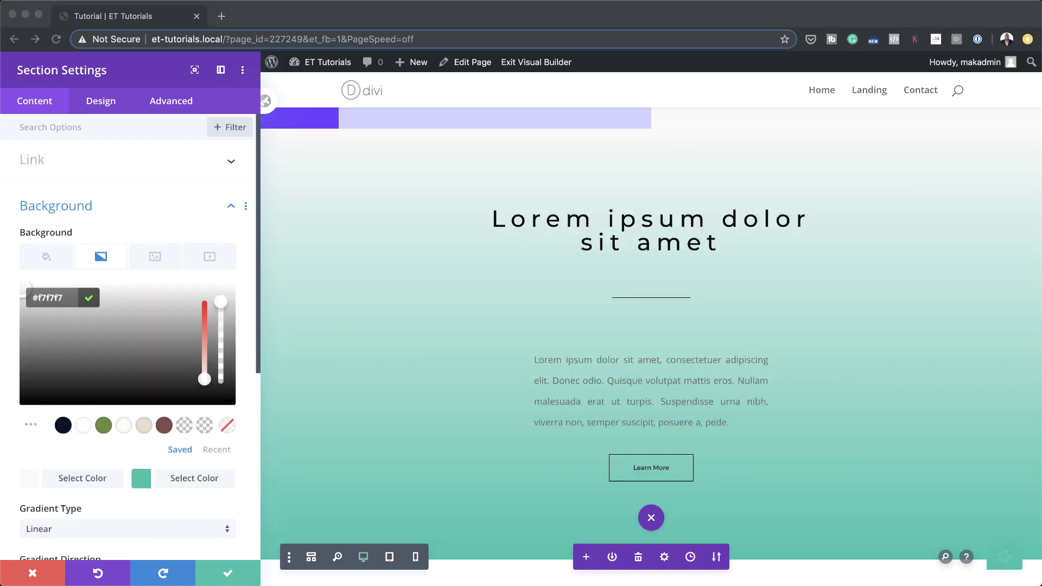
left_click(71, 297)
type("#eceaff")
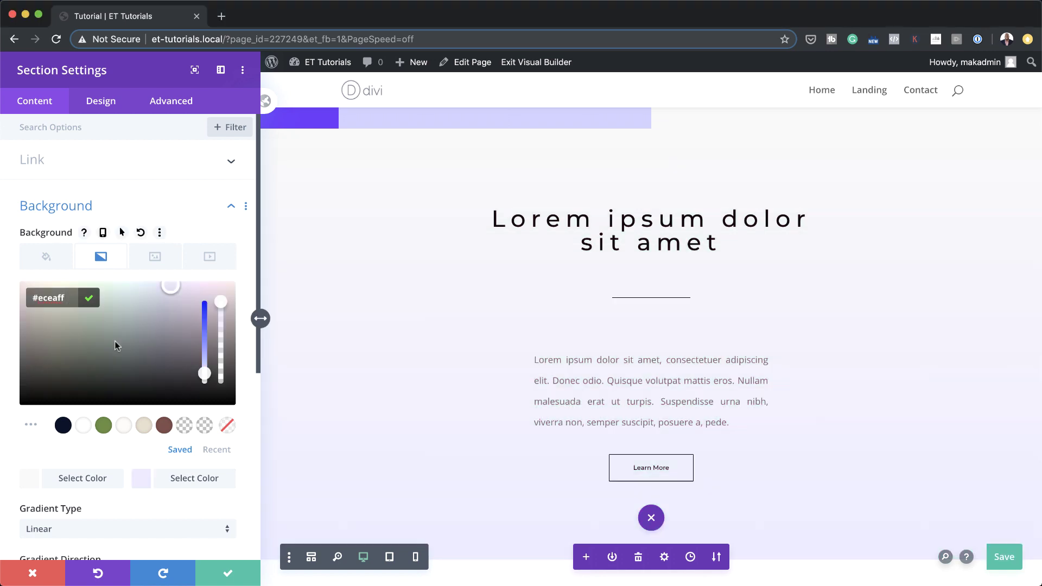
Set the section gradient's direction to 156deg and its start and end positions to 50%
scroll(116, 386, "down", 2)
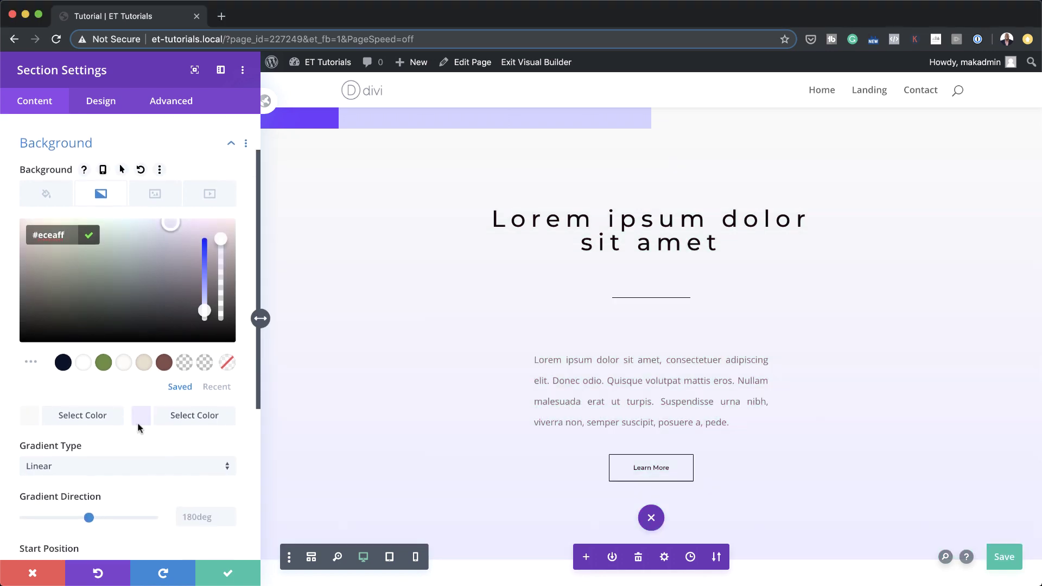
scroll(193, 480, "down", 2)
left_click(193, 477)
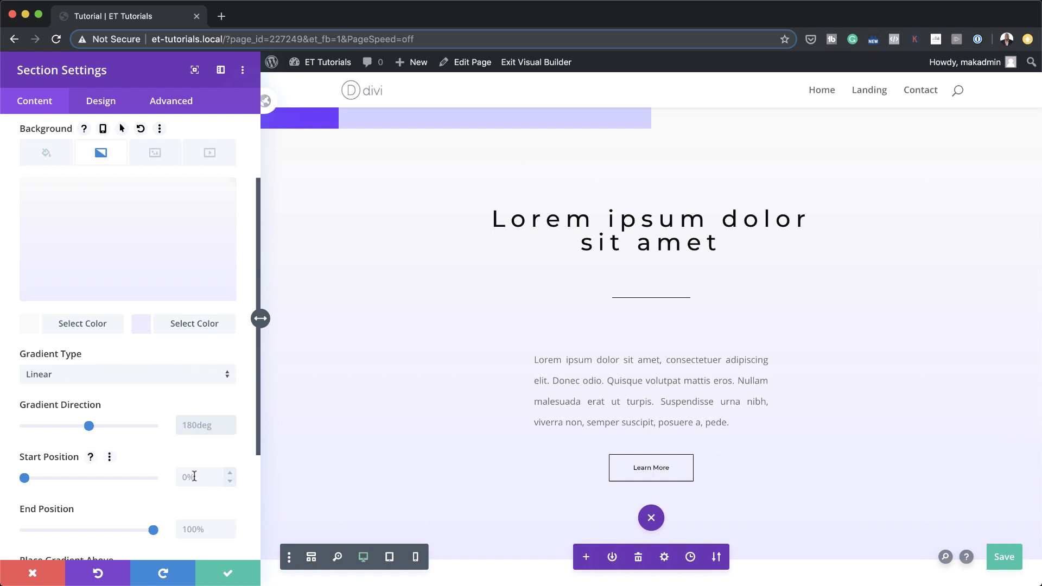
type("156deg")
left_click(214, 481)
type("5")
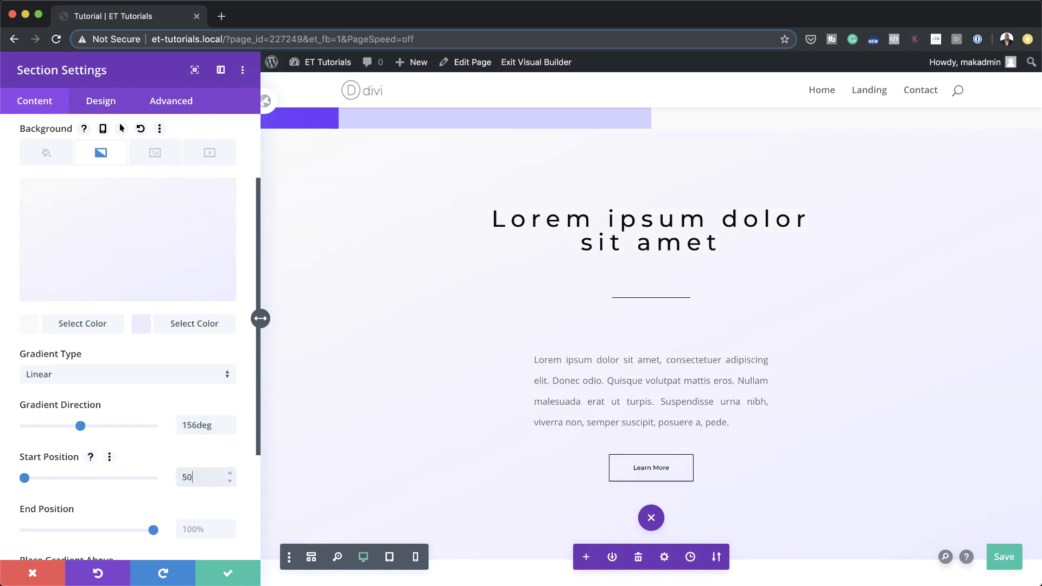
type("0")
scroll(182, 232, "up", 1)
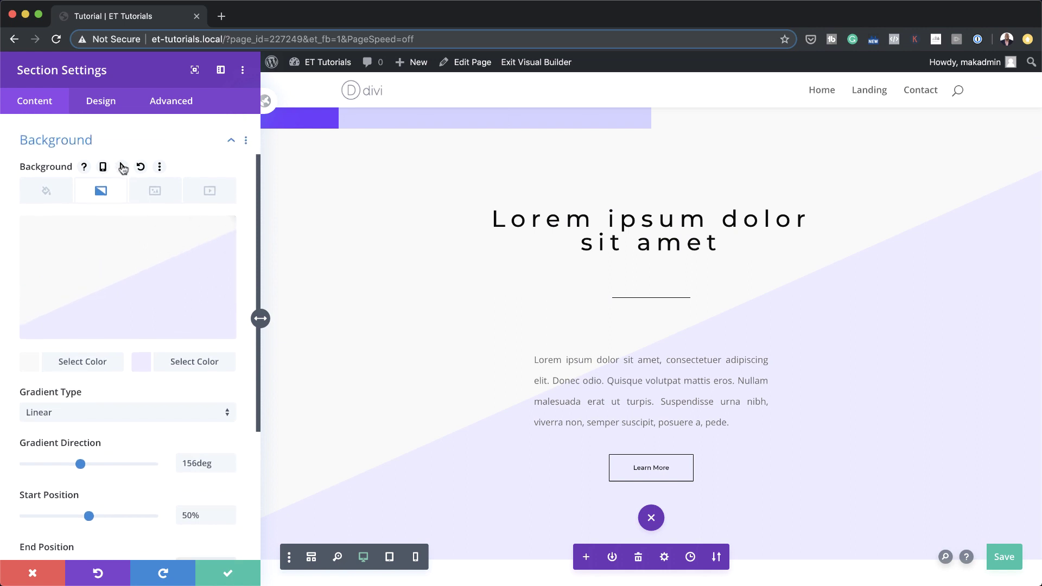
Enable hover options for the section background and set the hover gradient colors to light pink and #f7f7f7
left_click(121, 167)
left_click(201, 194)
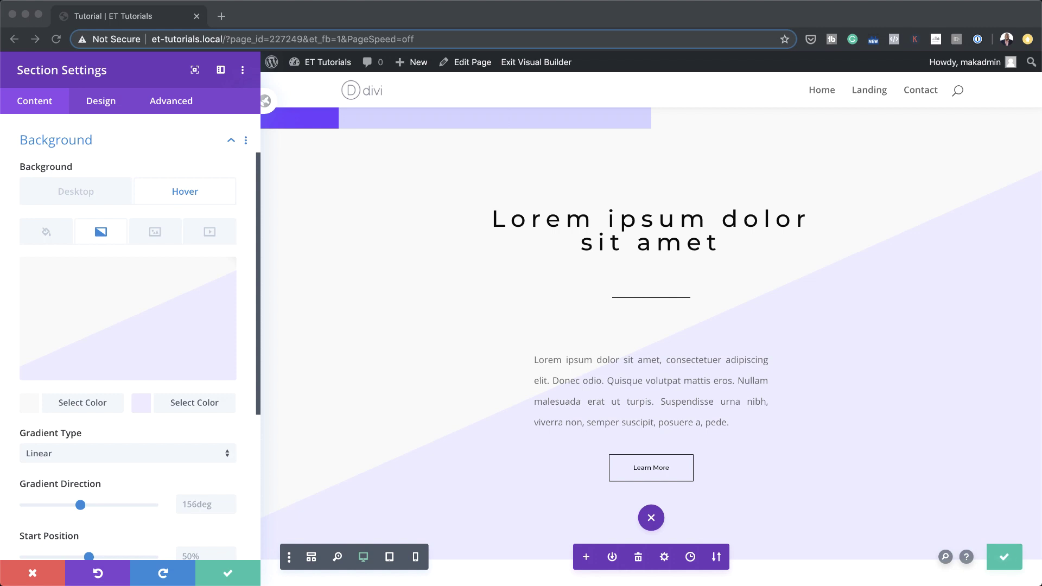
left_click(31, 406)
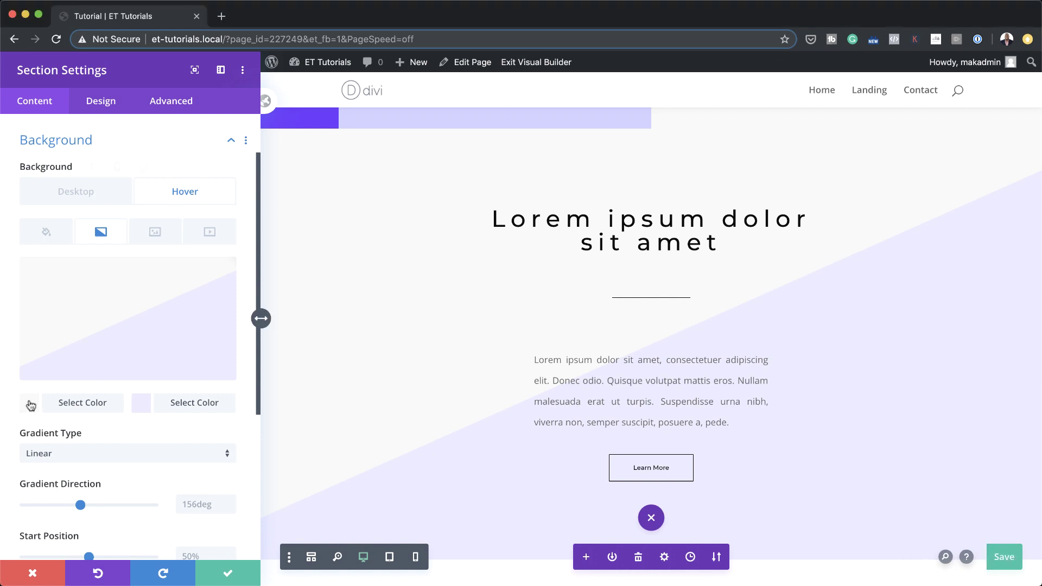
left_click(31, 405)
triple_click(36, 268)
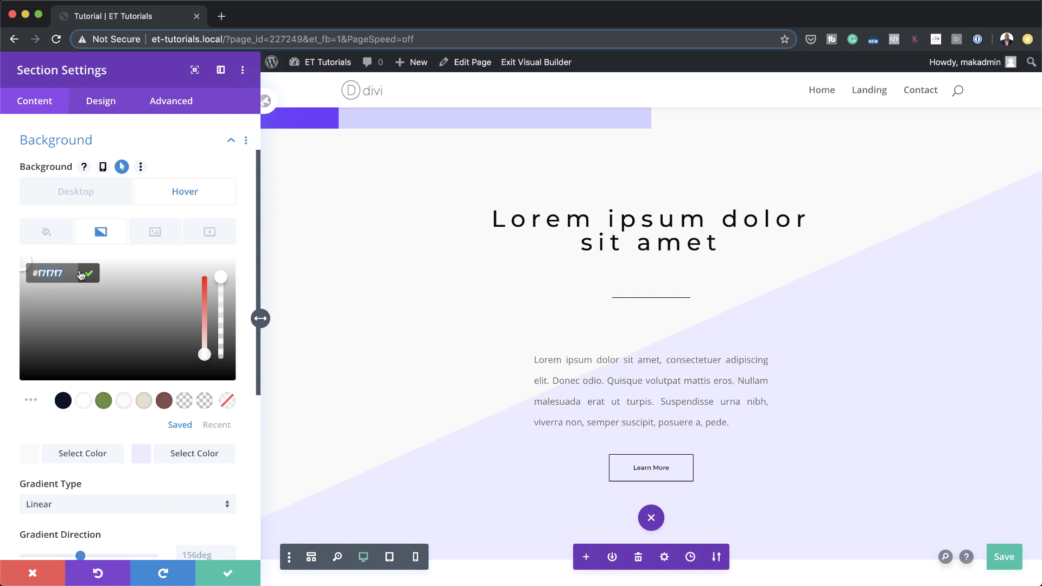
type("#eceaff")
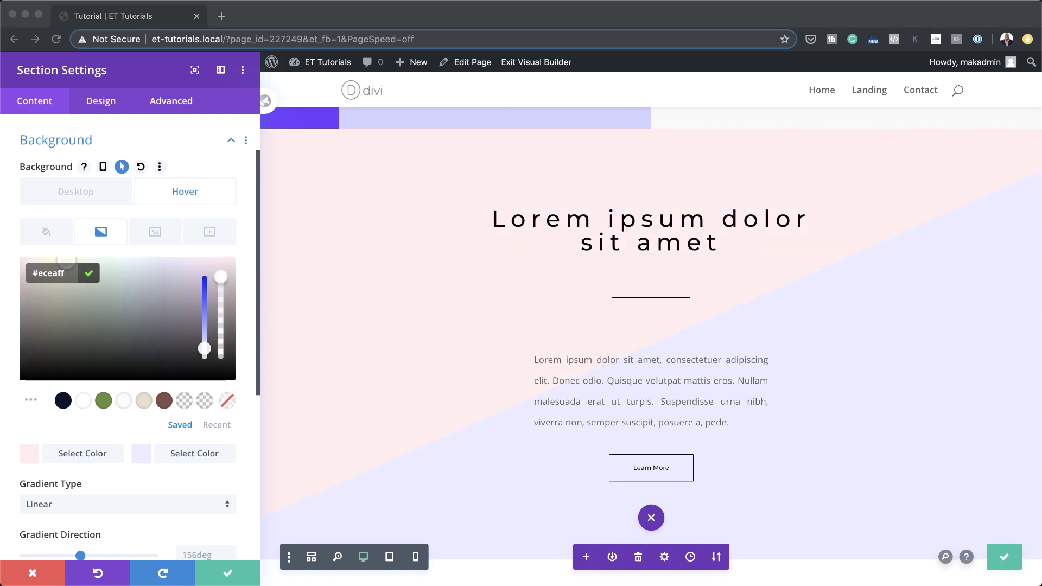
type("#f7f7f7")
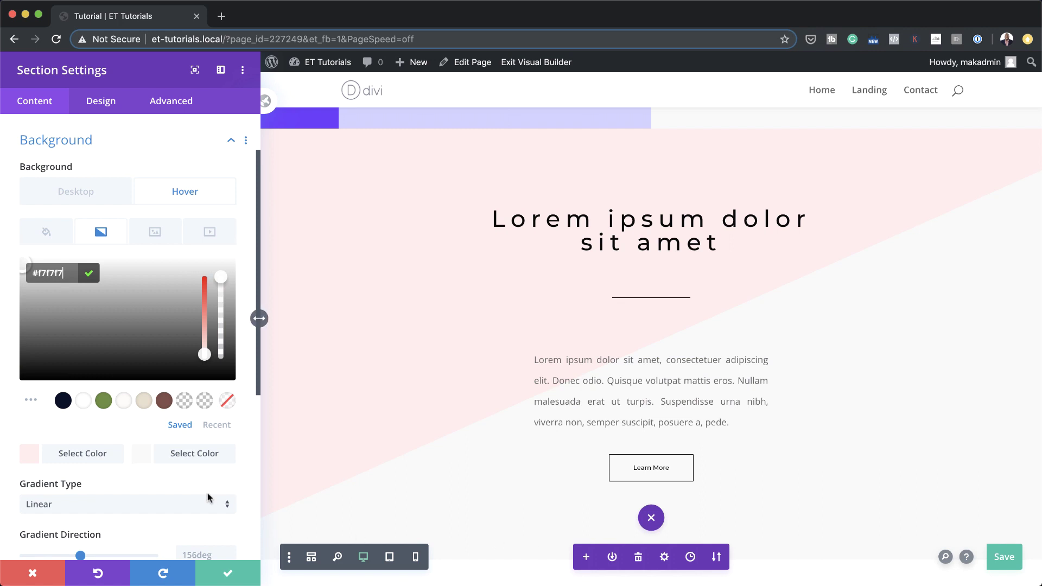
Set the section's hover gradient direction to 204deg and save the section settings
scroll(207, 496, "down", 5)
type("204deg")
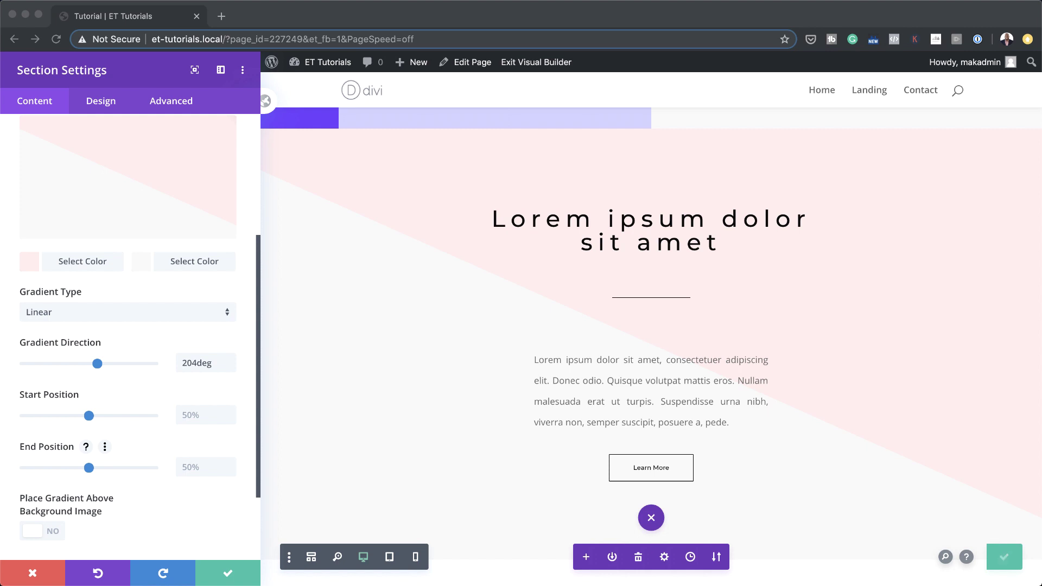
left_click(232, 576)
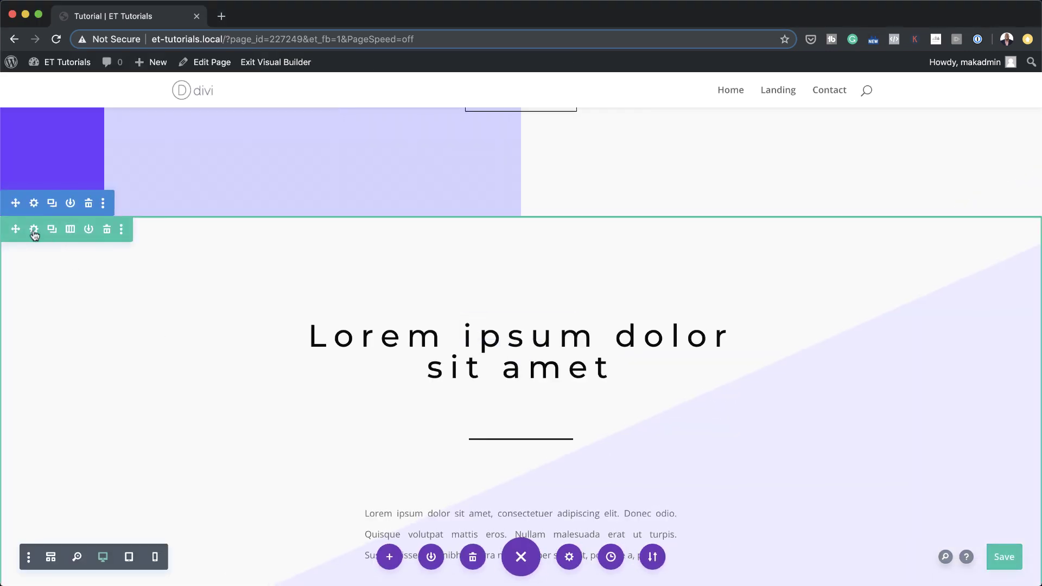
Add a background gradient to the row inside the second hero section
left_click(34, 230)
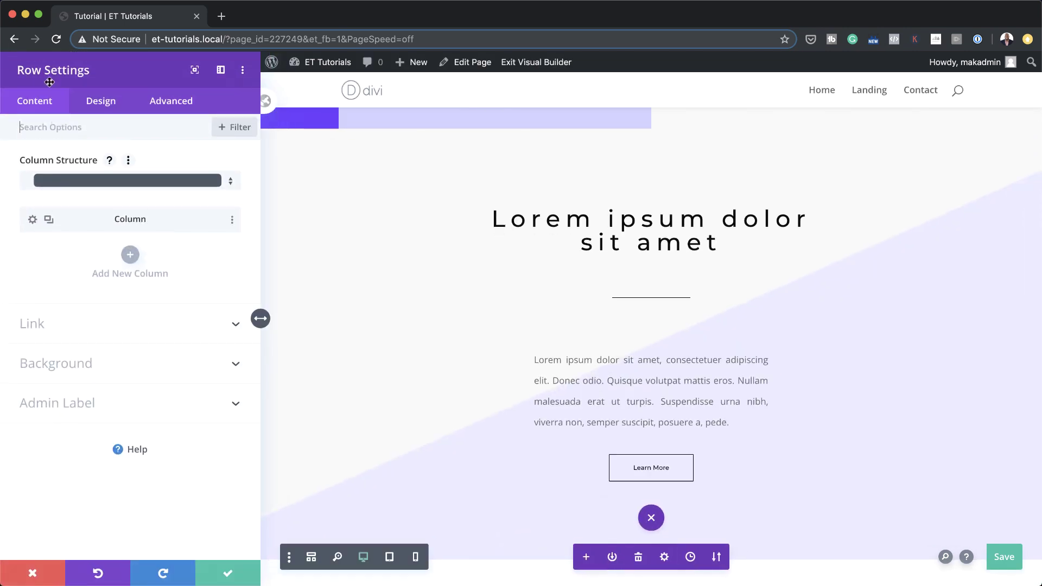
left_click(69, 366)
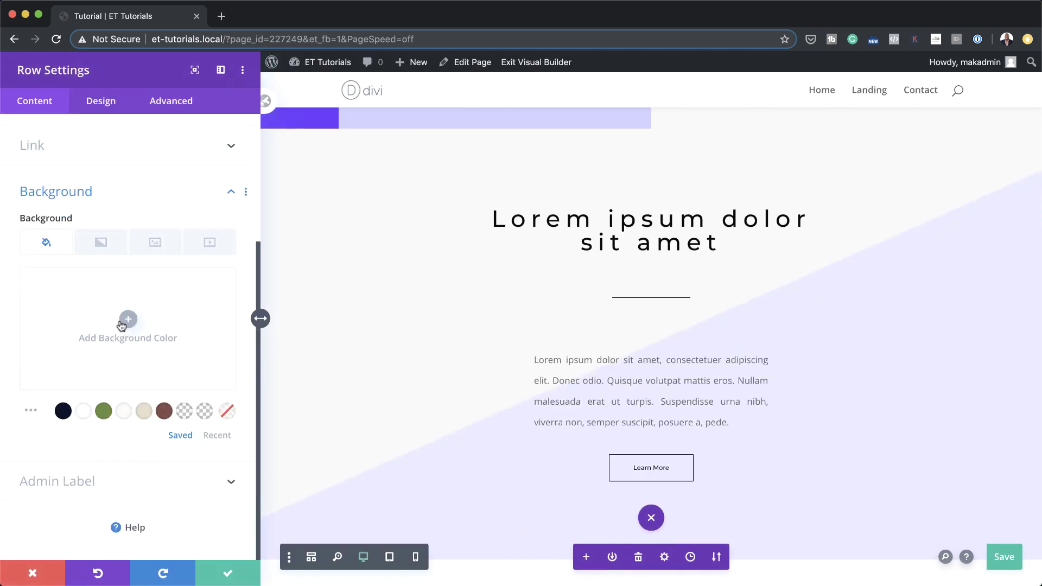
scroll(125, 270, "up", 1)
left_click(101, 286)
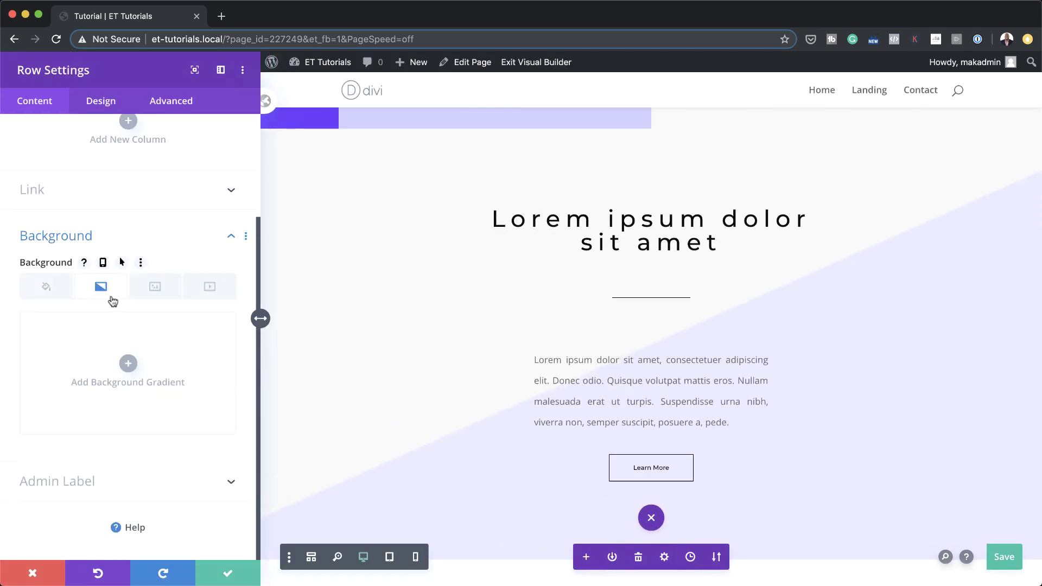
left_click(127, 363)
Try #a932ff at 0.85 opacity as the row gradient's first color
left_click(35, 417)
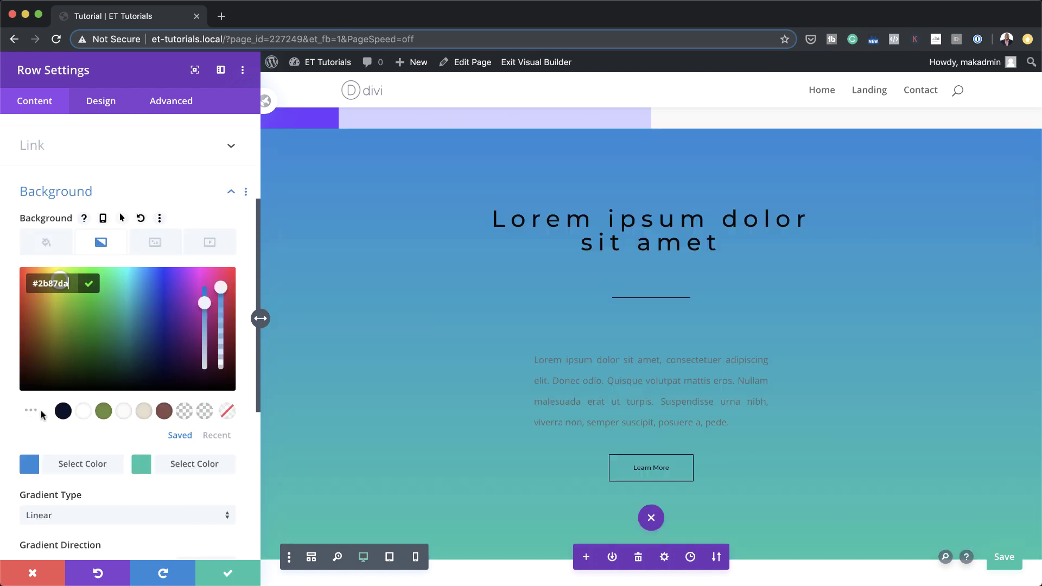
type("#a43ff7")
left_click(141, 465)
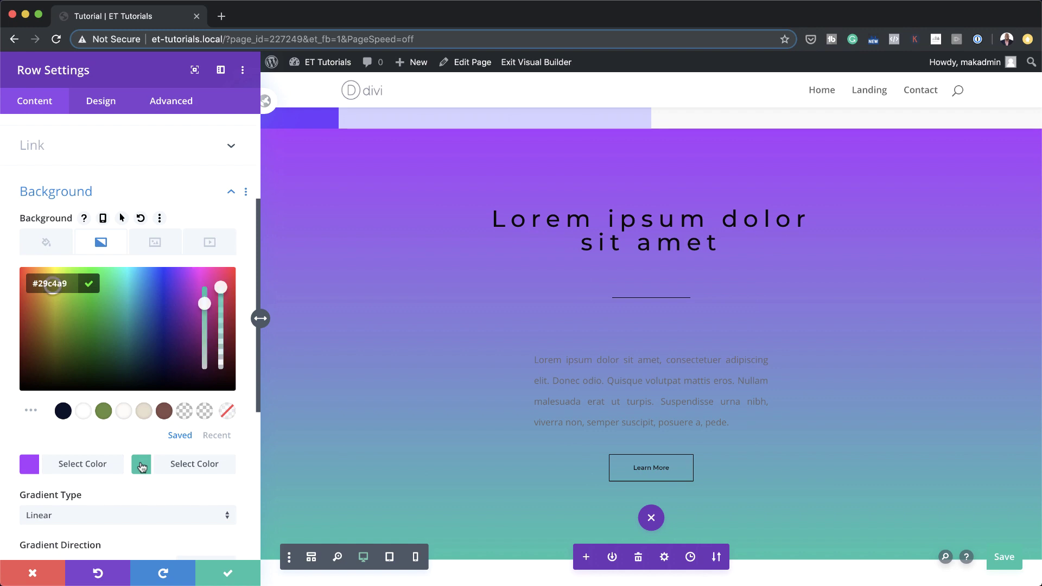
type("#a932ff")
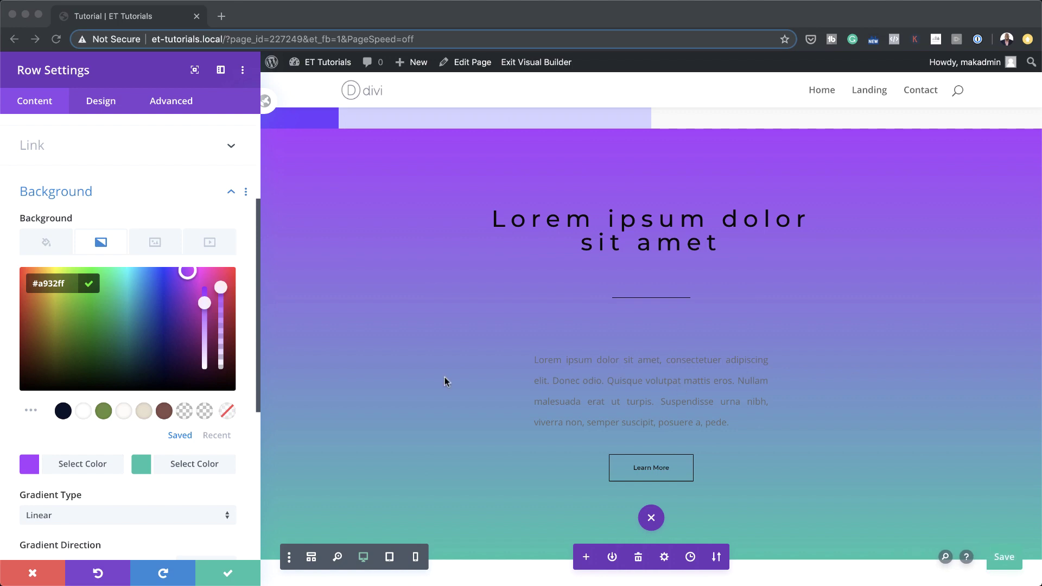
left_click_drag(220, 287, 220, 299)
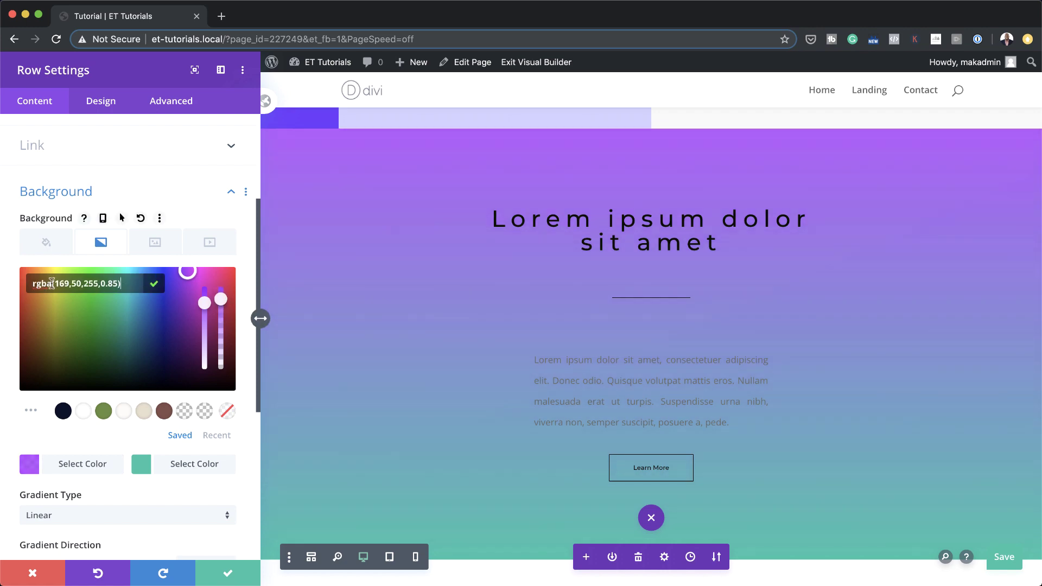
Set the row gradient's first color to rgba(255,255,255,0) and its gradient type to Radial
left_click_drag(56, 283, 118, 283)
type("255,255,255,0")
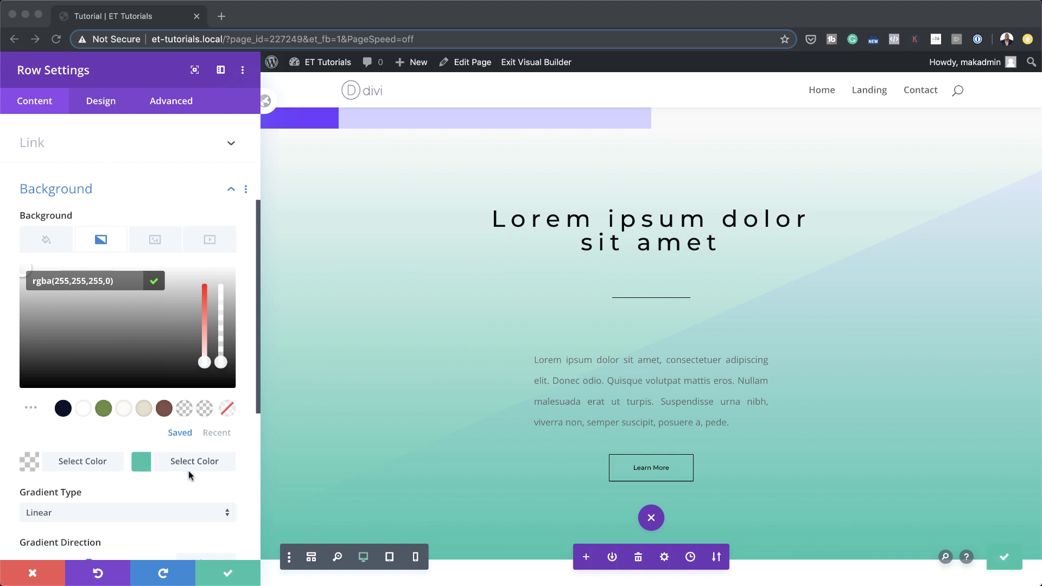
scroll(187, 470, "down", 3)
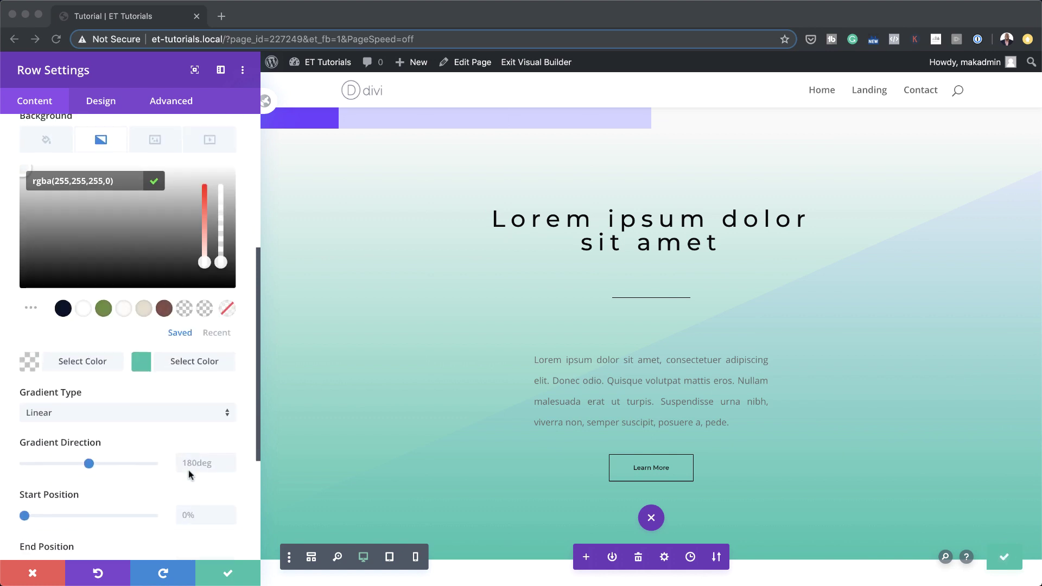
left_click(129, 412)
left_click(129, 413)
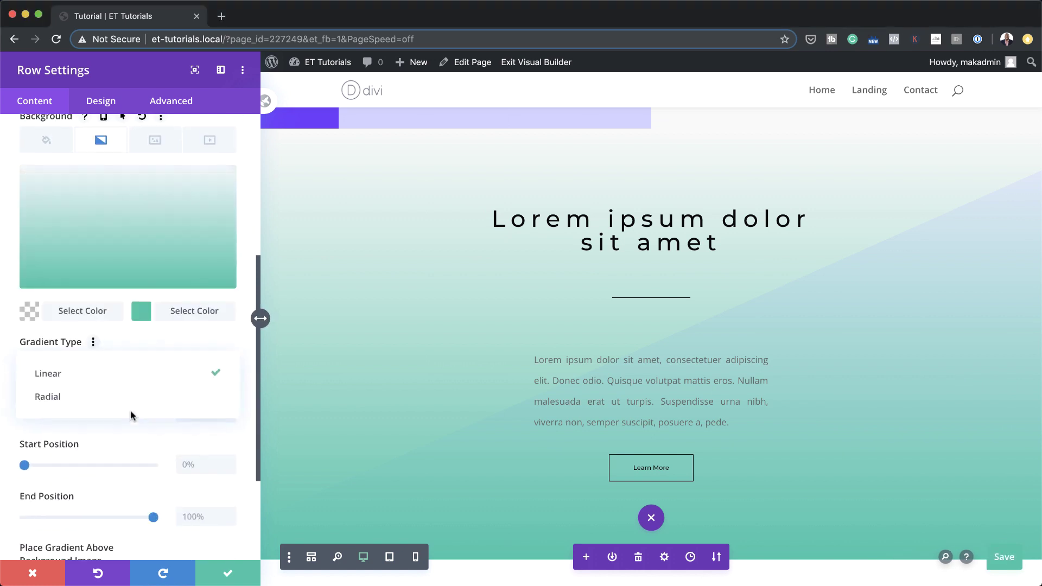
left_click(108, 401)
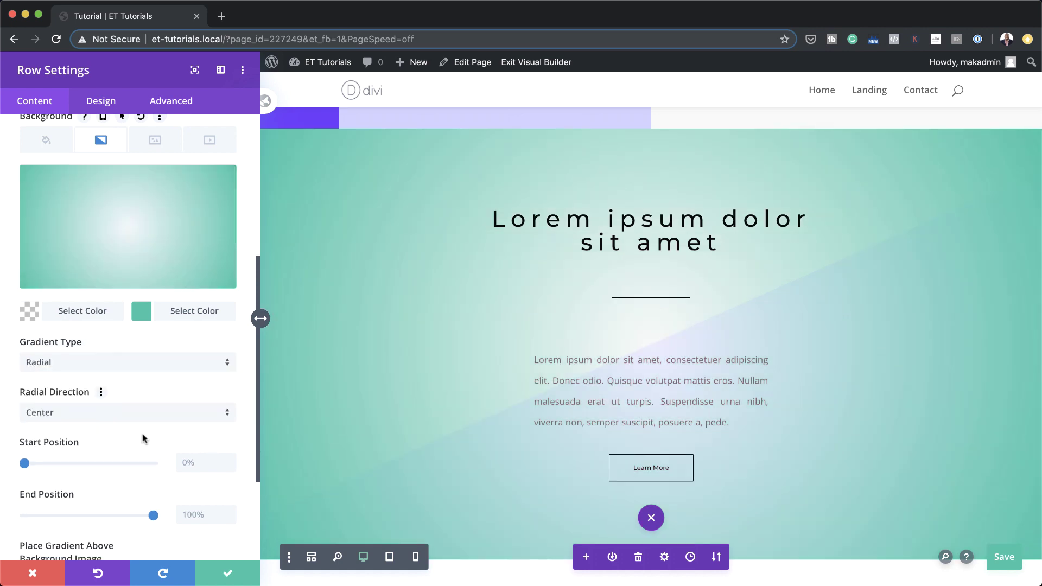
Set the row gradient's radial direction to Bottom Left and its start and end positions to 14%
scroll(143, 436, "down", 2)
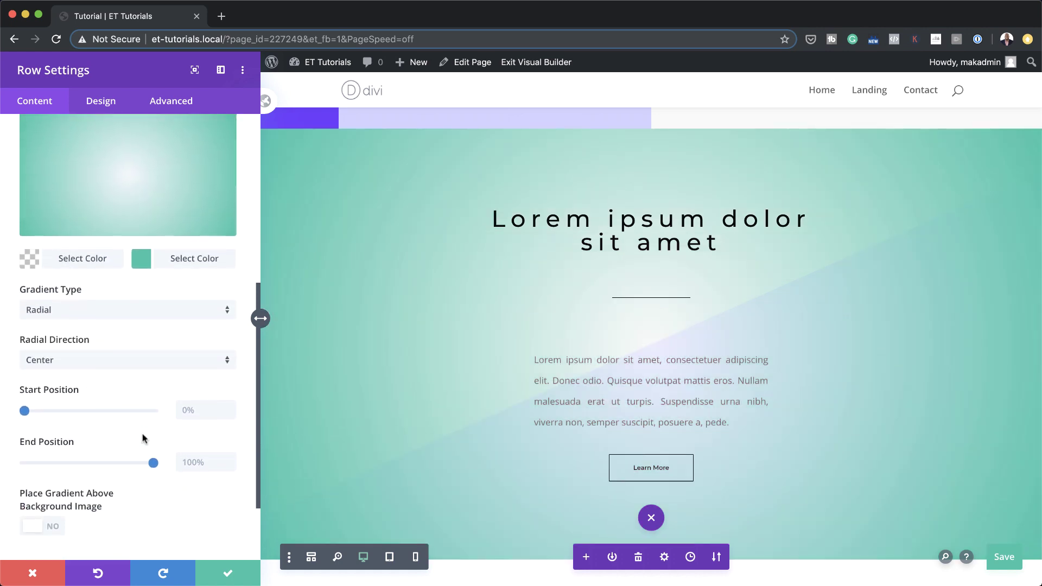
left_click(142, 358)
left_click(162, 477)
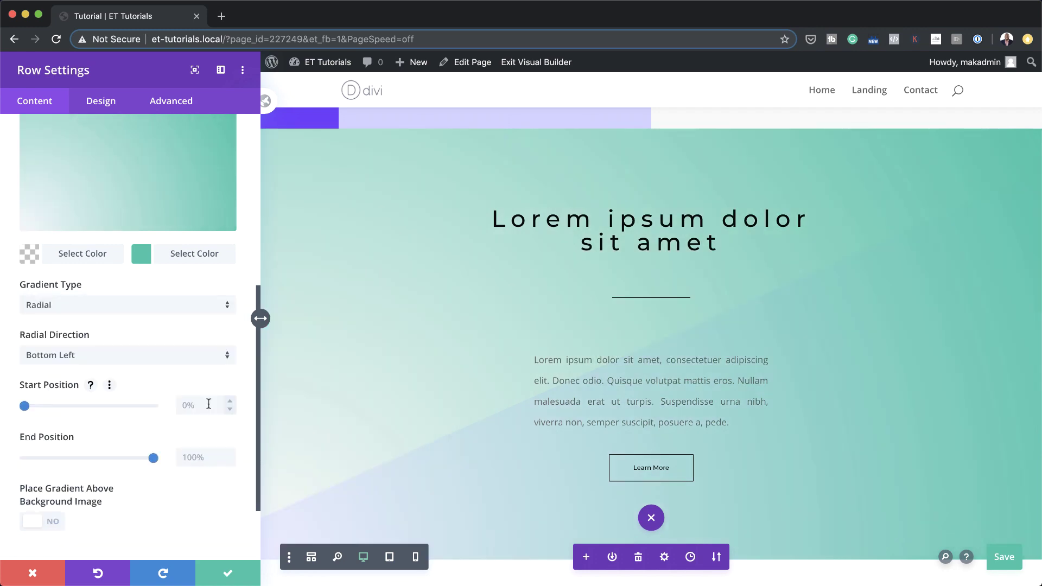
type("14")
left_click(200, 456)
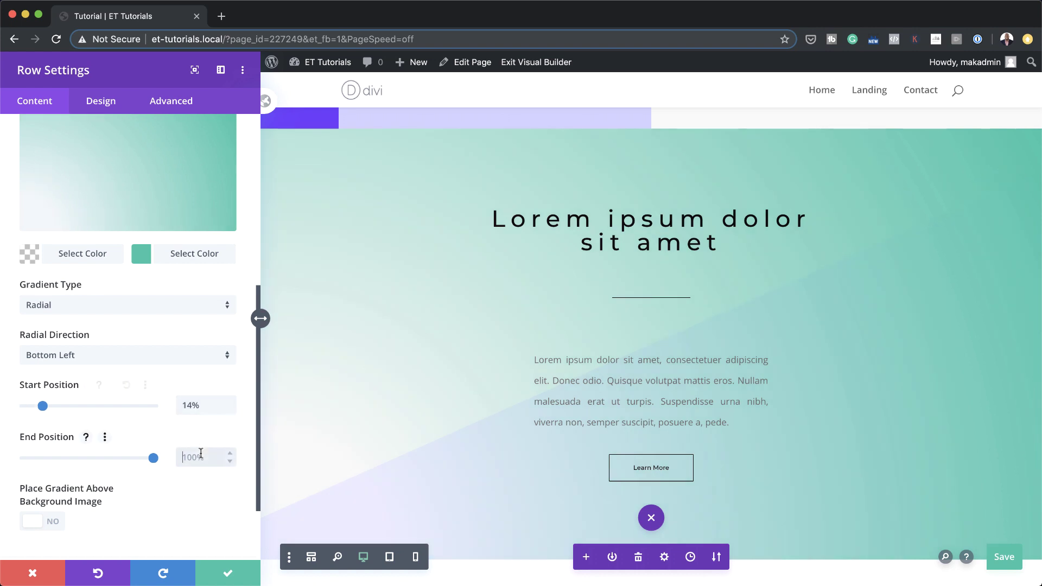
type("14")
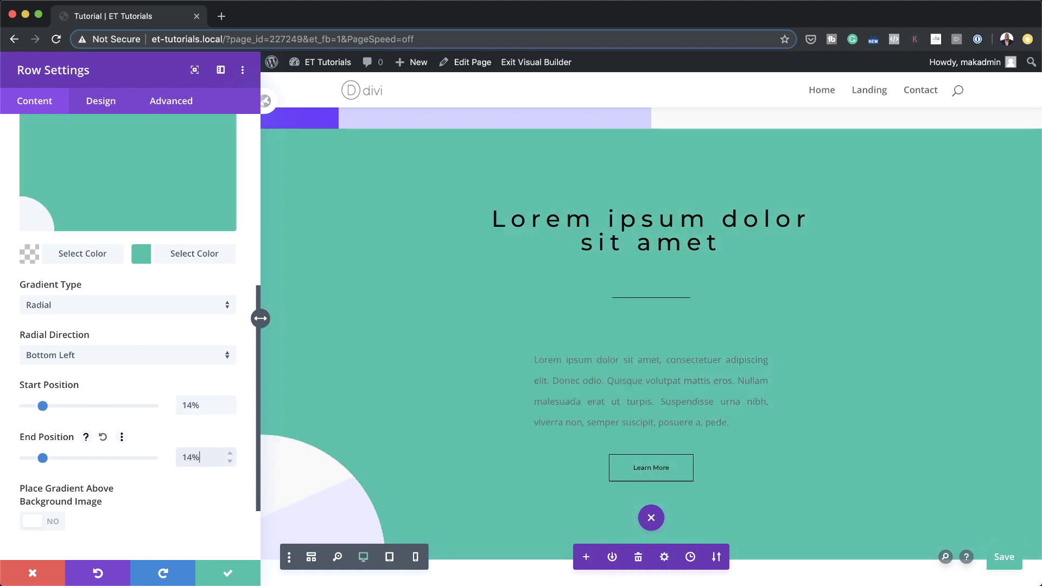
scroll(179, 314, "up", 3)
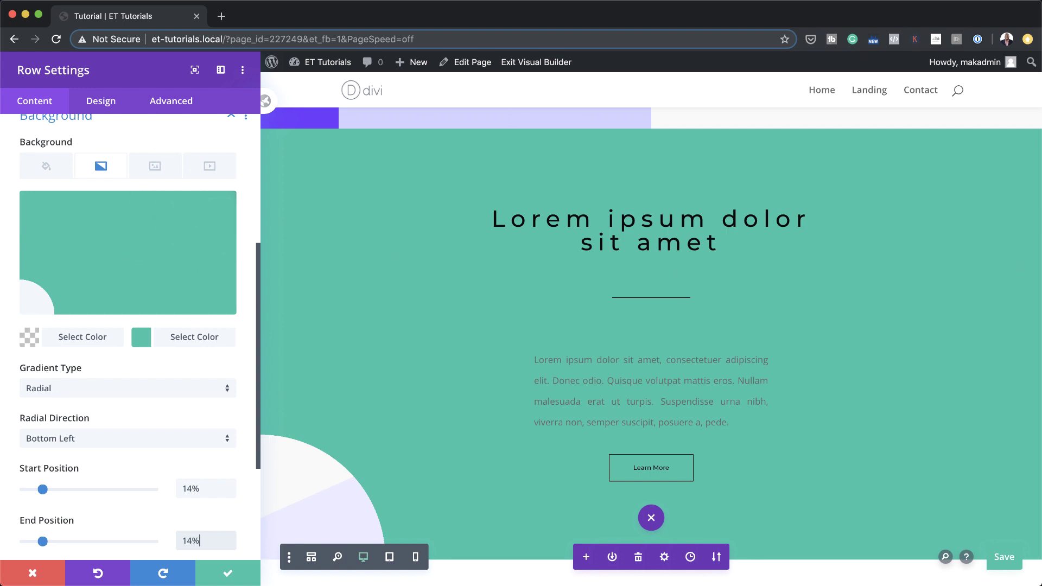
Set the row gradient's second color to rgba(255,255,255,0)
left_click(141, 337)
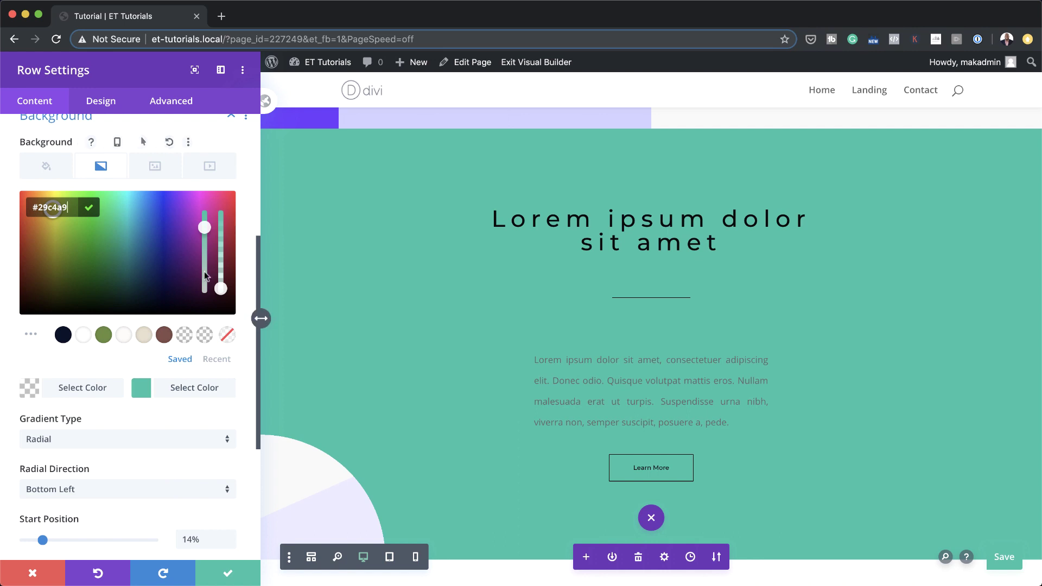
left_click_drag(220, 288, 220, 259)
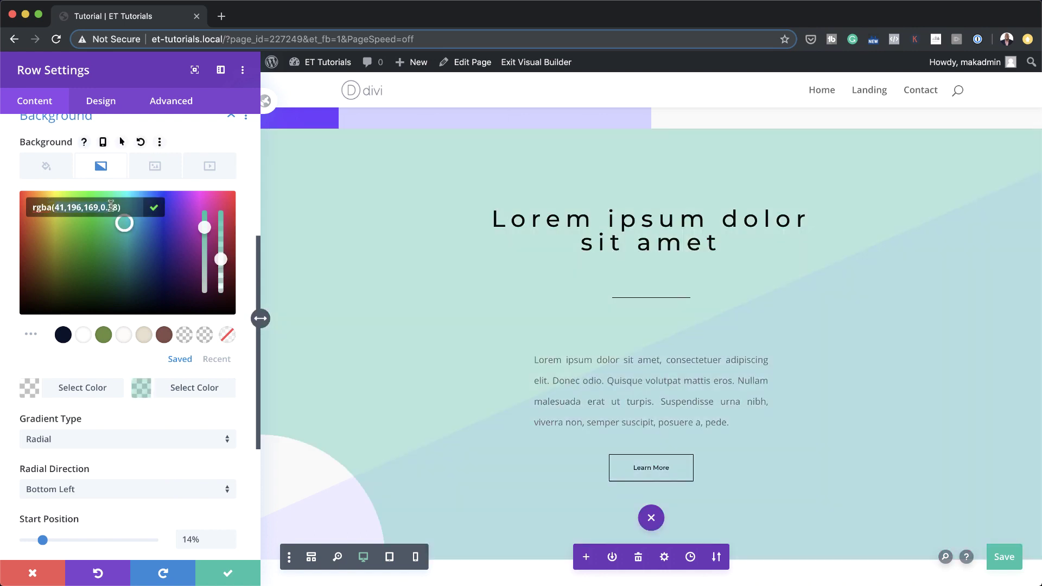
key("ctrl+a")
type("rgba(255,255,255,0)")
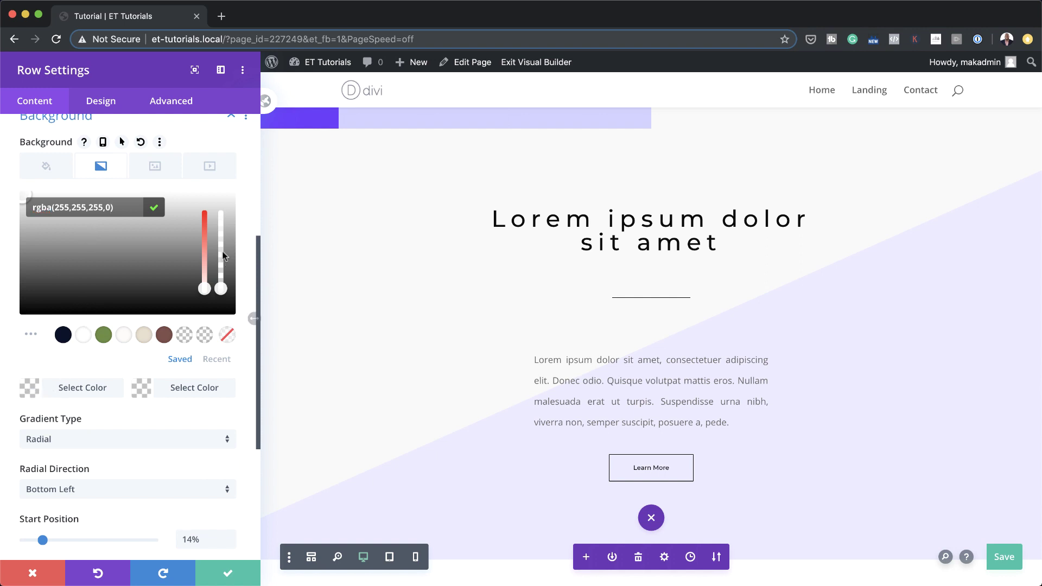
Set the row gradient's first color to fully opaque #a932ff
left_click_drag(221, 286, 221, 211)
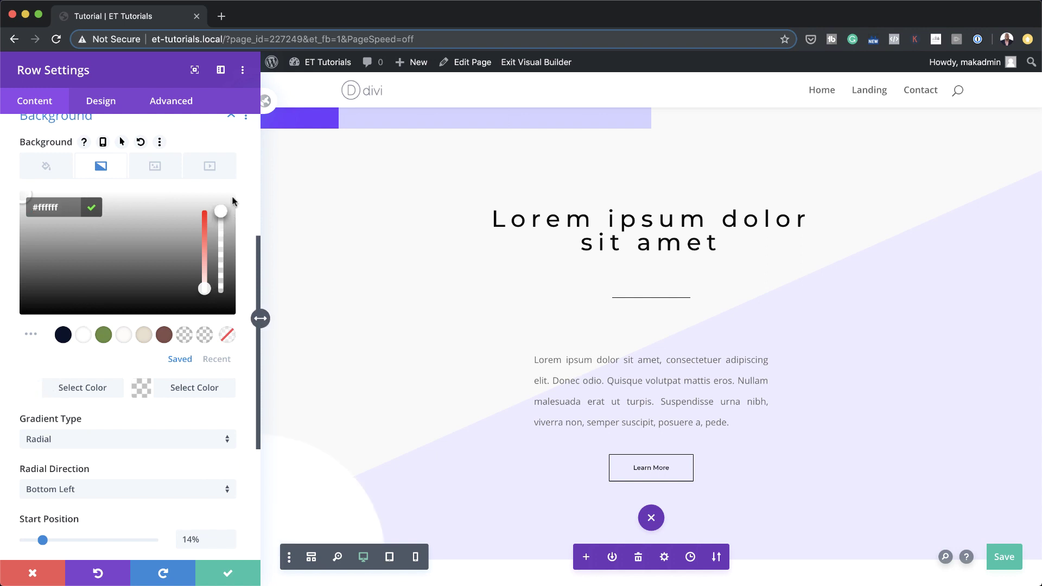
double_click(41, 207)
type("a932ff")
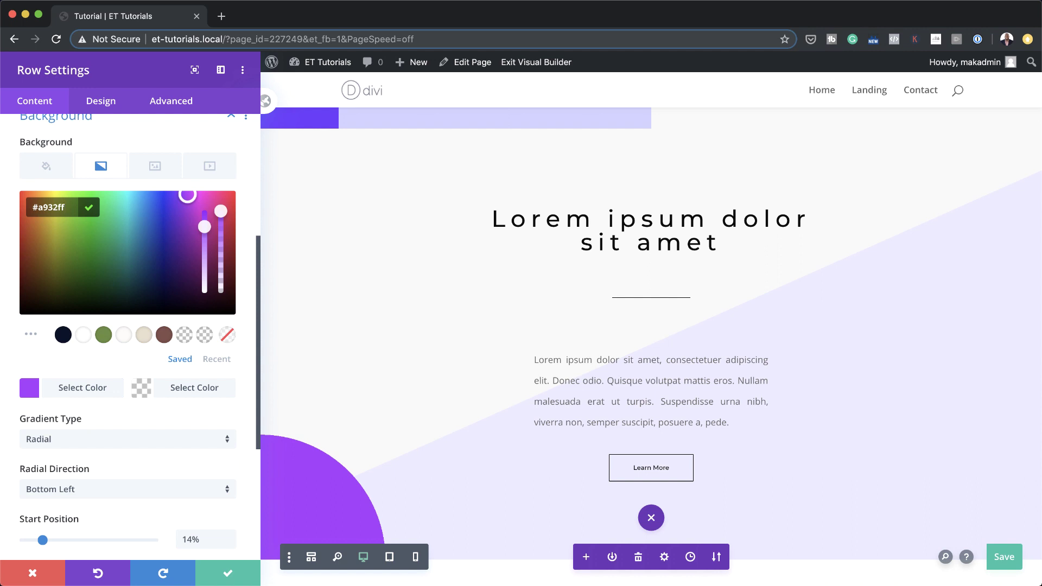
Enable hover options for the row background and set the hover gradient's first color to #ff324a
scroll(134, 168, "up", 2)
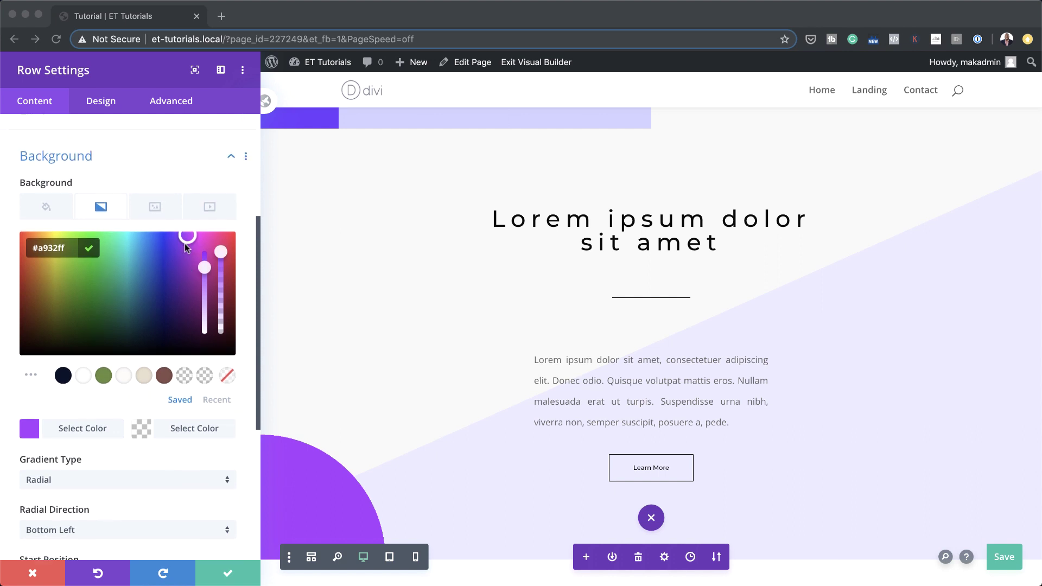
left_click(112, 179)
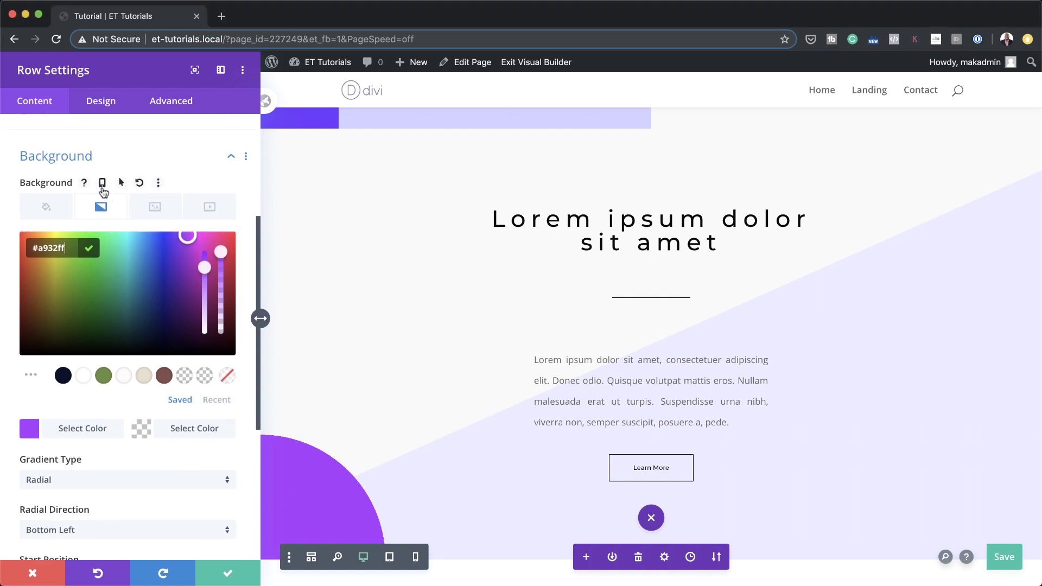
left_click(120, 183)
left_click(199, 212)
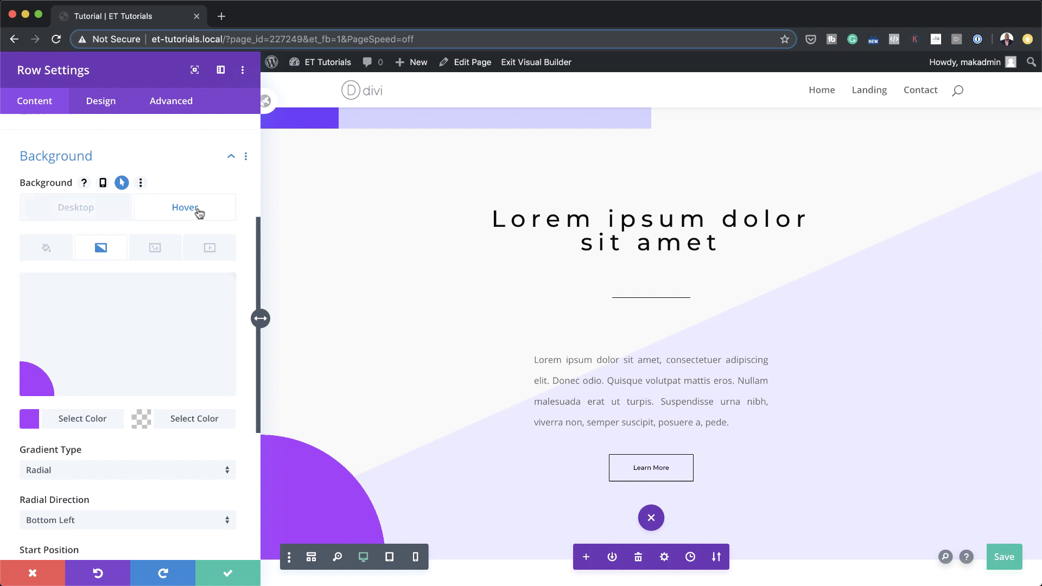
left_click(30, 419)
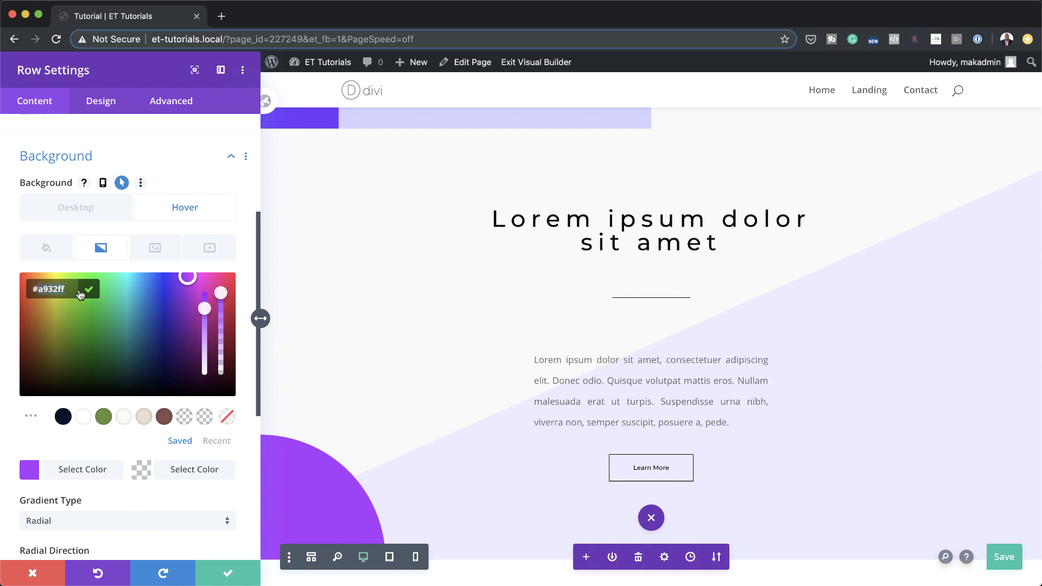
type("#ff324a")
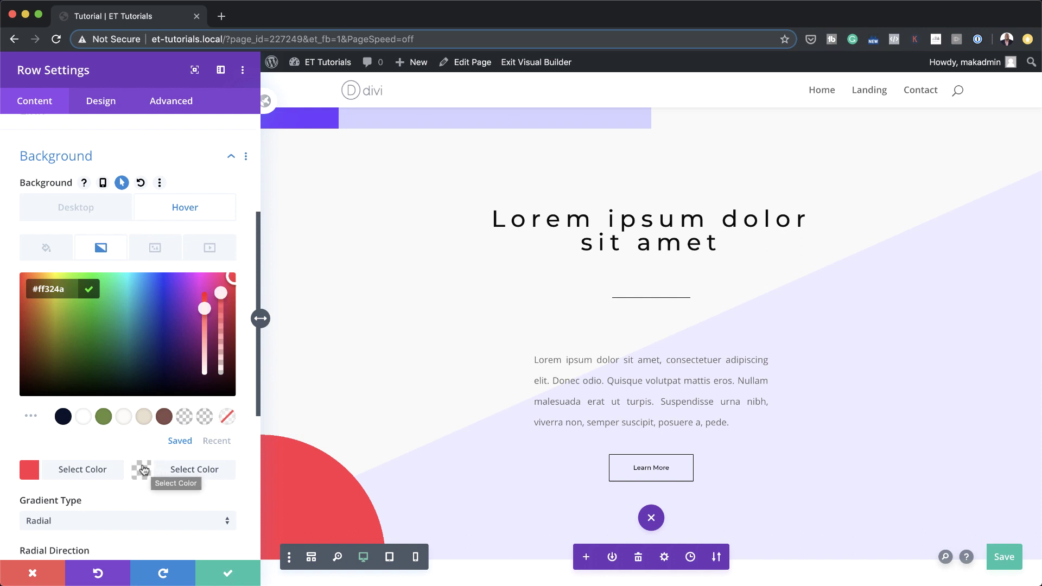
Set the row's hover gradient radial direction to Top Left and save the row settings
scroll(181, 477, "down", 2)
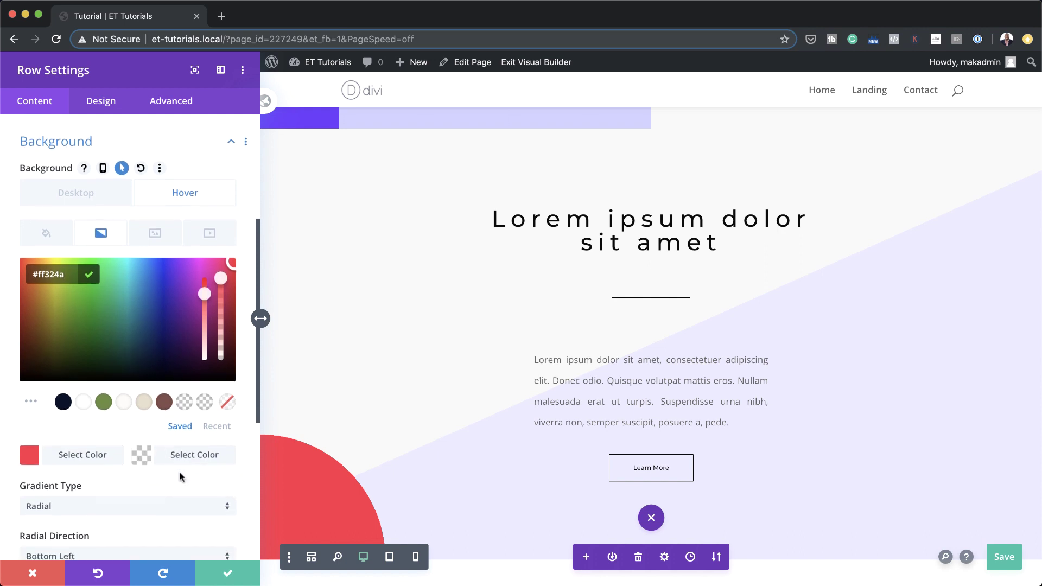
scroll(181, 476, "down", 2)
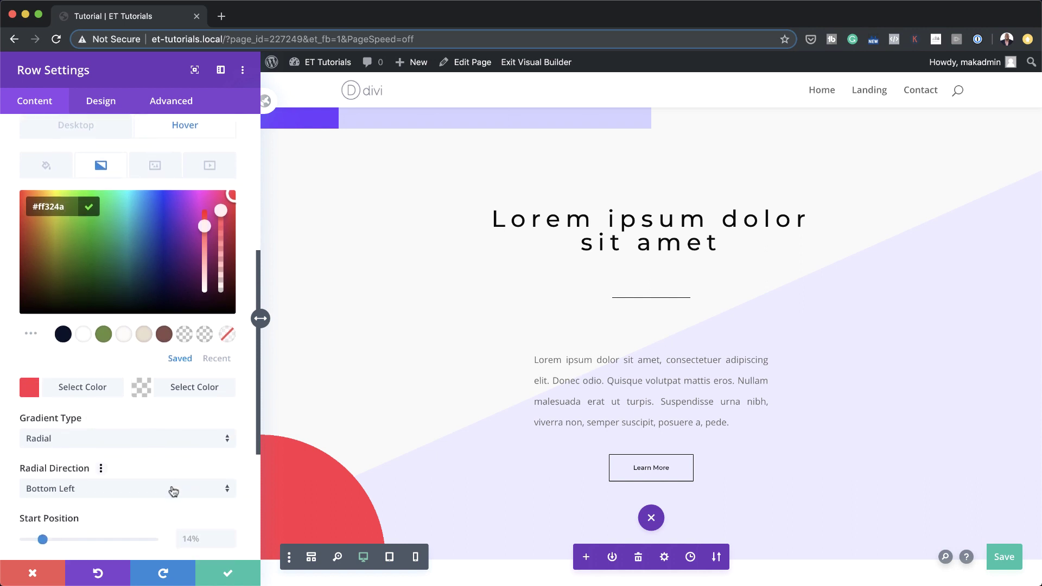
left_click(172, 494)
left_click(163, 345)
scroll(195, 414, "down", 1)
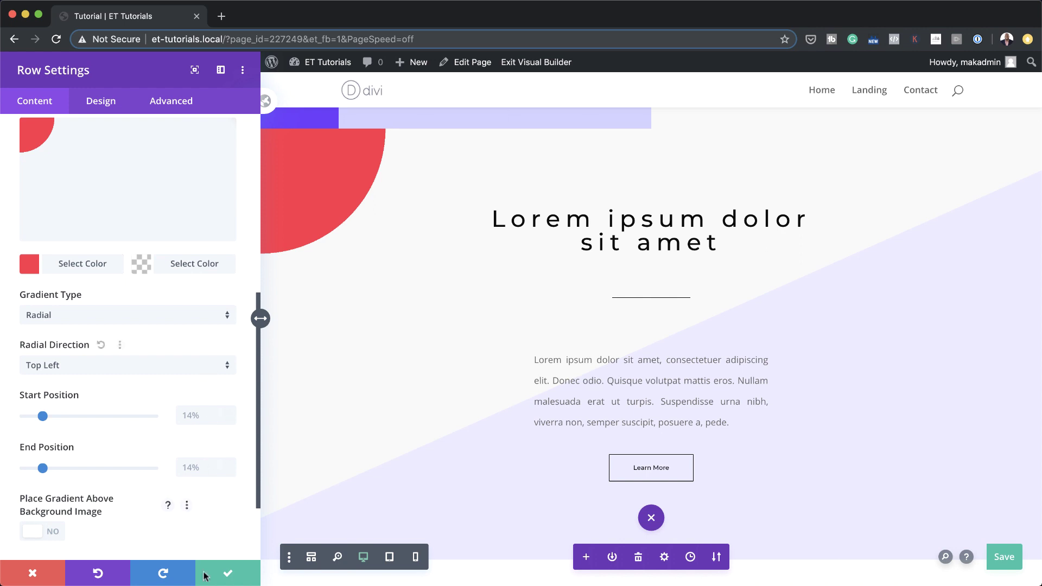
left_click(230, 575)
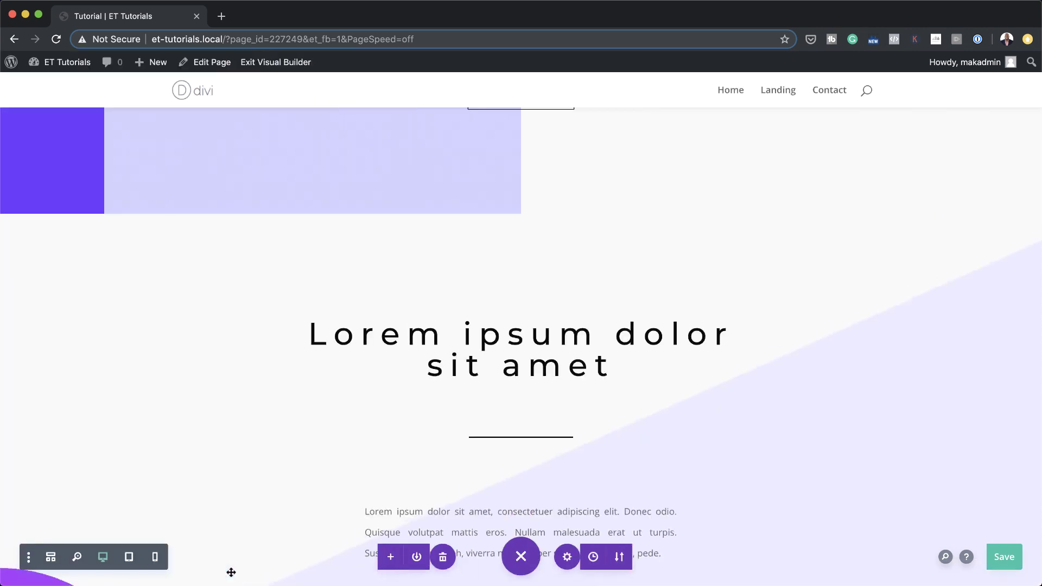
Open the settings of the column in the second hero section's row and add a background gradient to it
left_click(31, 229)
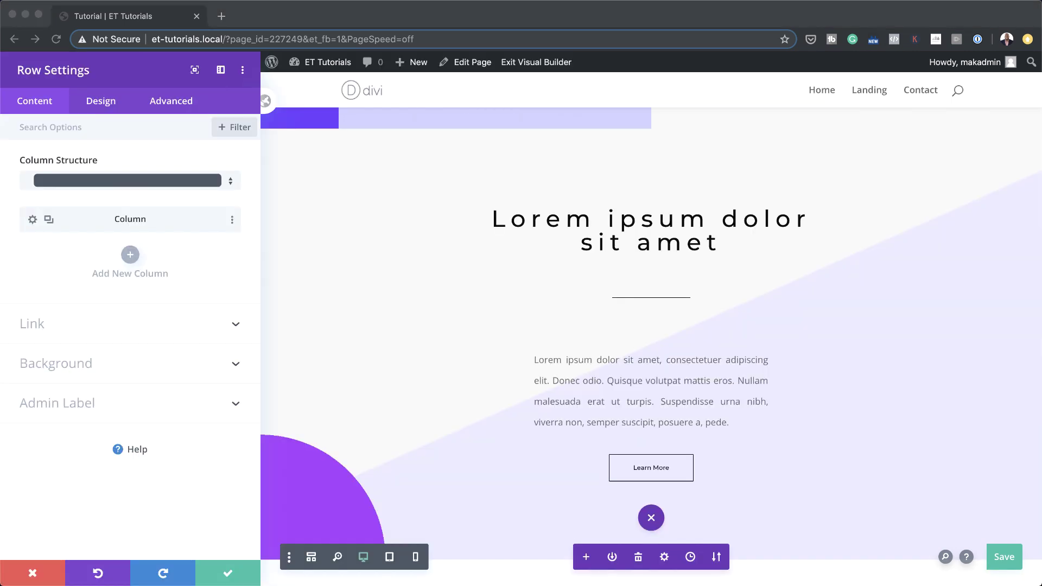
left_click(33, 221)
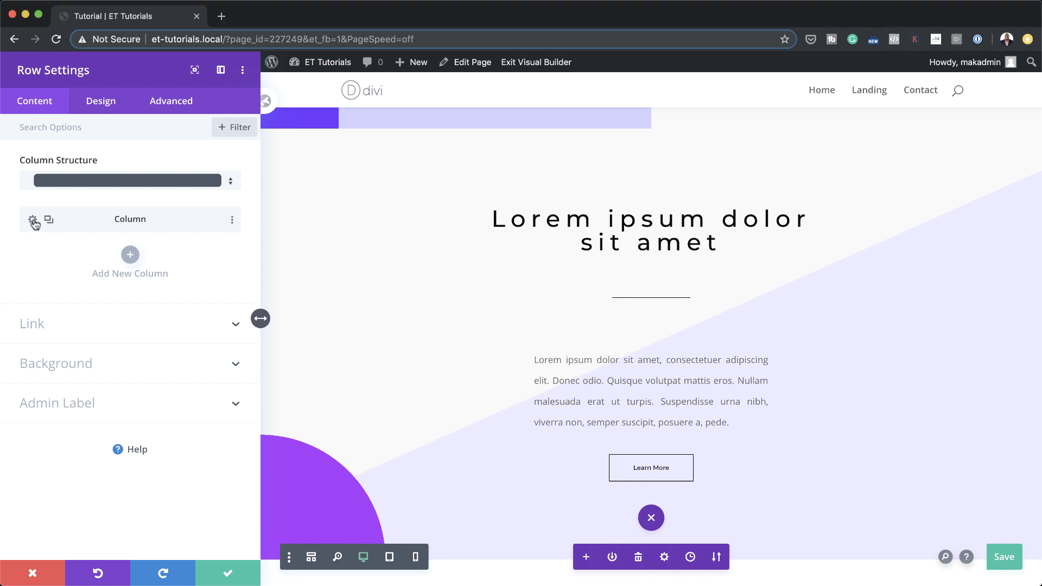
left_click(33, 220)
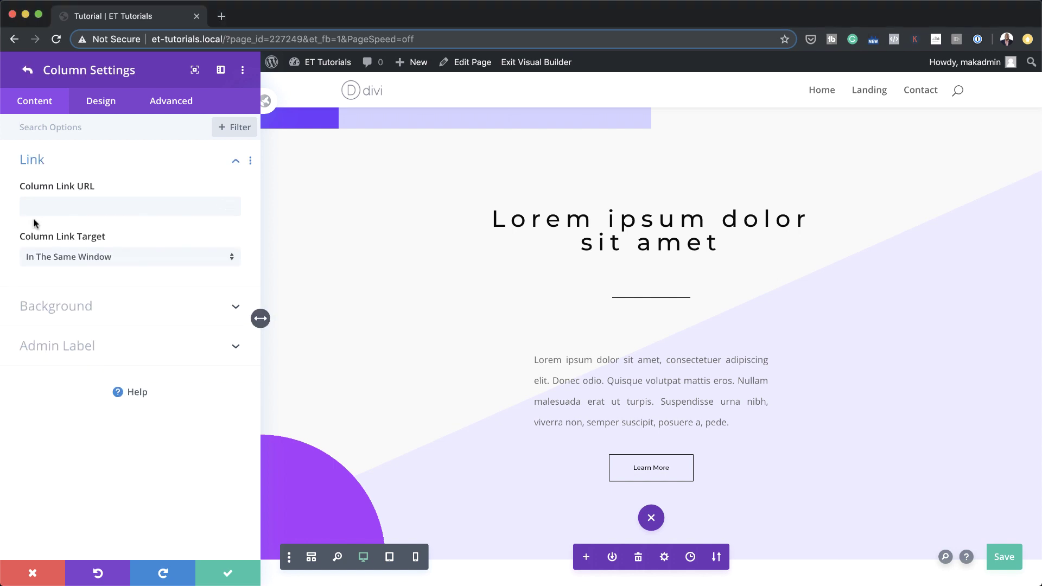
left_click(70, 308)
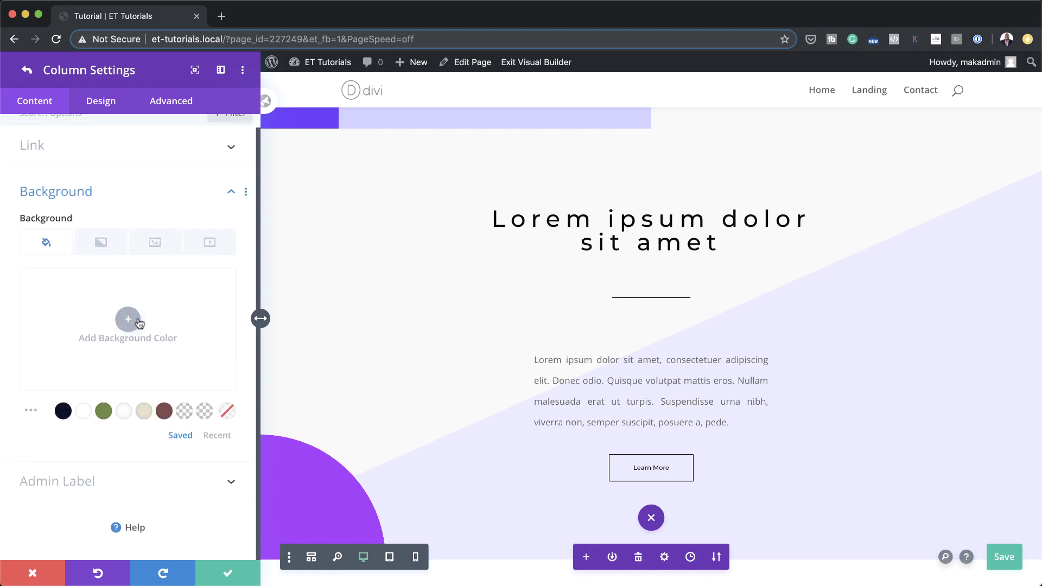
left_click(103, 249)
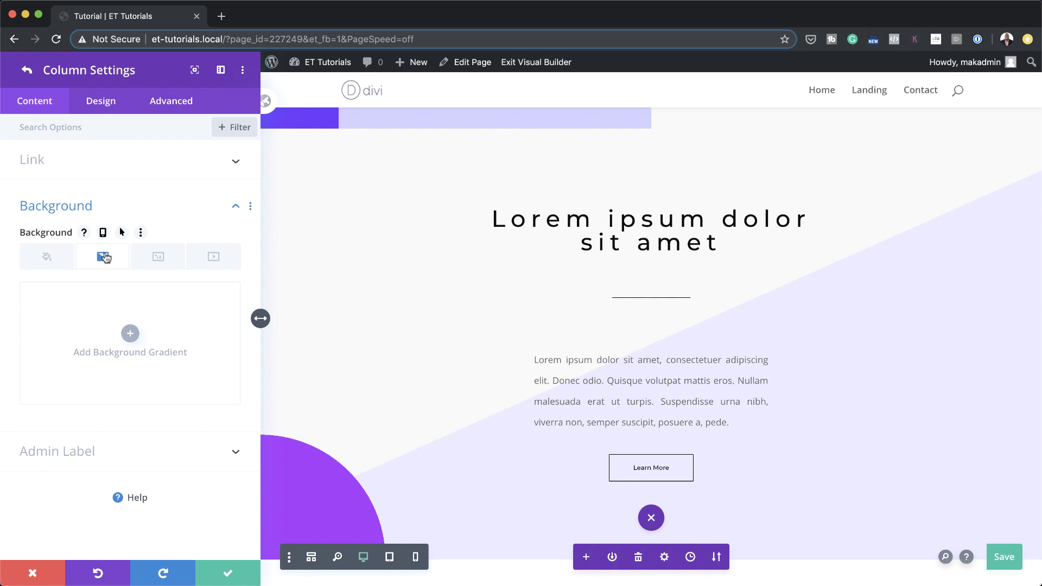
left_click(138, 336)
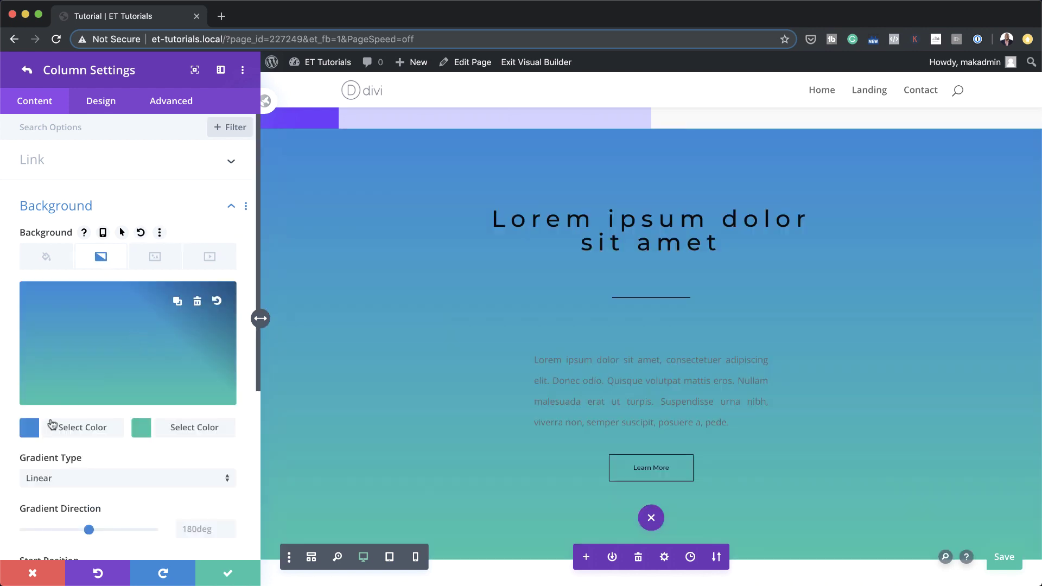
Set the column gradient's first color to purple and its second color to rgba(0,0,0,0)
left_click(31, 431)
left_click(186, 283)
left_click(141, 478)
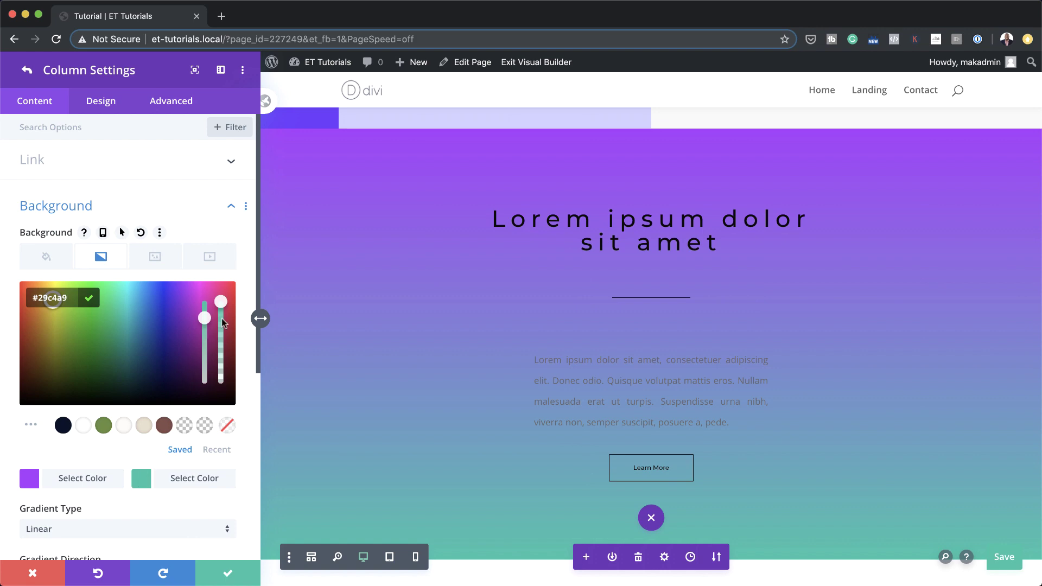
left_click_drag(224, 321, 226, 415)
left_click_drag(201, 319, 200, 410)
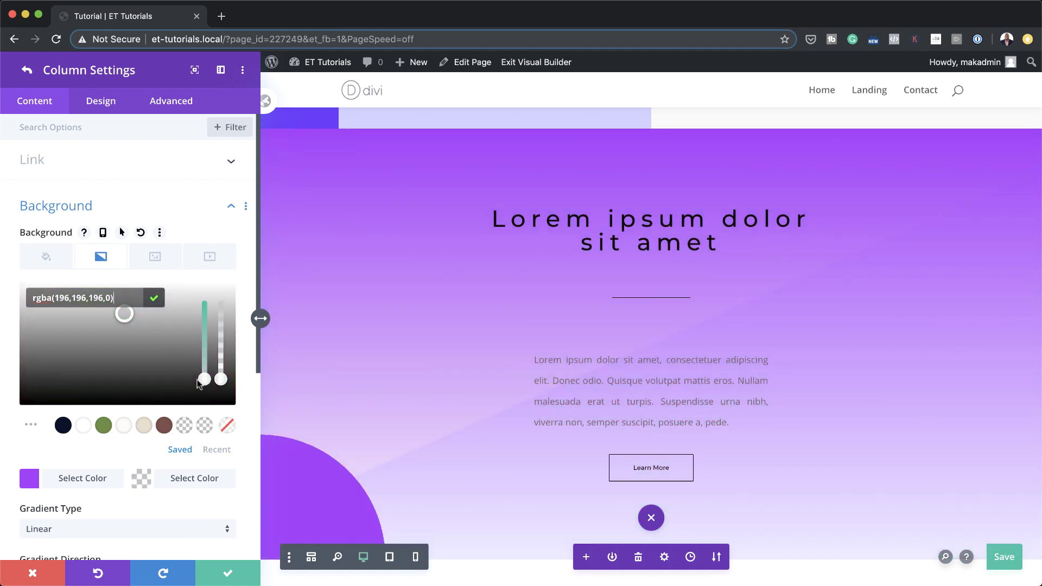
left_click_drag(72, 373, 23, 401)
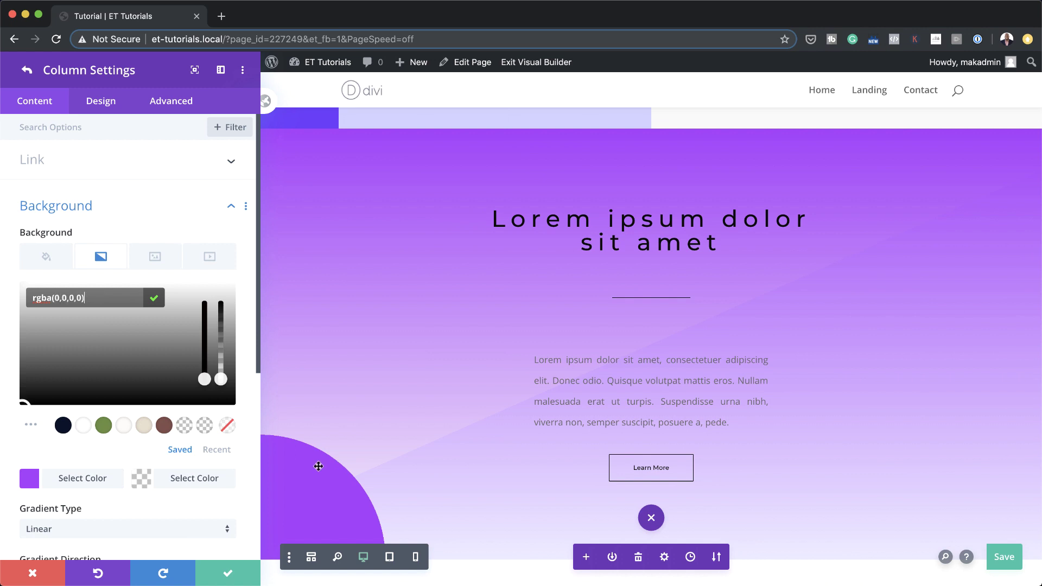
Set the column gradient's type to Radial and its radial direction to Top Right
scroll(237, 487, "down", 4)
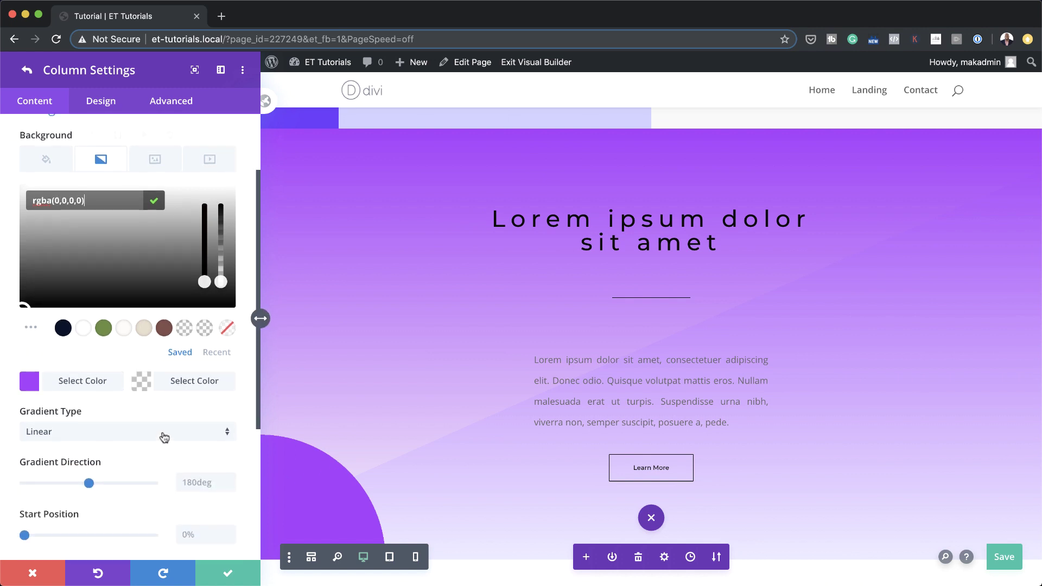
left_click(166, 434)
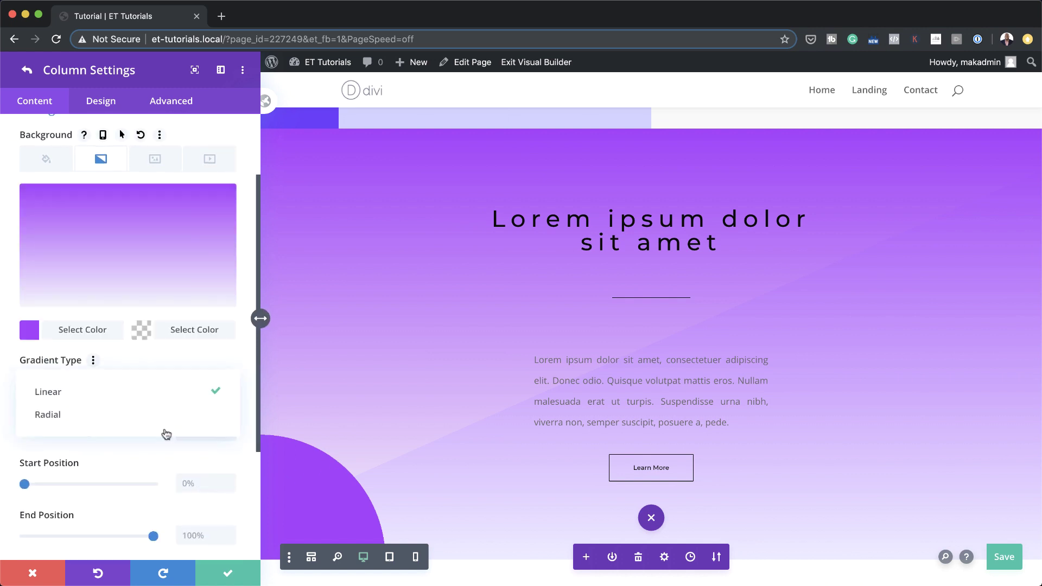
left_click(161, 416)
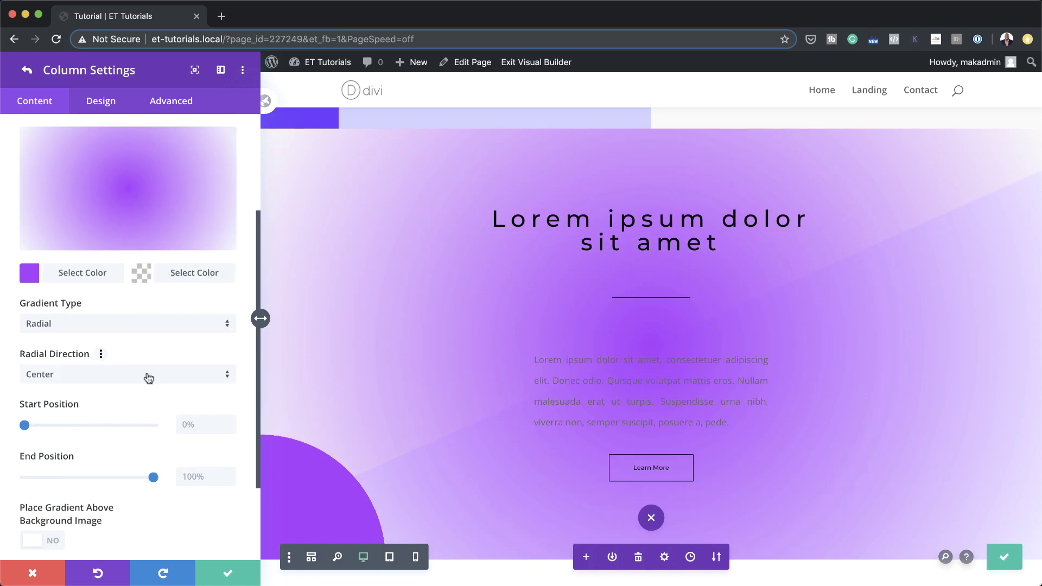
left_click(147, 377)
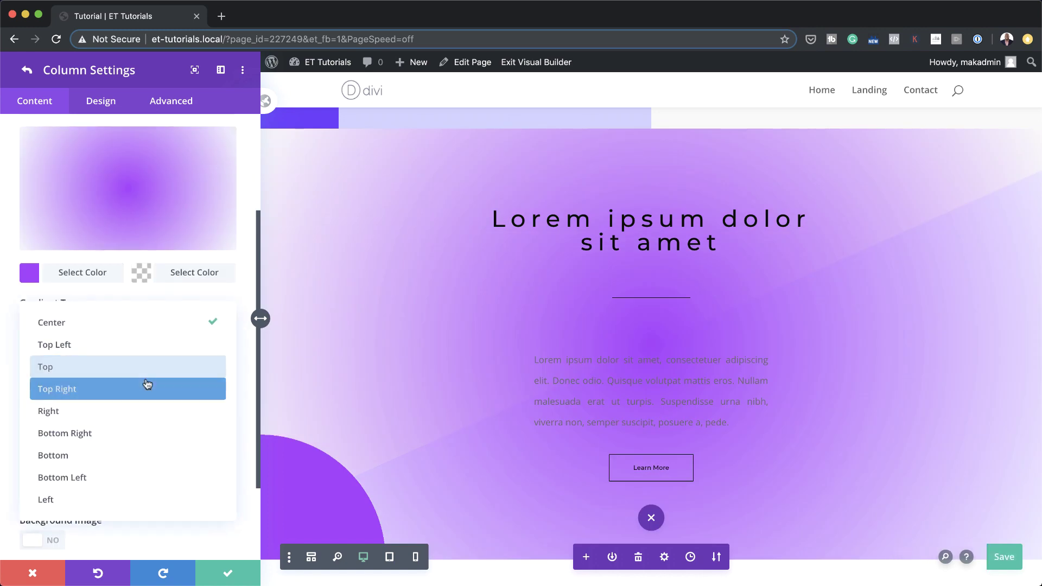
left_click(145, 387)
Set the column gradient's start and end positions to 14%
scroll(135, 426, "down", 1)
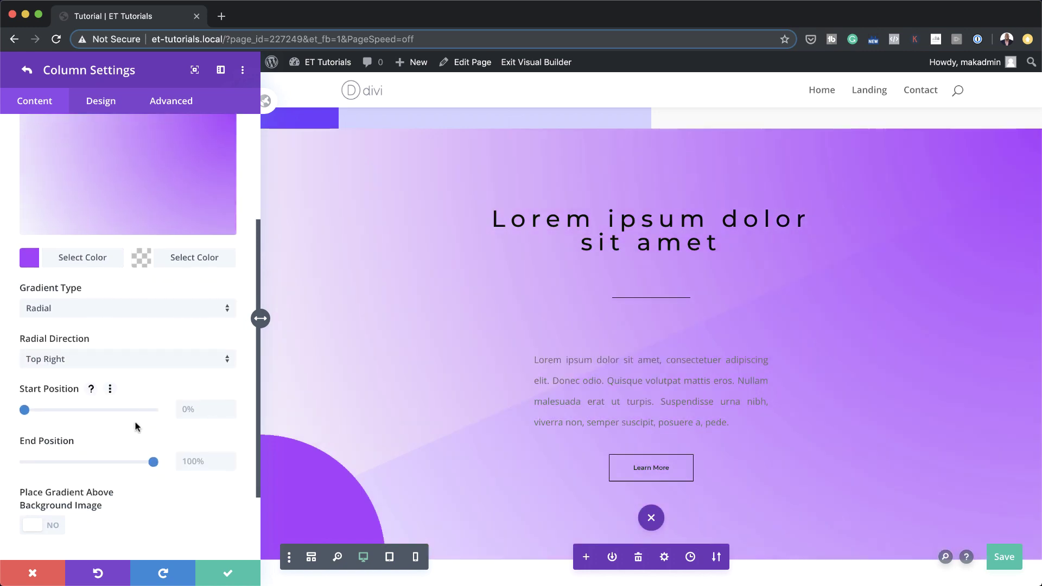
left_click(202, 409)
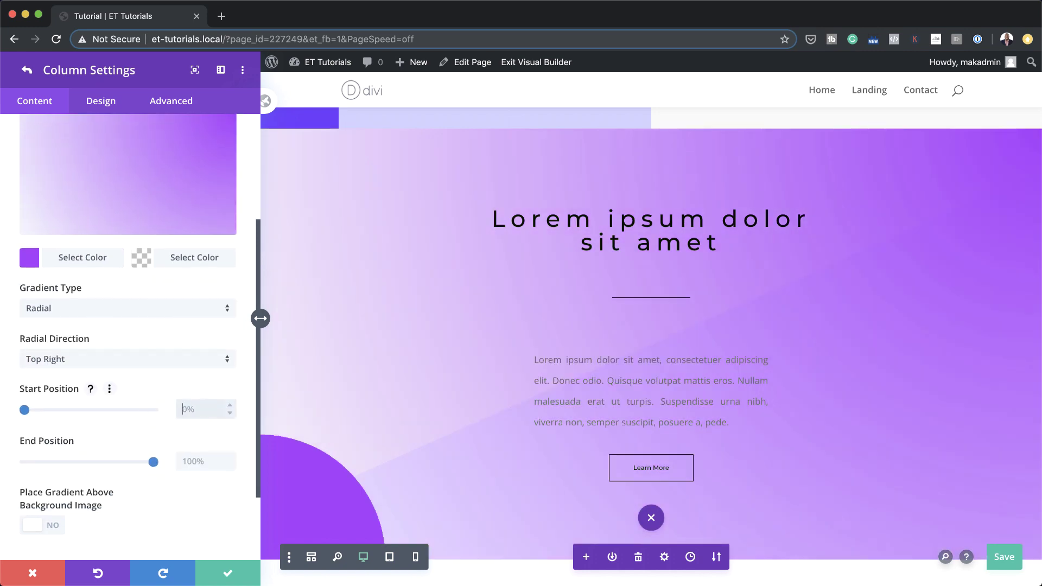
type("14")
left_click(198, 461)
key("BackSpace")
key("BackSpace")
key("BackSpace")
key("BackSpace")
type("14")
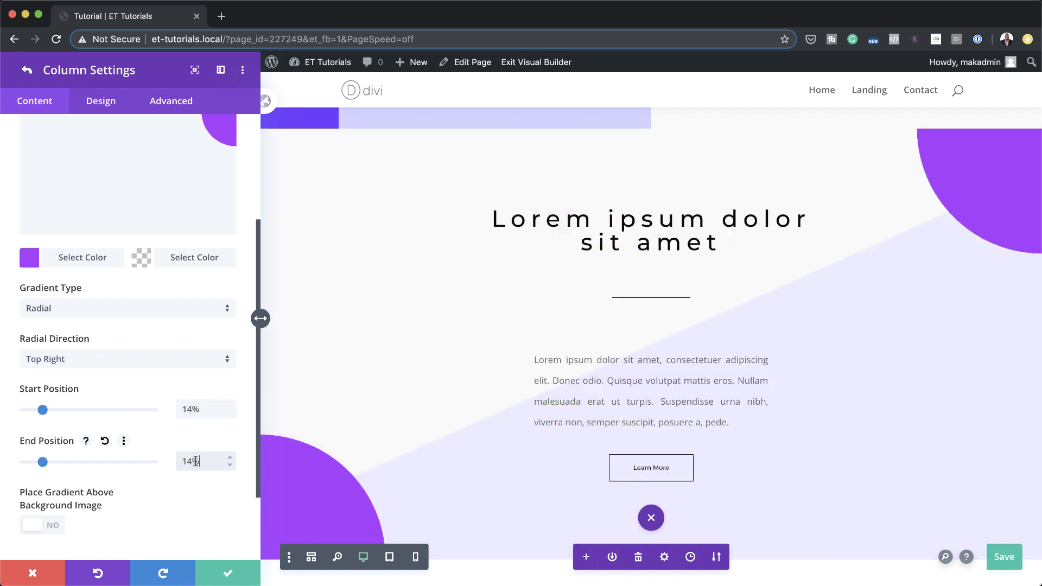
Enable hover options for the column background and set the hover gradient's first color to #ff324a
scroll(216, 179, "up", 6)
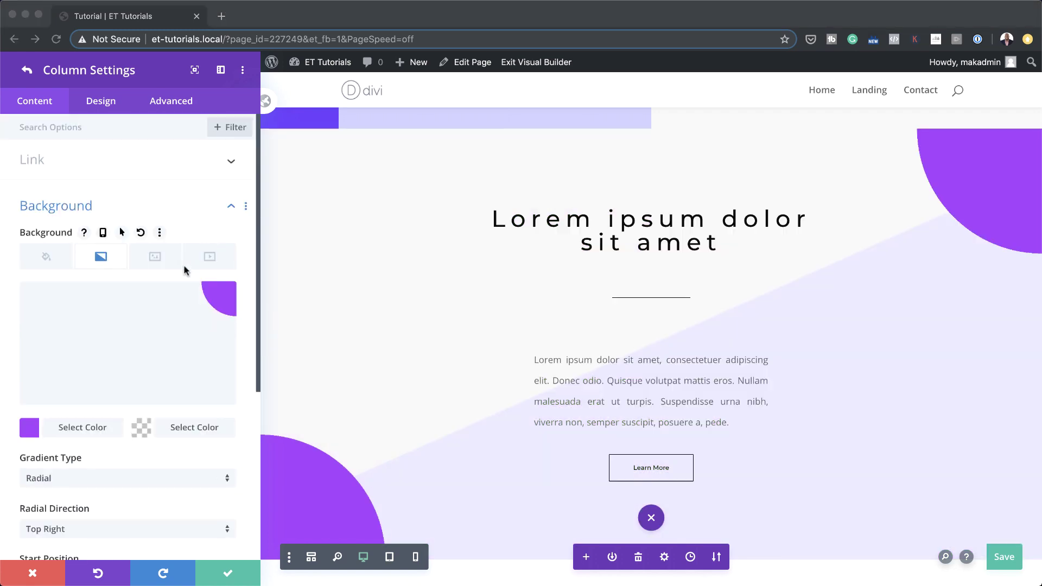
left_click(123, 235)
left_click(122, 234)
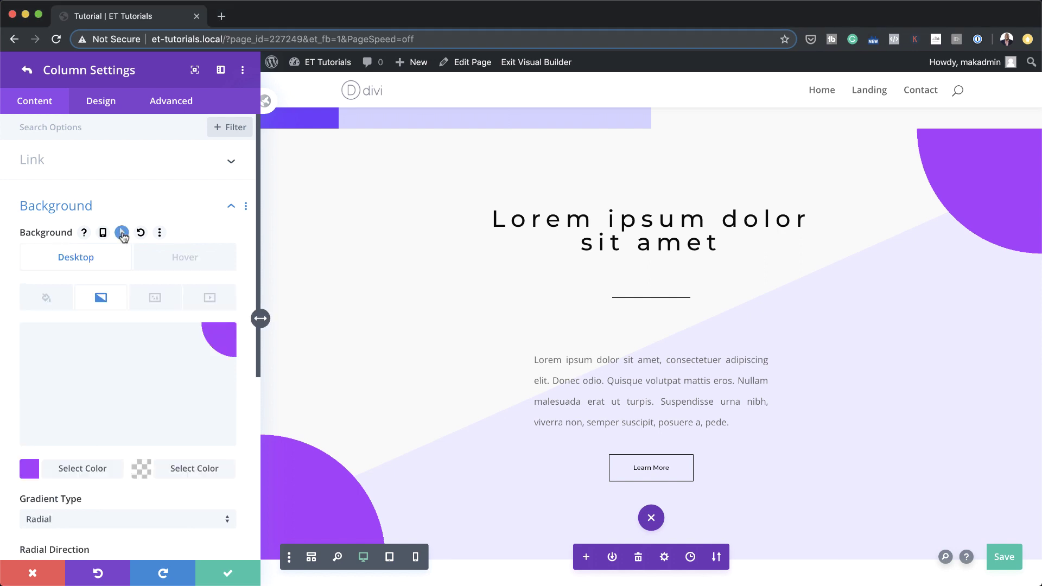
left_click(182, 261)
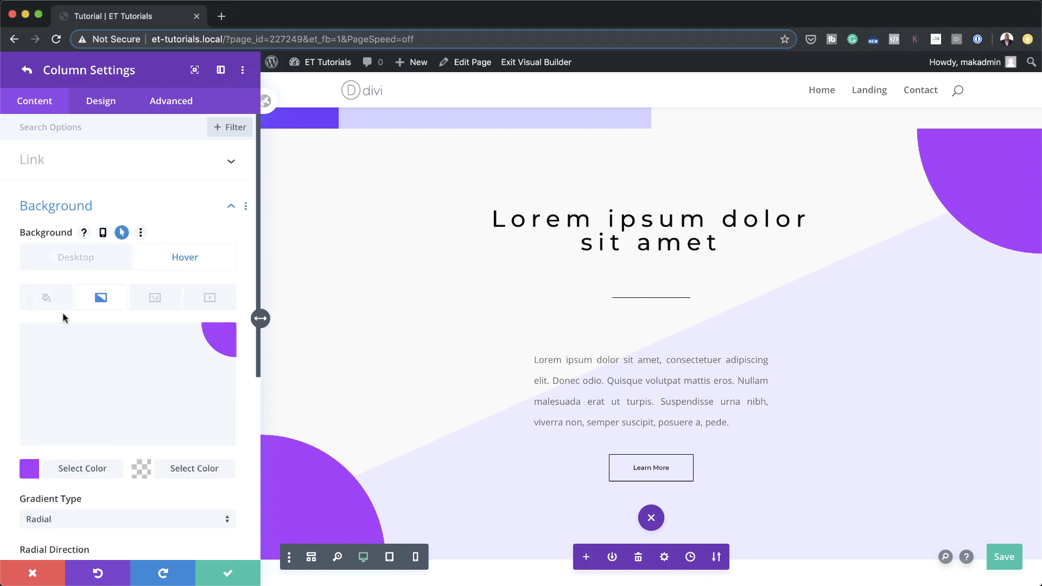
left_click(28, 473)
triple_click(38, 337)
type("#ff324a")
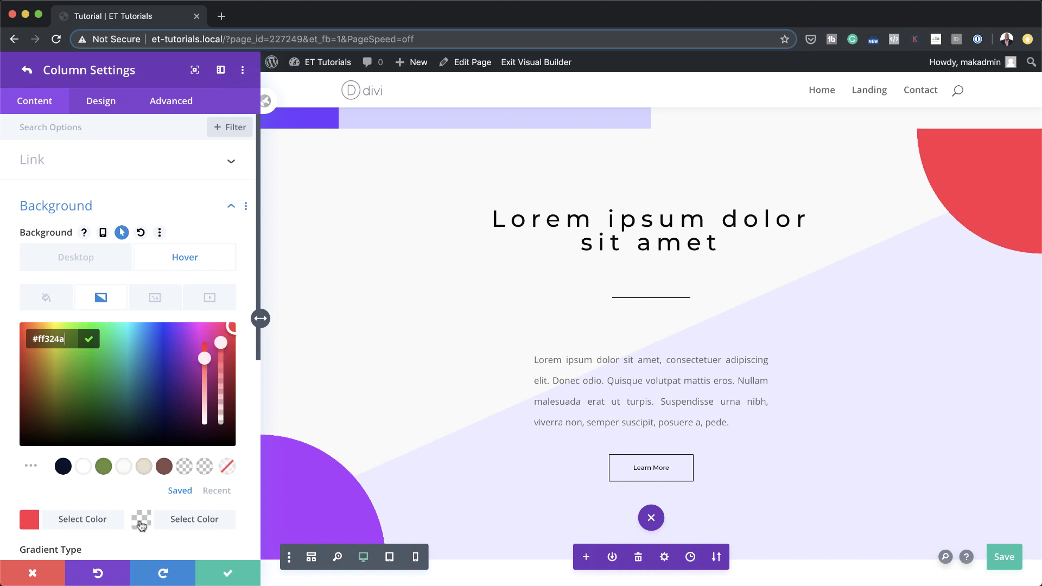
scroll(130, 482, "down", 1)
scroll(130, 486, "down", 3)
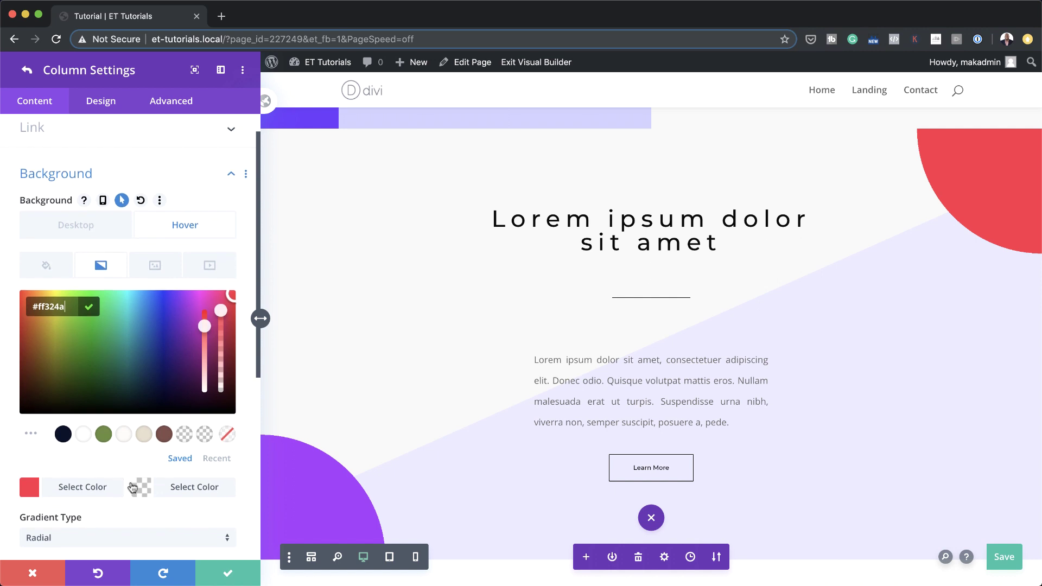
Set the column hover gradient's radial direction to Bottom Right and save the column and row settings
scroll(132, 486, "down", 2)
scroll(130, 482, "down", 2)
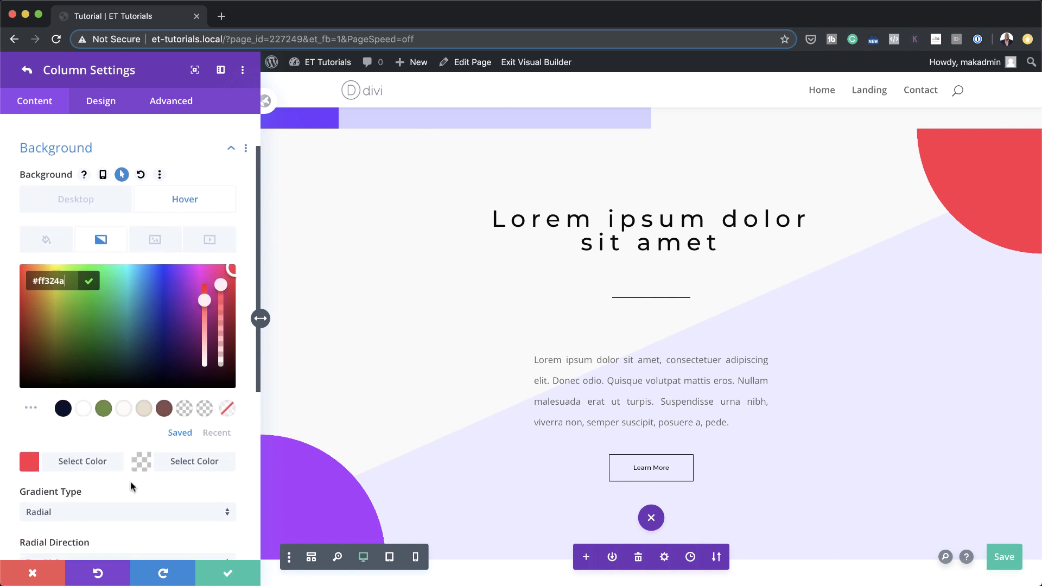
scroll(130, 481, "down", 5)
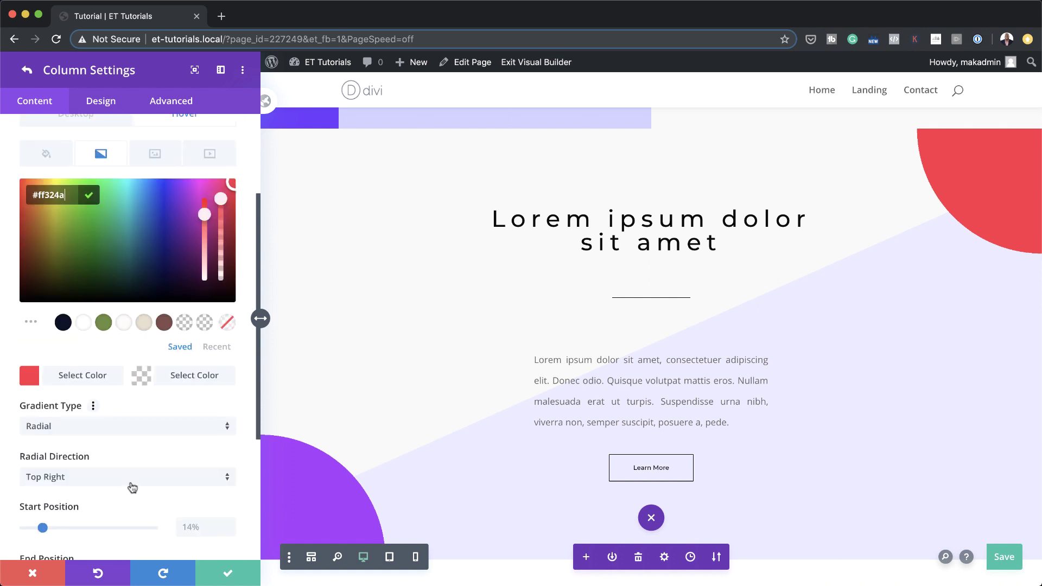
left_click(132, 482)
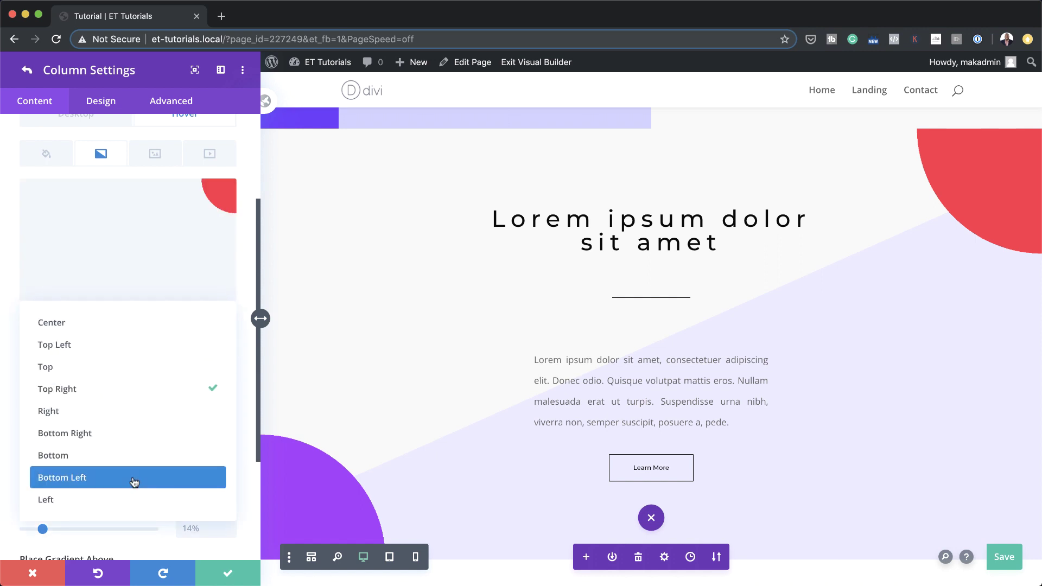
left_click(128, 434)
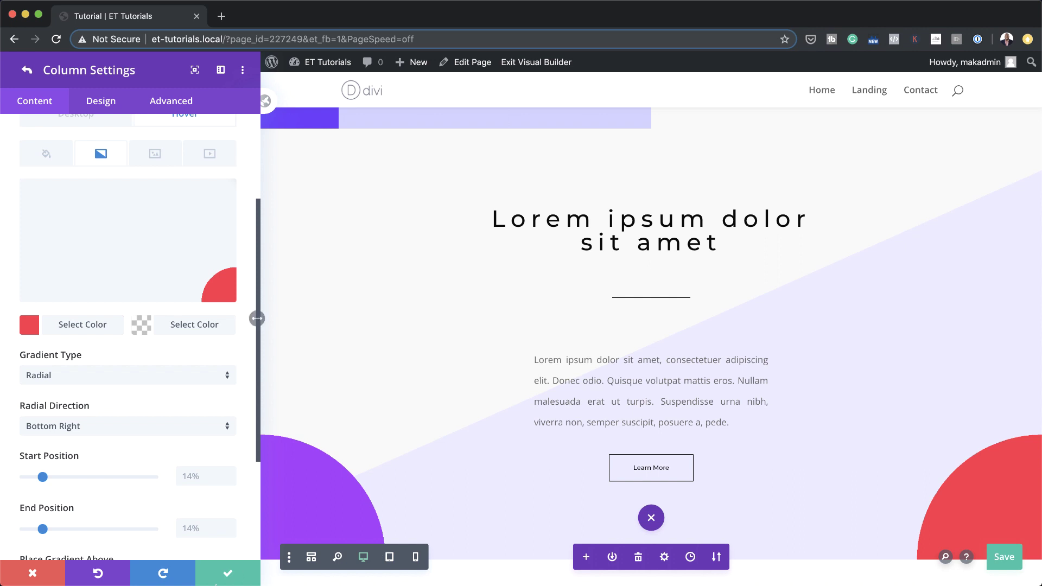
left_click(228, 575)
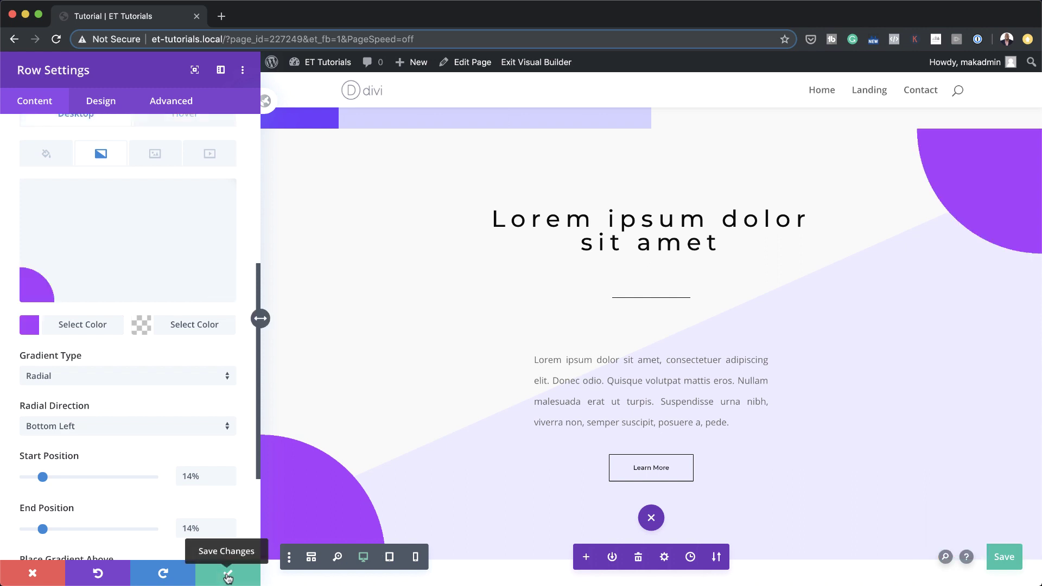
left_click(228, 575)
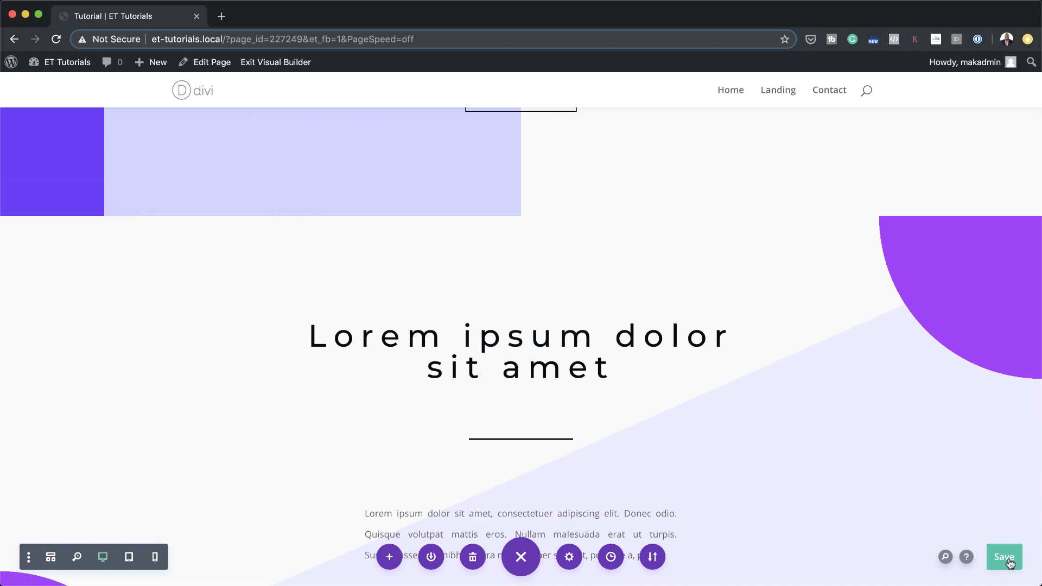
Open the settings of the third hero section, the one with the plain white background, and add a background gradient
scroll(615, 394, "down", 5)
scroll(615, 394, "up", 3)
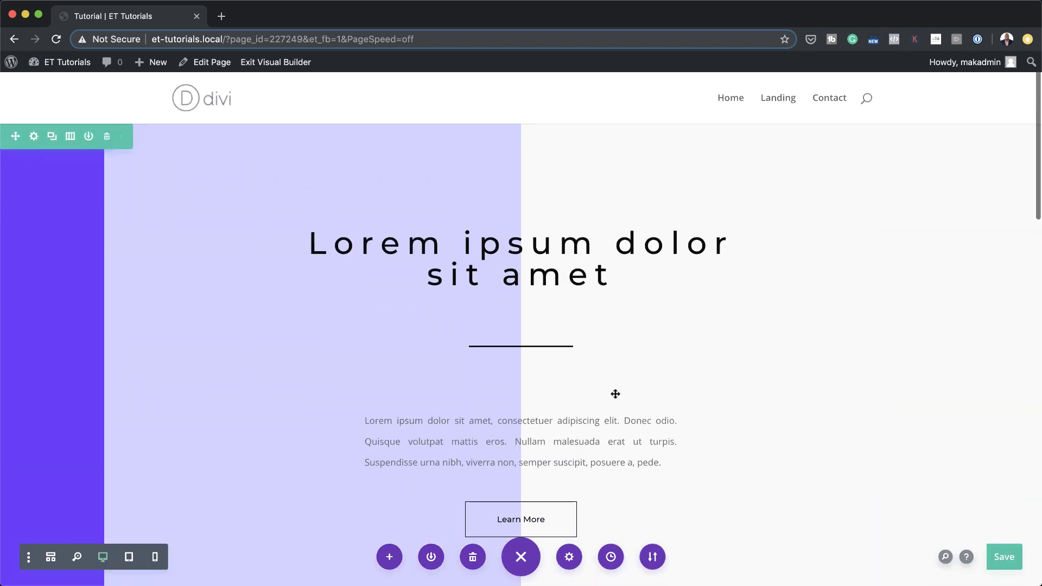
scroll(779, 433, "down", 8)
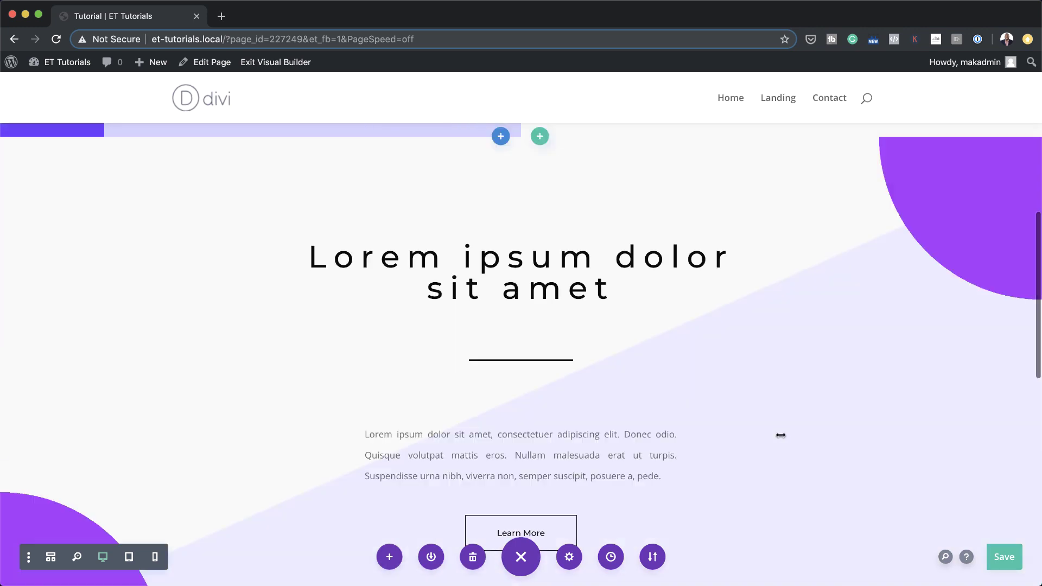
scroll(780, 436, "down", 2)
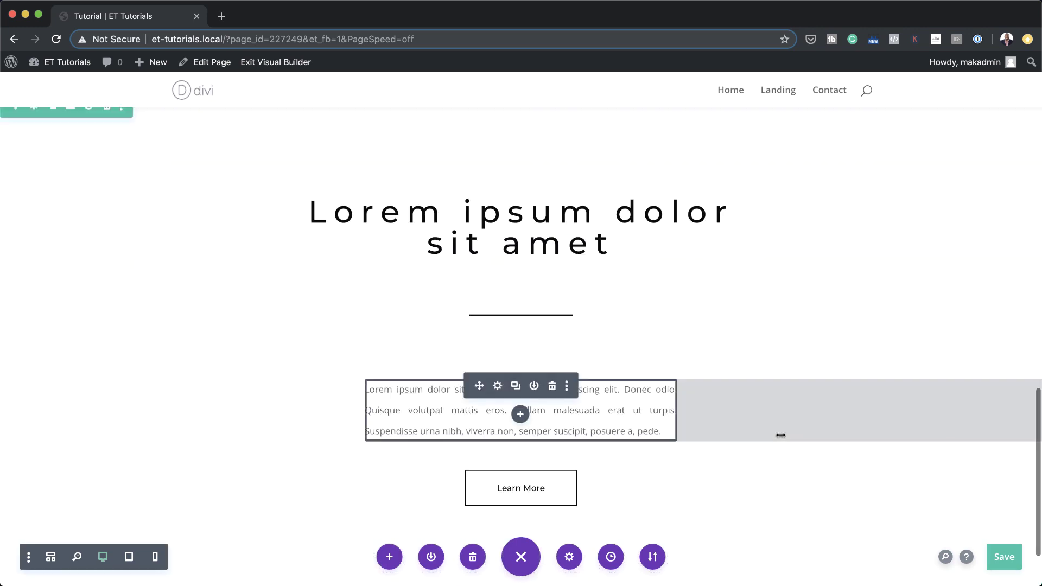
scroll(235, 337, "up", 1)
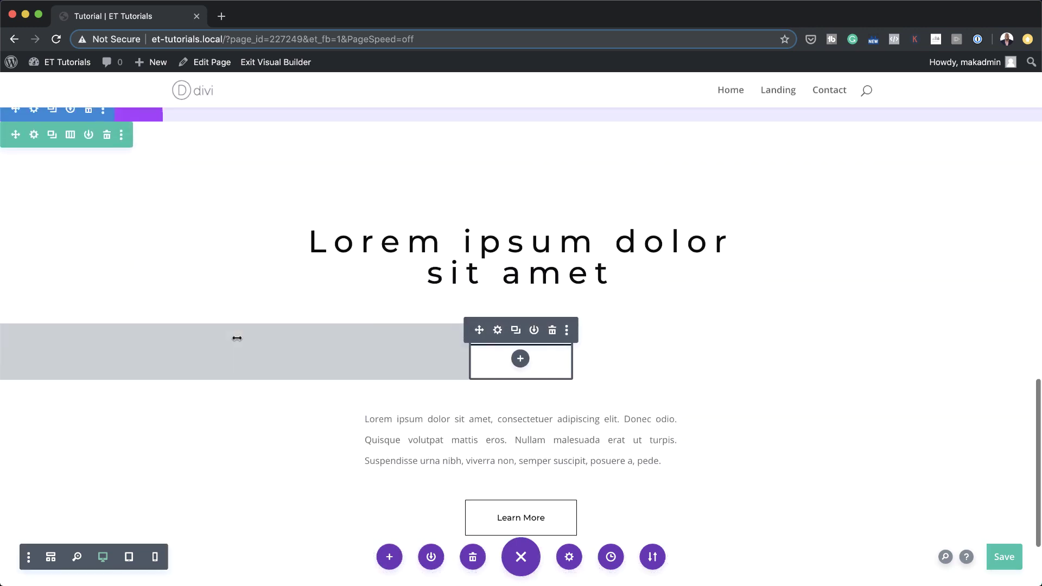
scroll(235, 337, "up", 3)
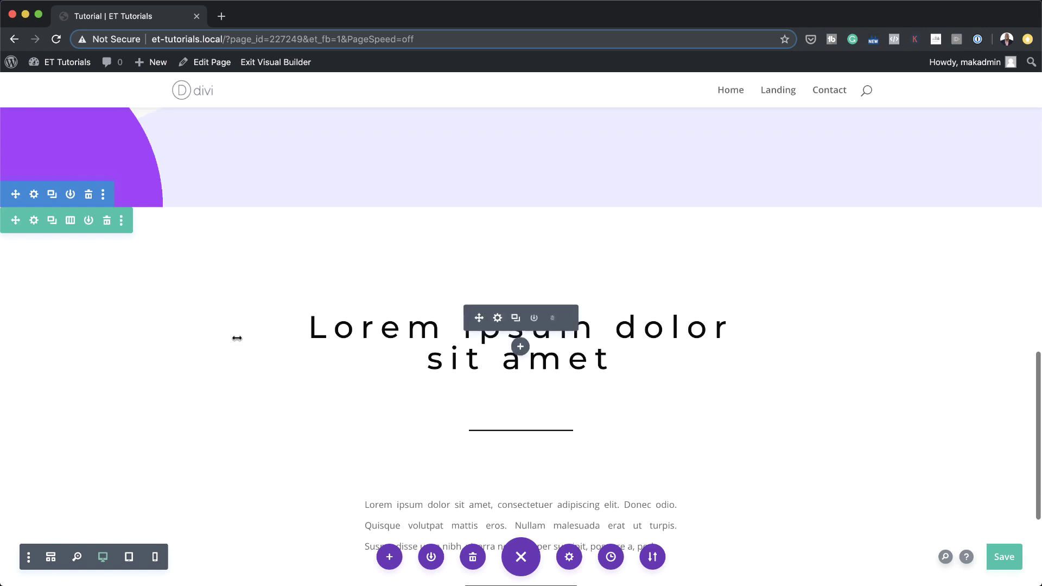
left_click(34, 195)
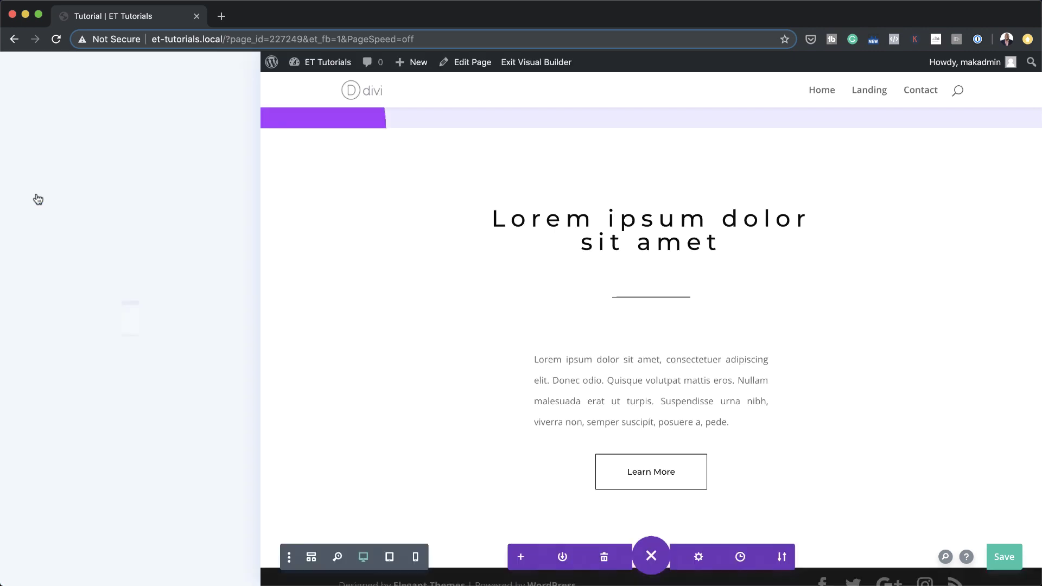
left_click(44, 200)
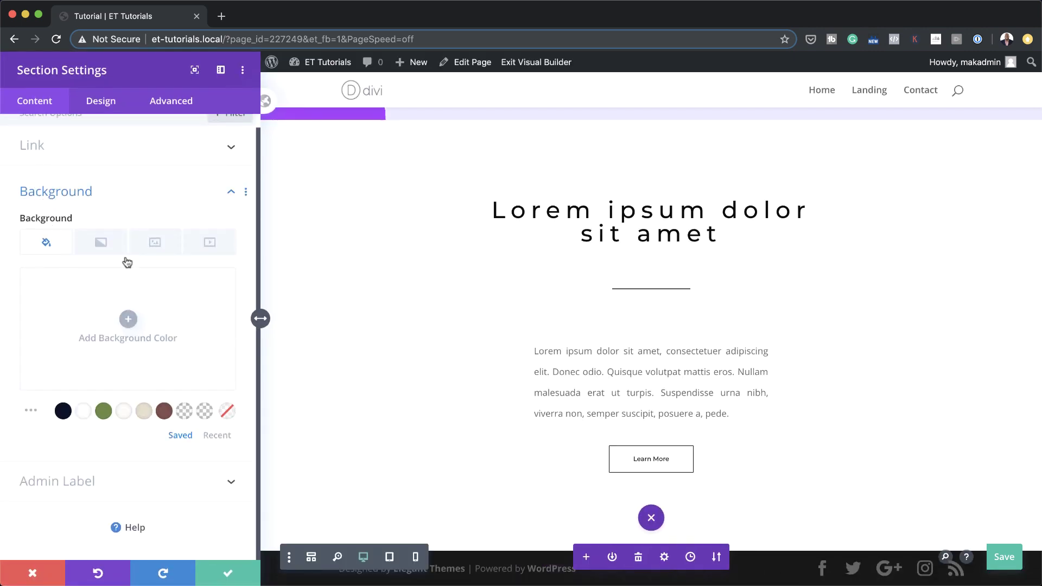
left_click(101, 242)
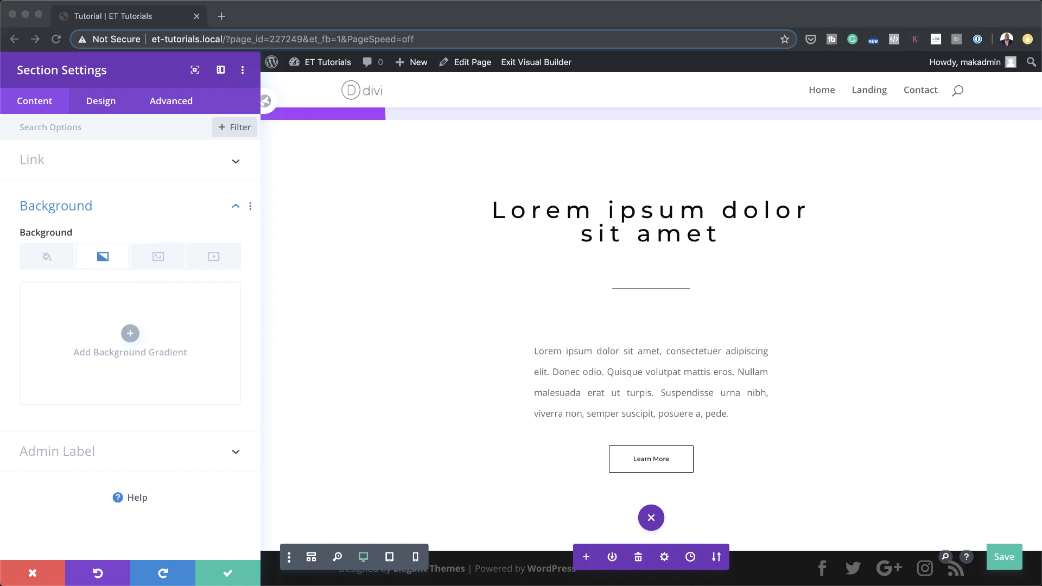
left_click(130, 335)
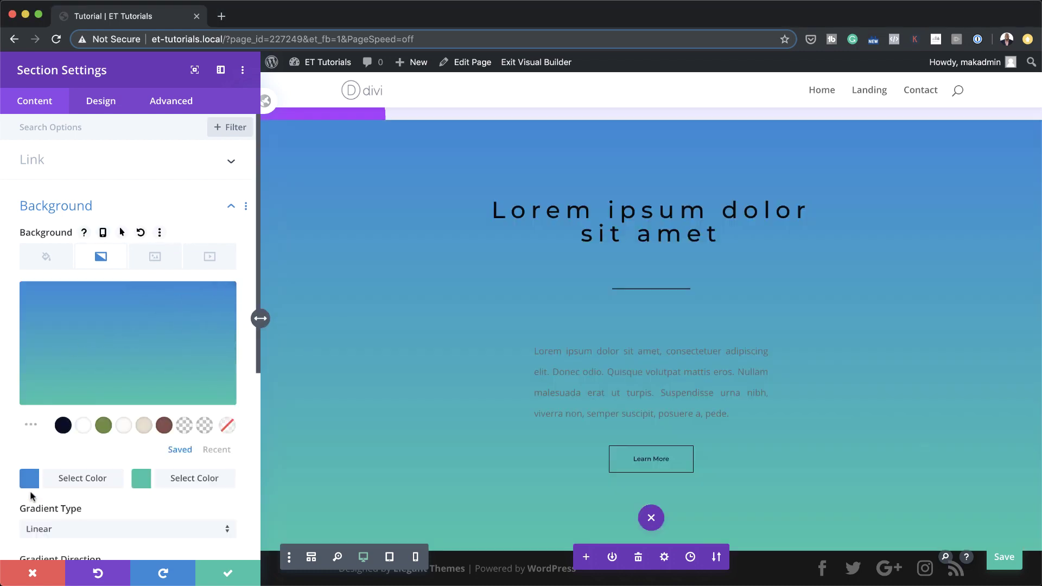
Set the section gradient's first color to #ffc1c7 and its second color to white (#ffffff)
left_click(29, 478)
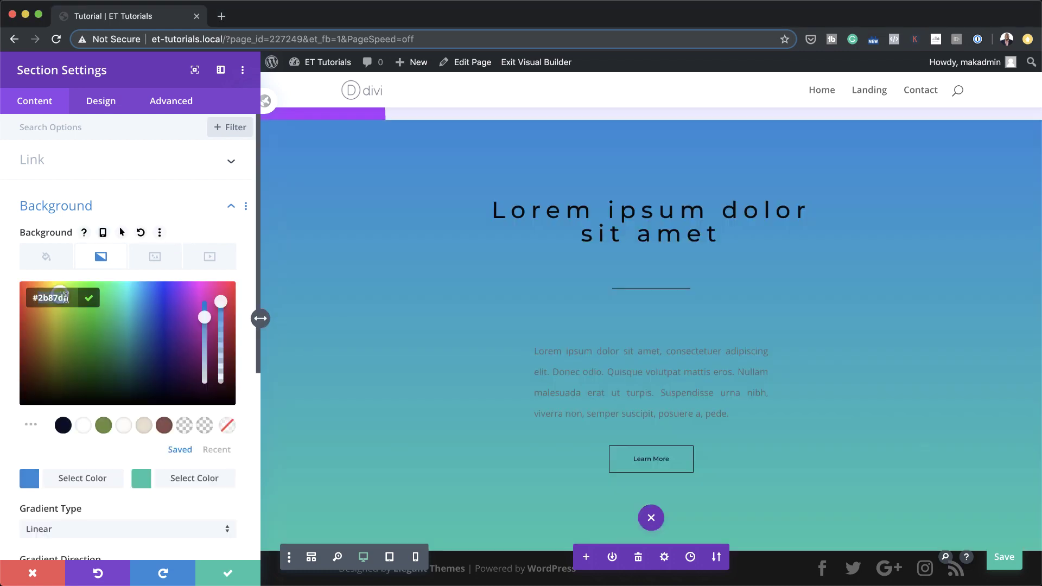
key("ctrl+a")
type("#ffc1c7")
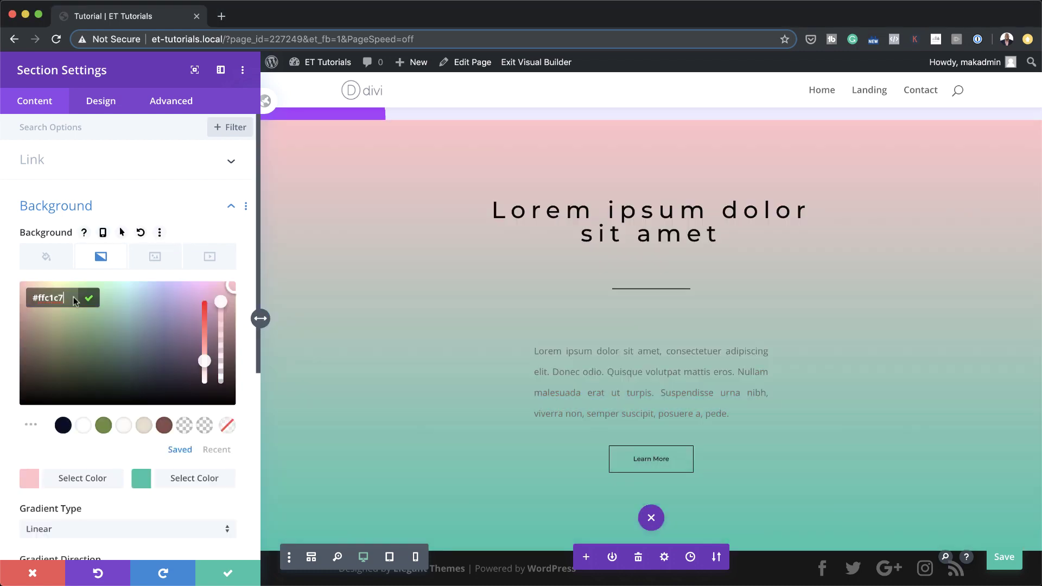
left_click(141, 481)
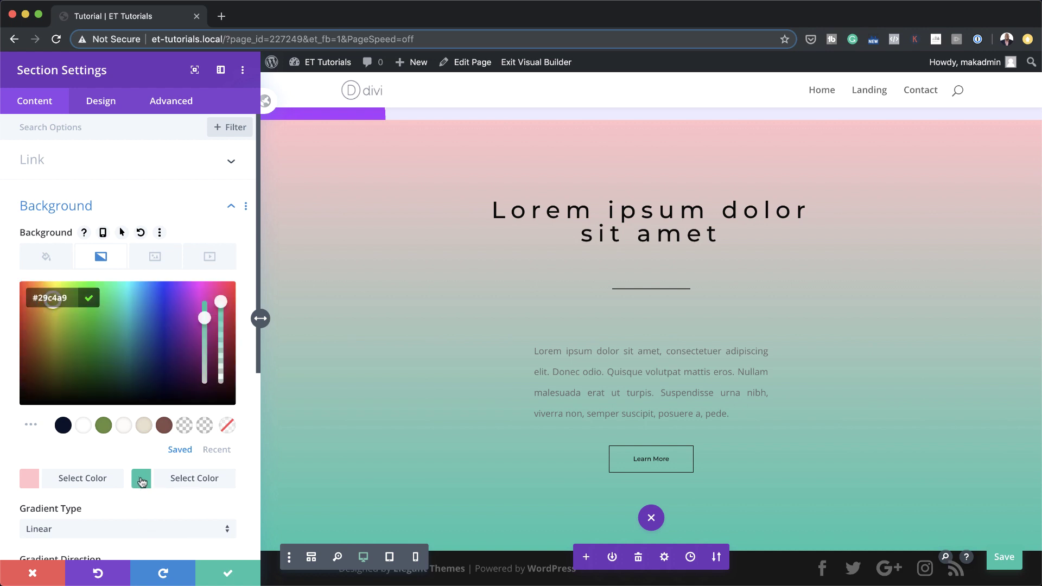
left_click(84, 427)
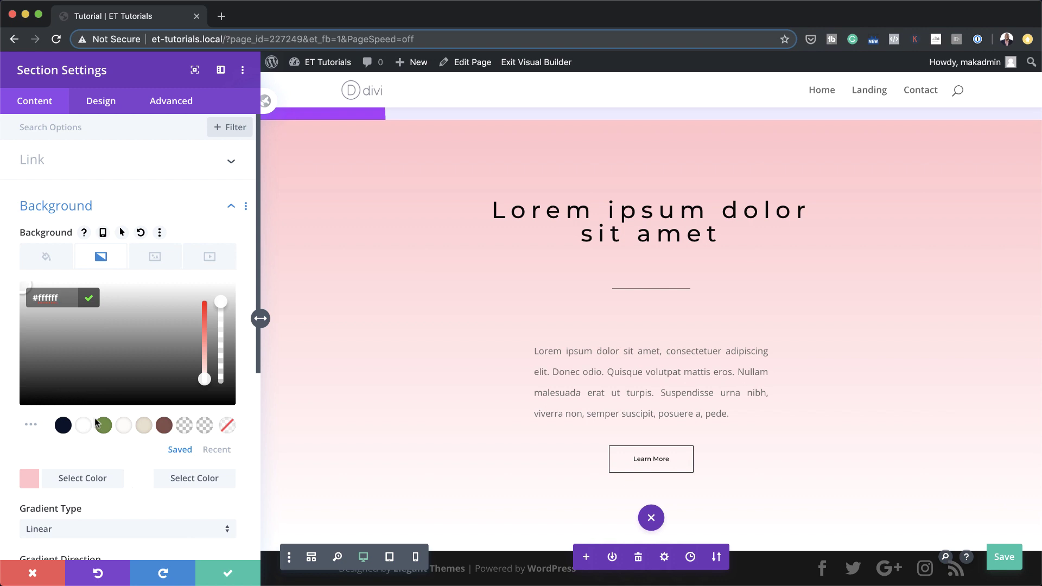
Set the section gradient's type to Radial and its radial direction to Top
scroll(165, 454, "down", 3)
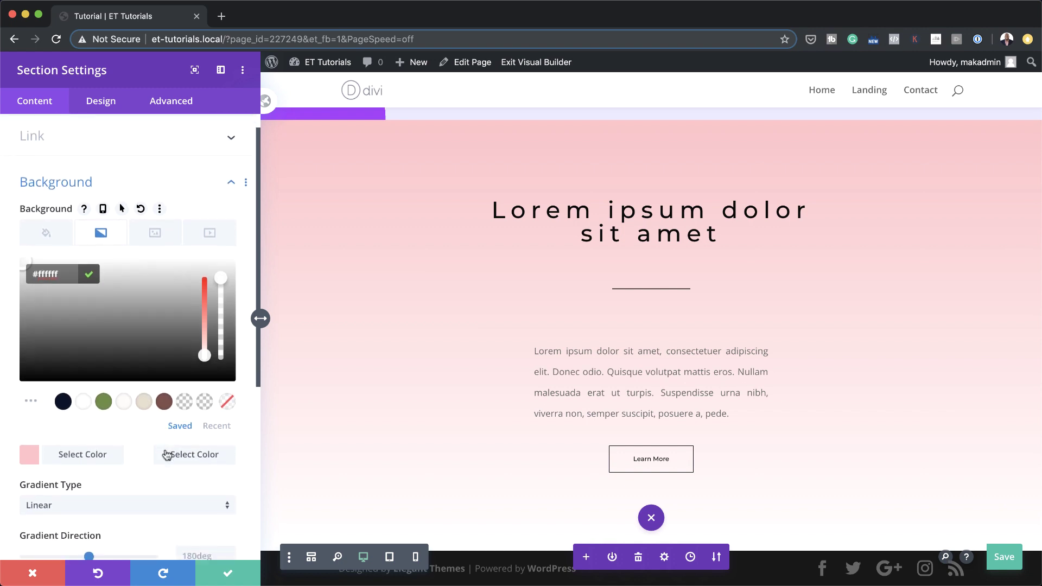
left_click(133, 436)
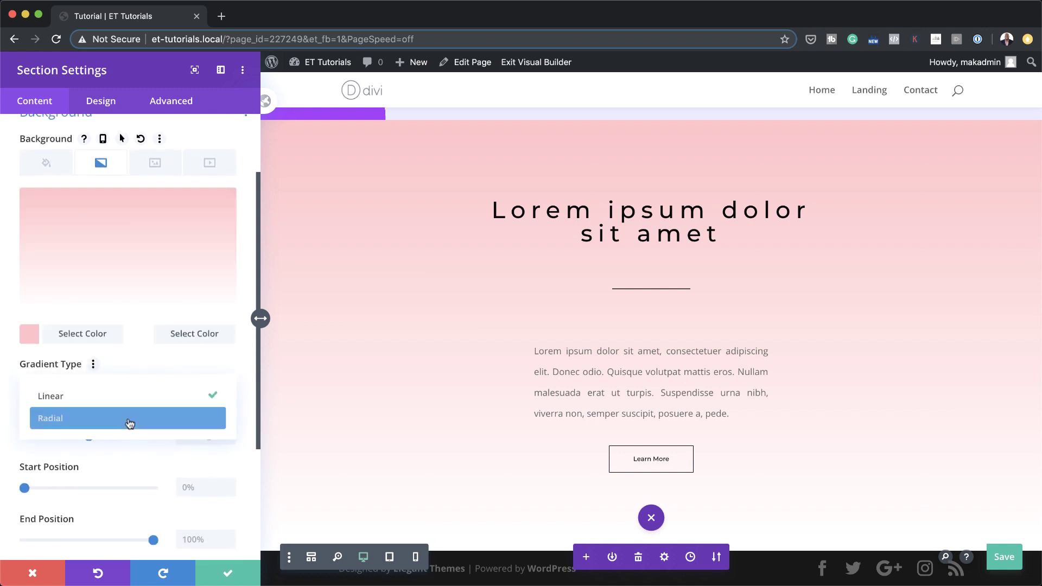
left_click(129, 421)
scroll(130, 419, "down", 2)
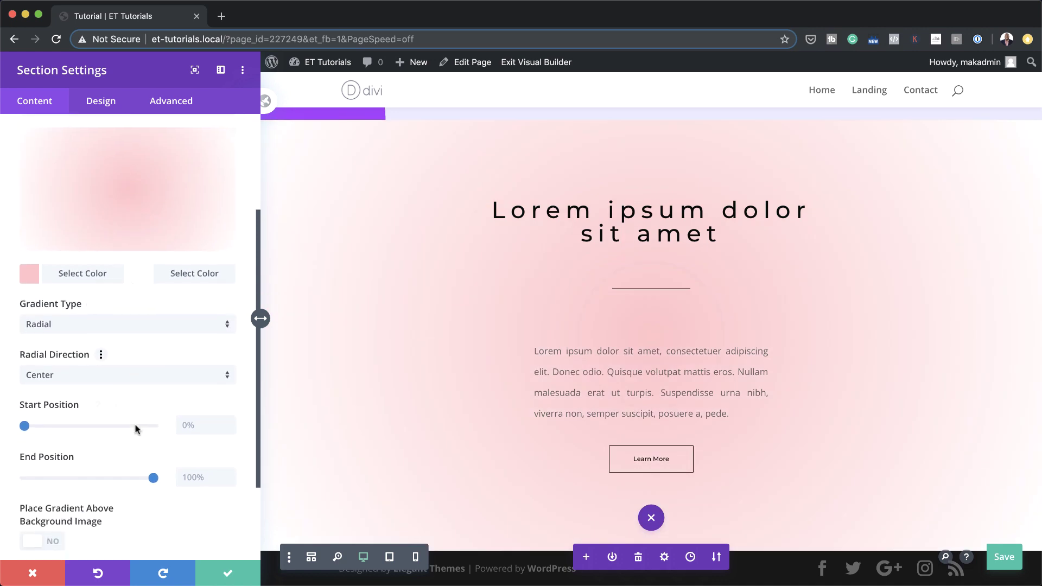
scroll(135, 423, "down", 1)
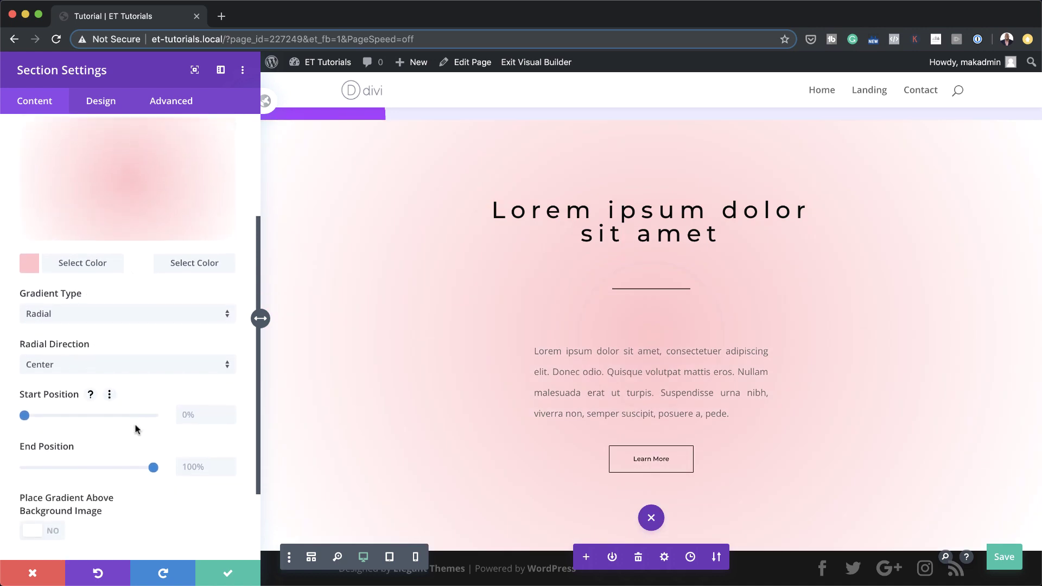
left_click(128, 371)
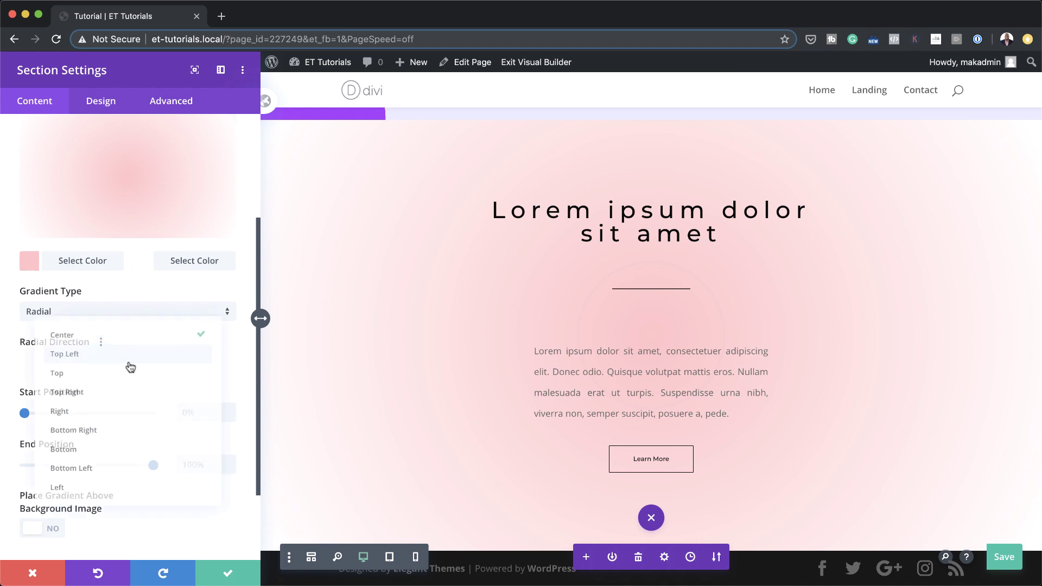
left_click(127, 367)
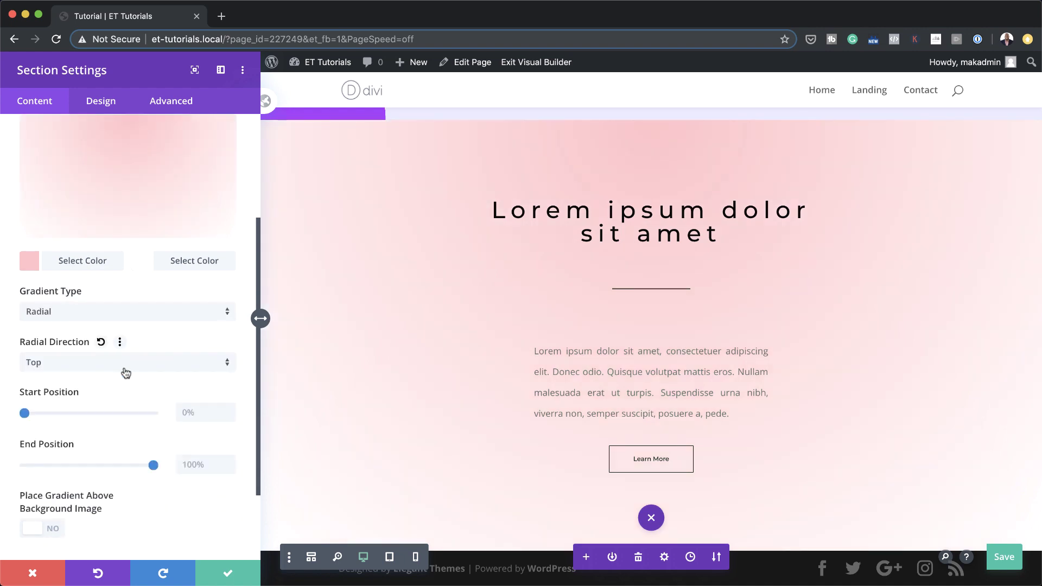
Set the section gradient's start and end positions to 45%
scroll(140, 424, "down", 2)
left_click(198, 358)
type("45%")
key("Tab")
type("45%")
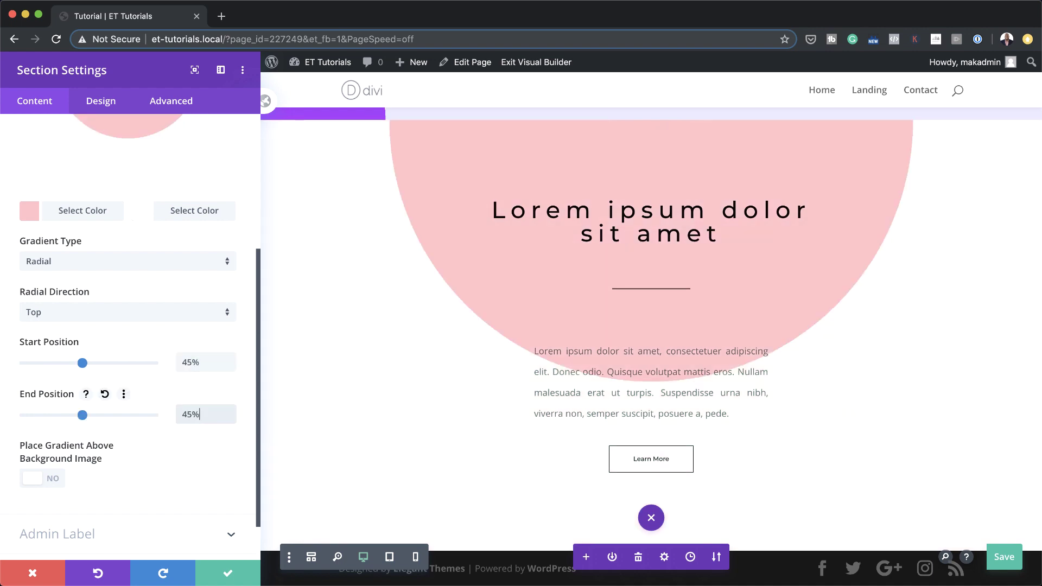
key("super+Tab")
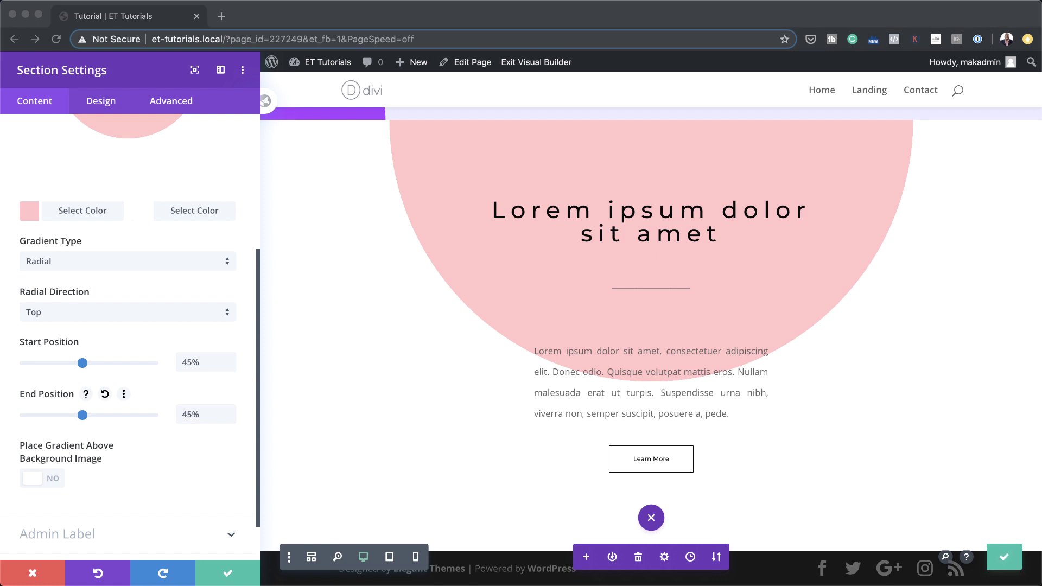
Enable hover options for the section background and set the hover gradient's radial direction to Left
scroll(214, 293, "up", 5)
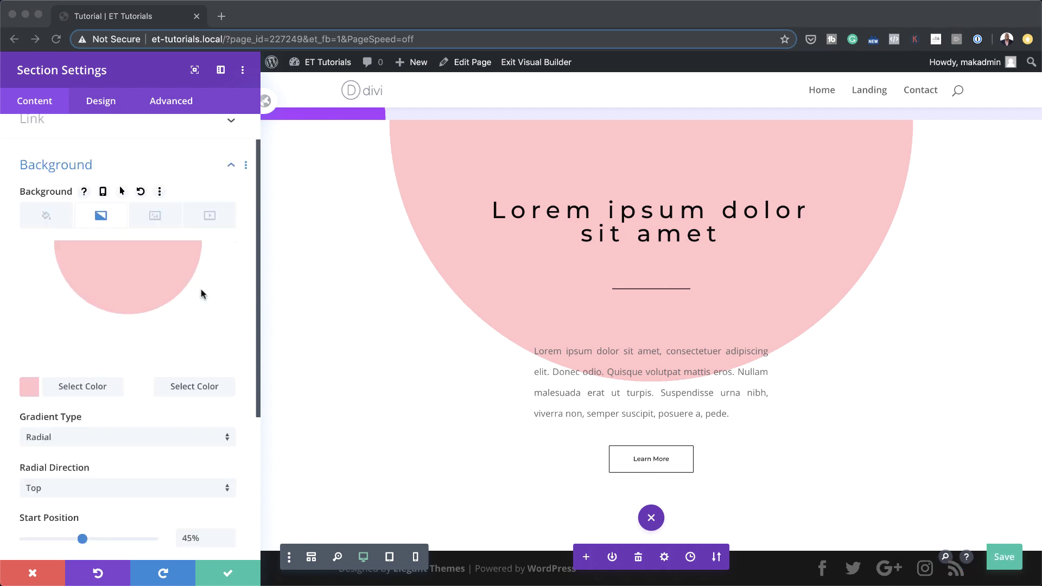
key("super+Tab")
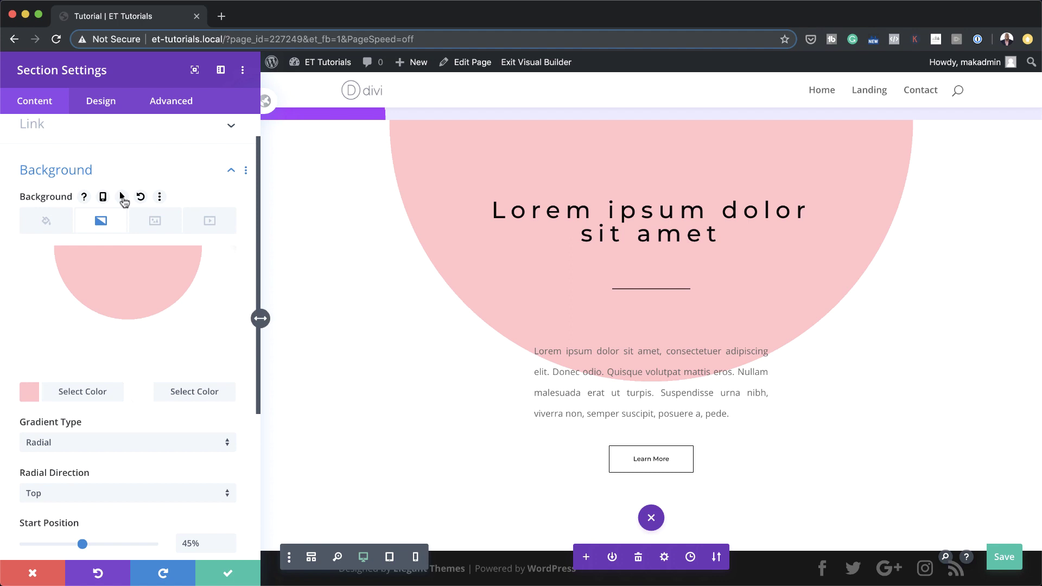
left_click(122, 198)
left_click(185, 223)
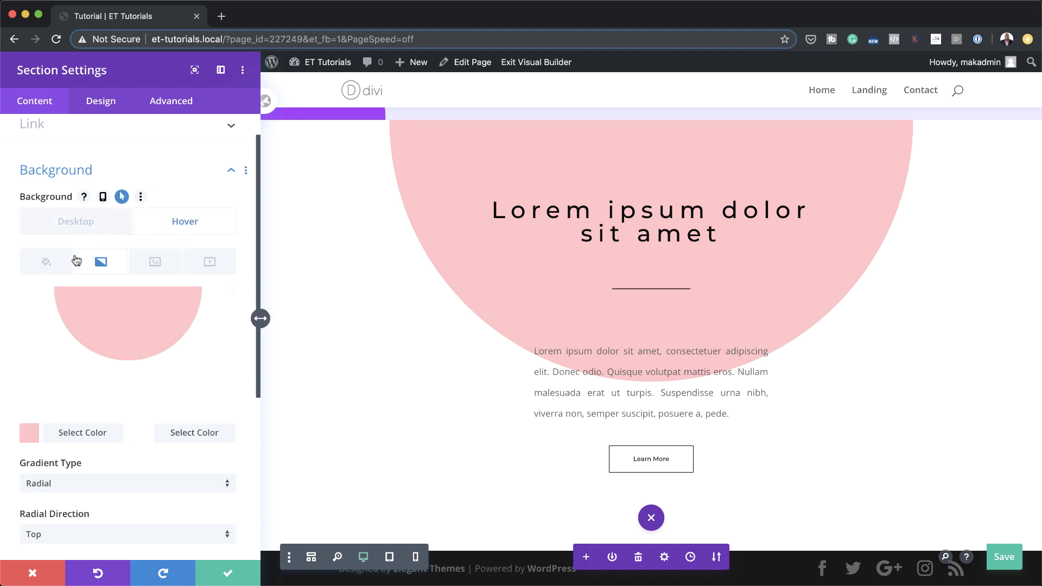
left_click(31, 435)
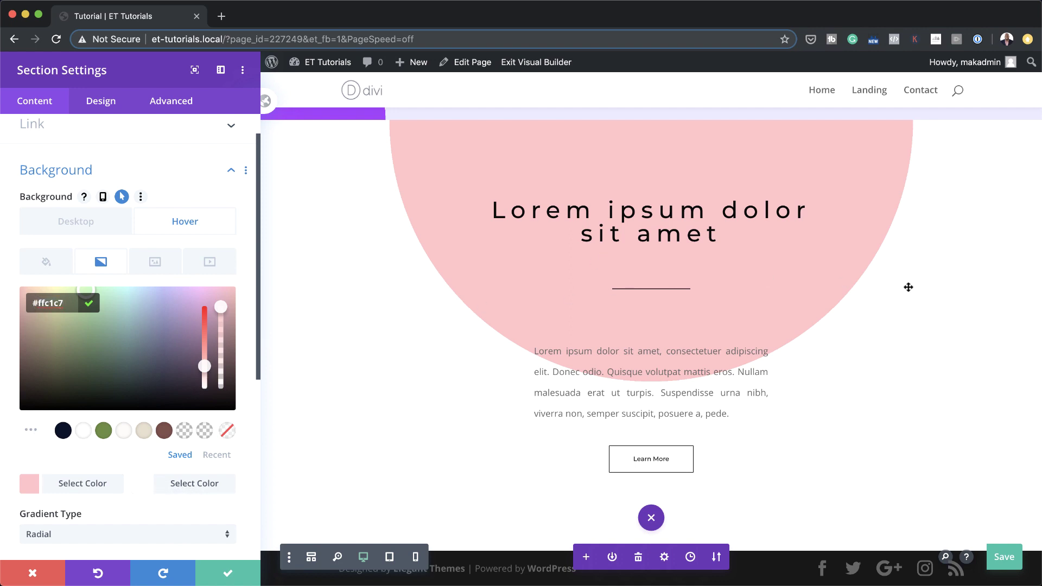
scroll(206, 515, "down", 3)
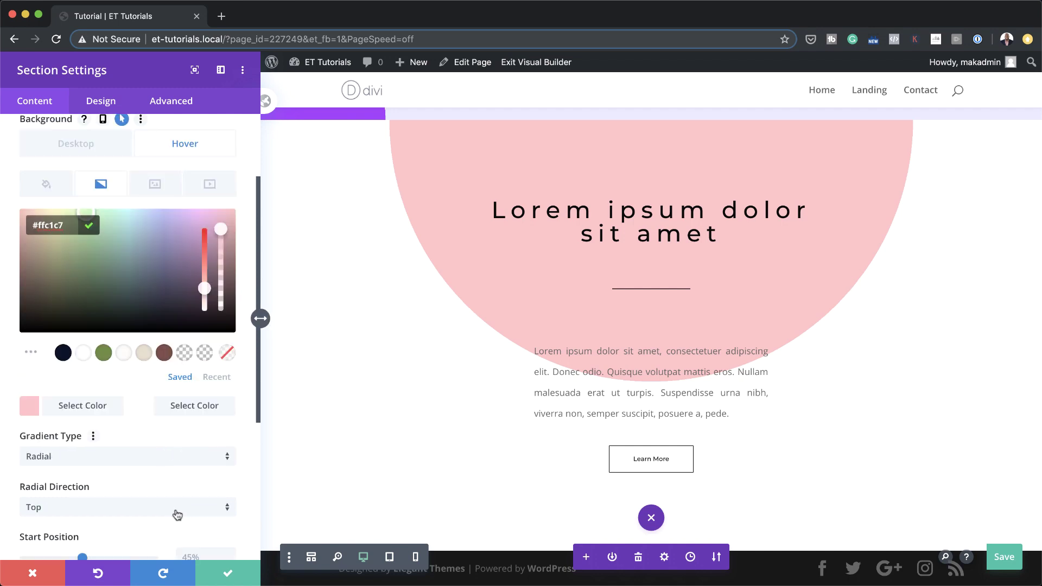
left_click(140, 502)
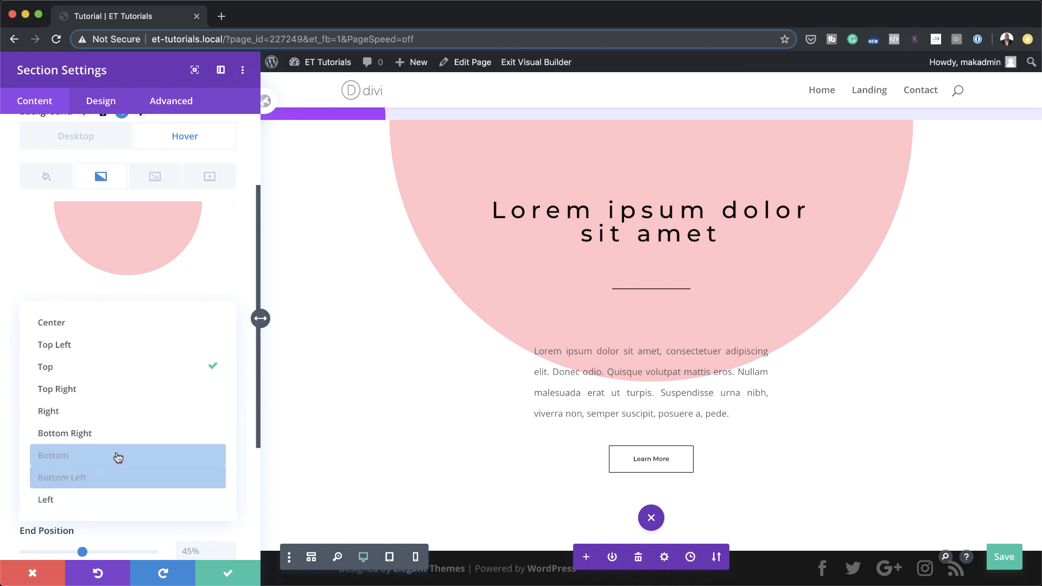
left_click(106, 497)
Set the section's hover gradient start and end positions to 20% and save the section settings
scroll(107, 498, "down", 4)
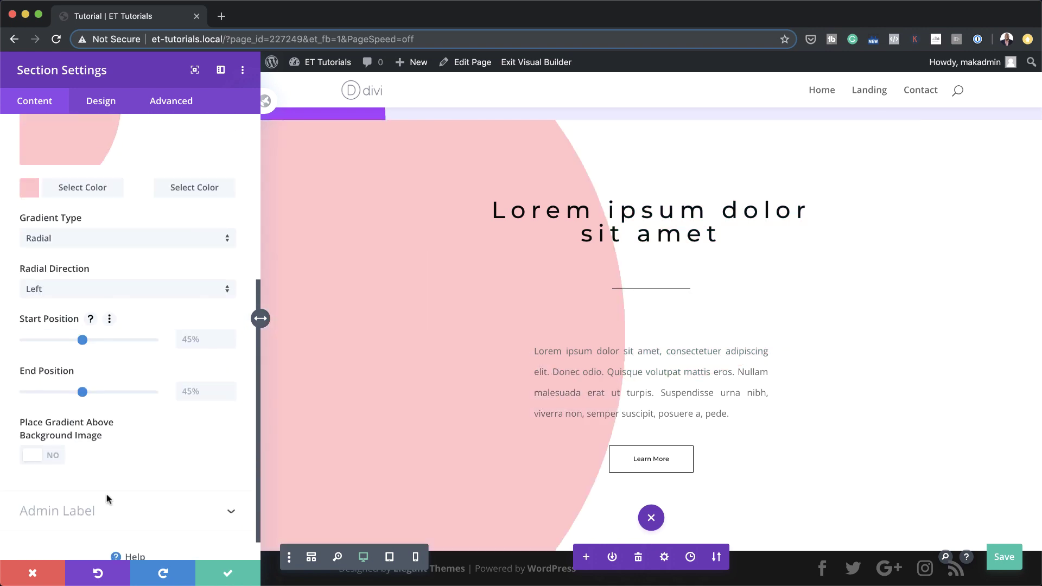
left_click(197, 341)
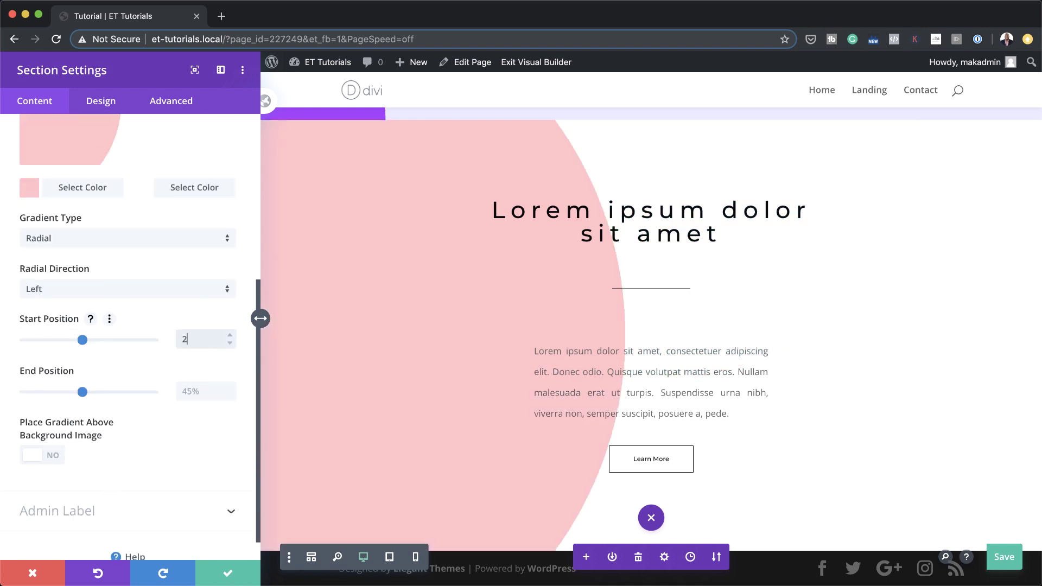
key("Return")
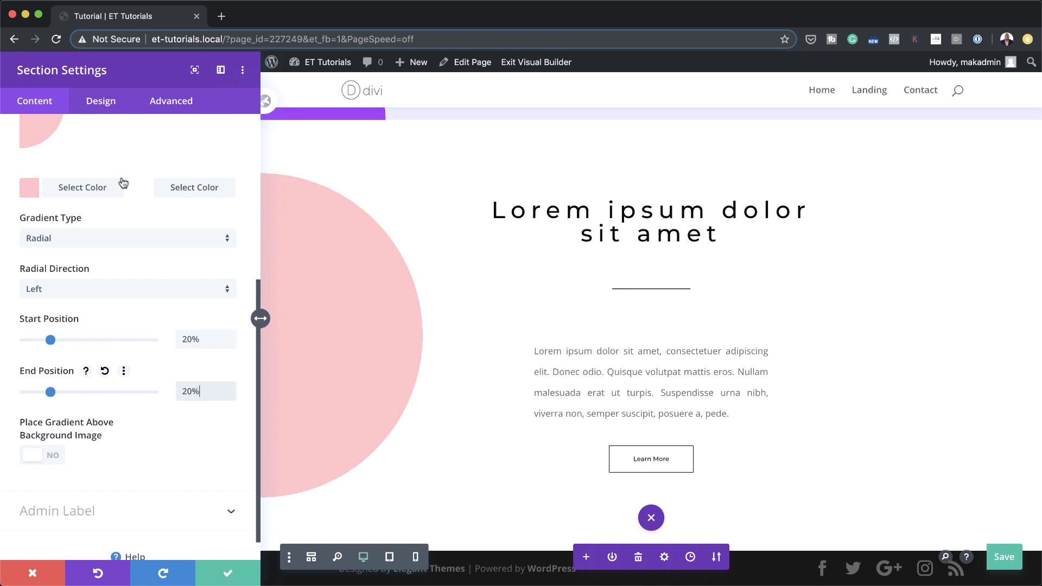
left_click(228, 575)
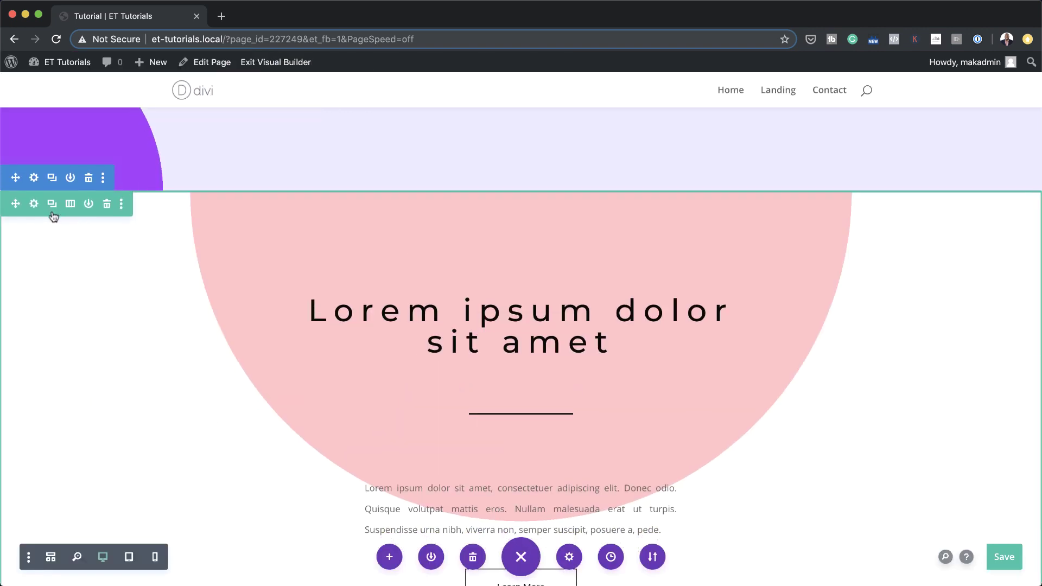
Add a background gradient to the row below the section heading bar and set its first color to #d3dfff
left_click(35, 205)
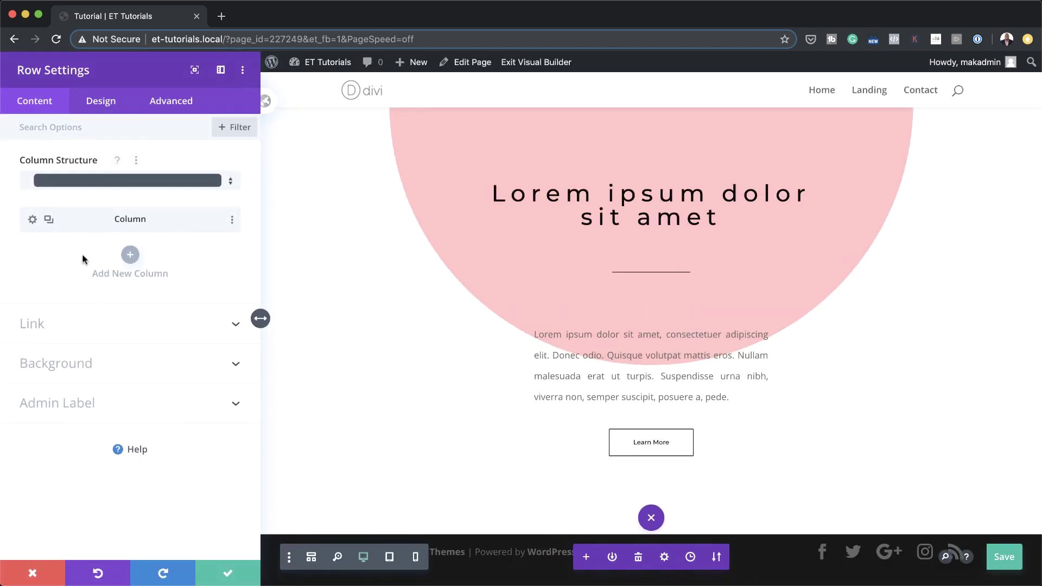
left_click(85, 367)
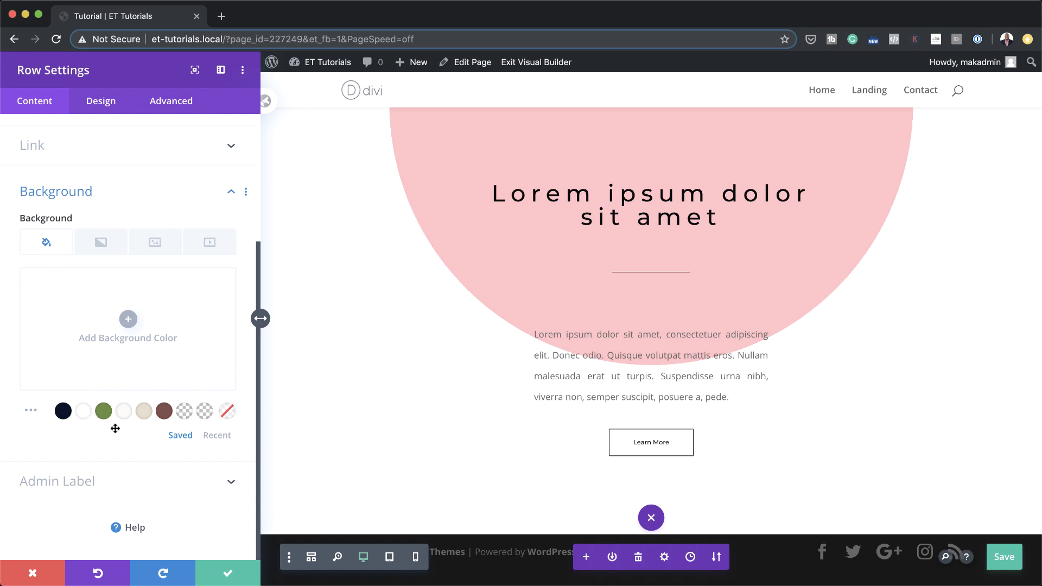
left_click(107, 248)
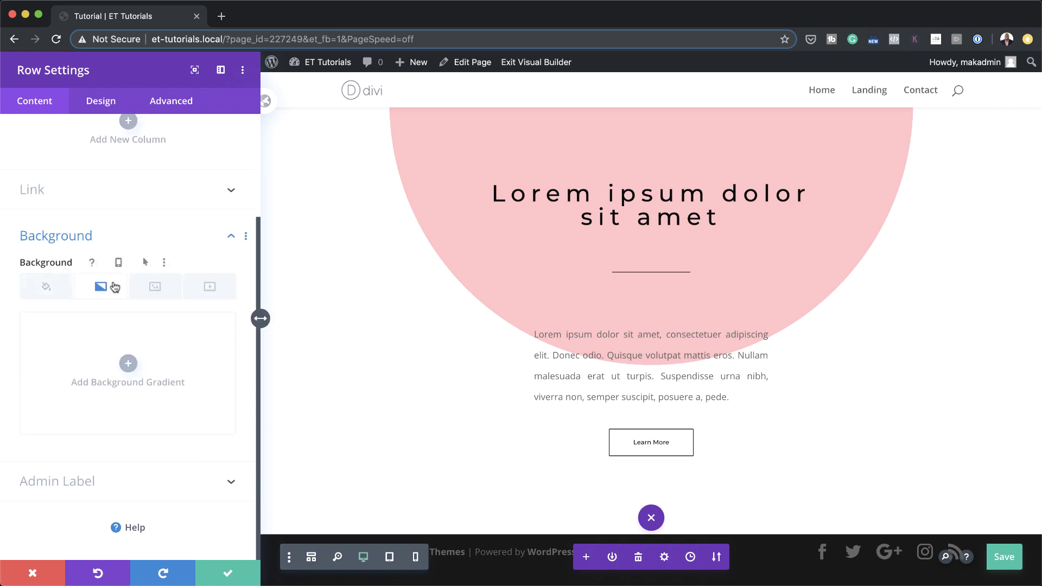
left_click(129, 364)
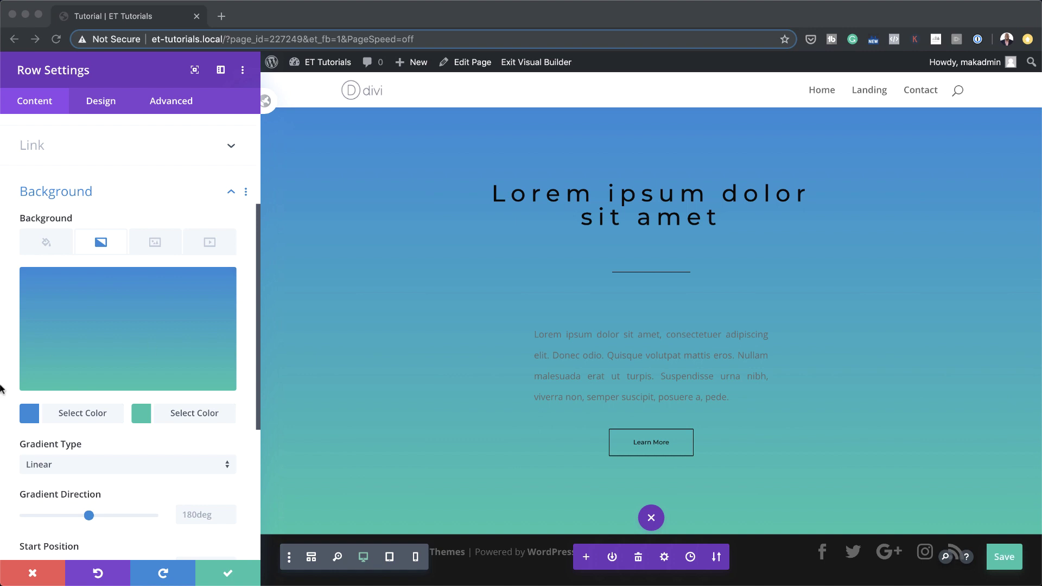
left_click(30, 415)
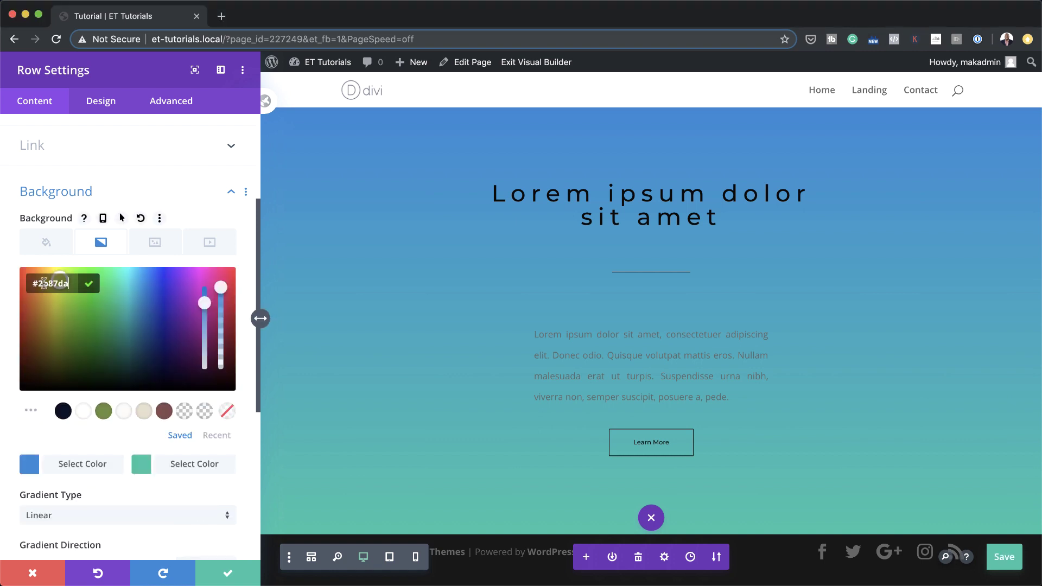
left_click_drag(39, 281, 72, 282)
type("#d3dfff")
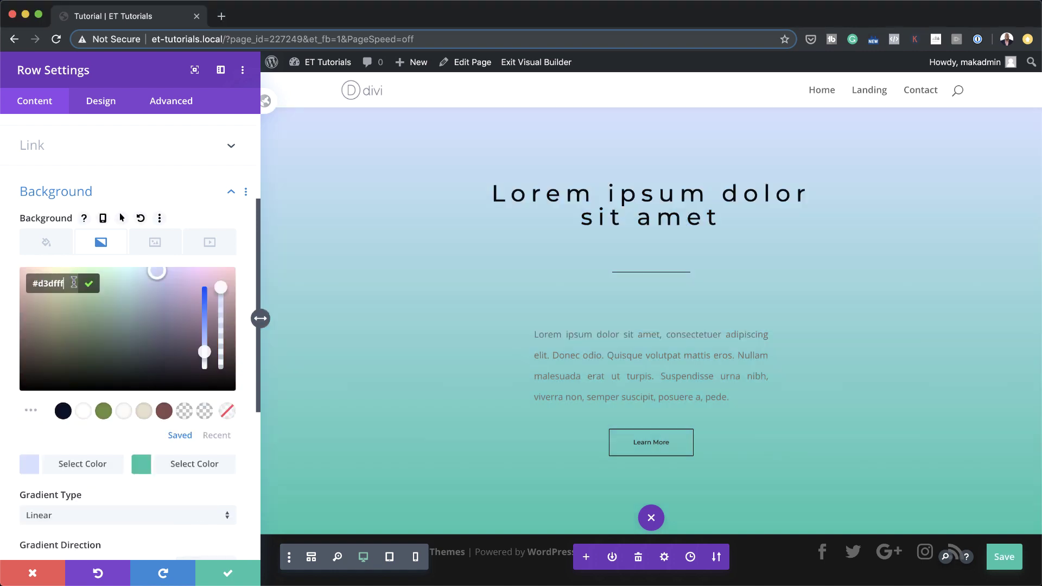
Try making the row gradient's first color fully transparent white, rgba(255,255,255,0)
left_click(83, 410)
left_click_drag(224, 286, 220, 402)
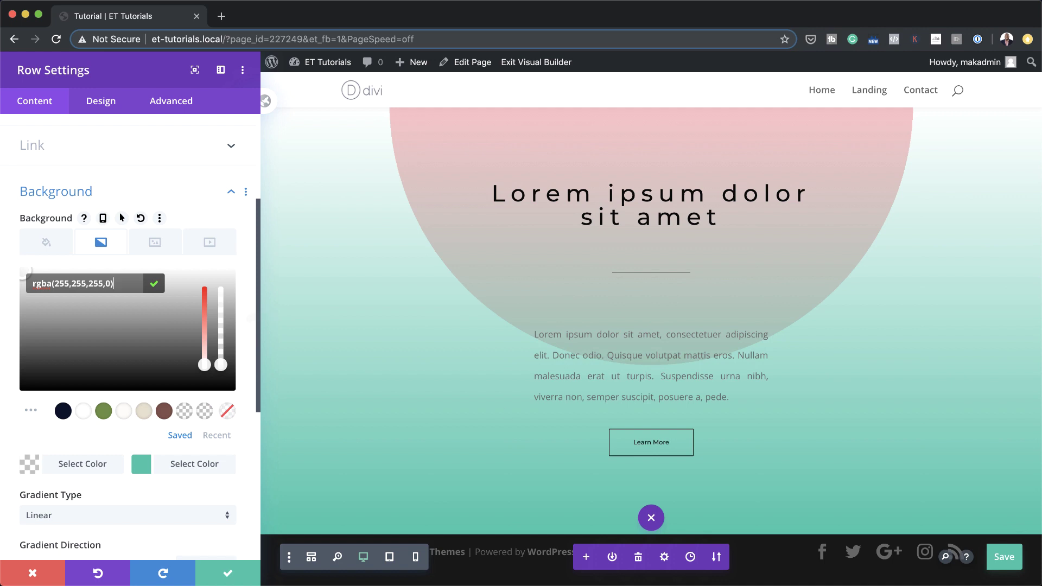
Set the row gradient's type to Radial and its radial direction to Bottom
scroll(233, 515, "down", 3)
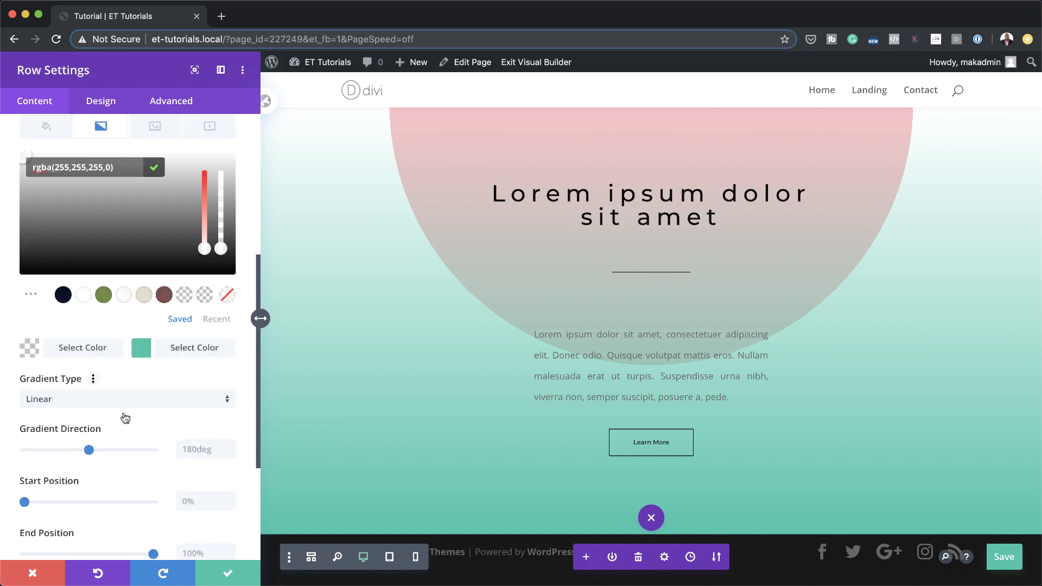
left_click(163, 399)
left_click(161, 386)
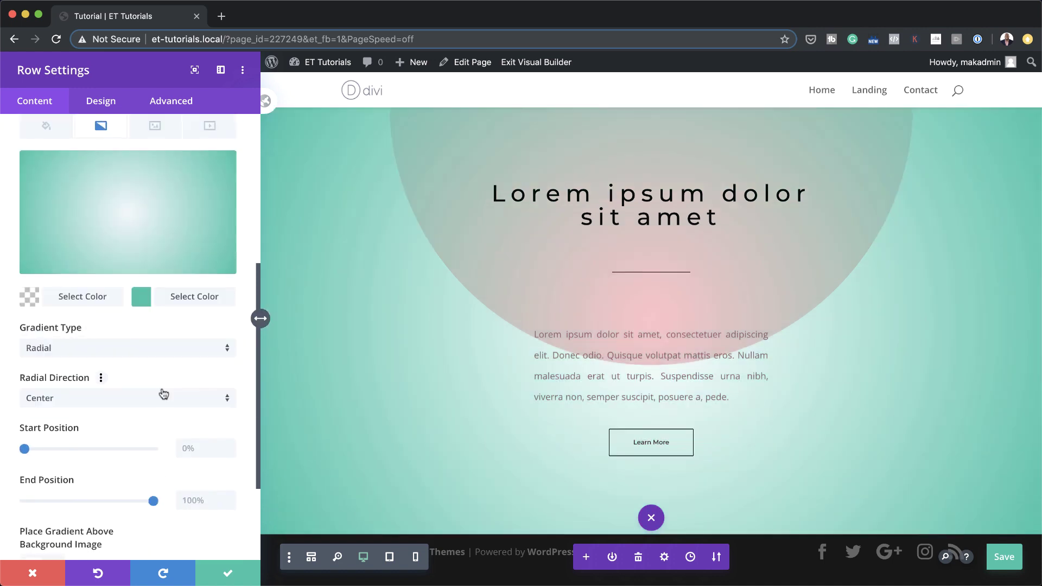
scroll(162, 388, "down", 1)
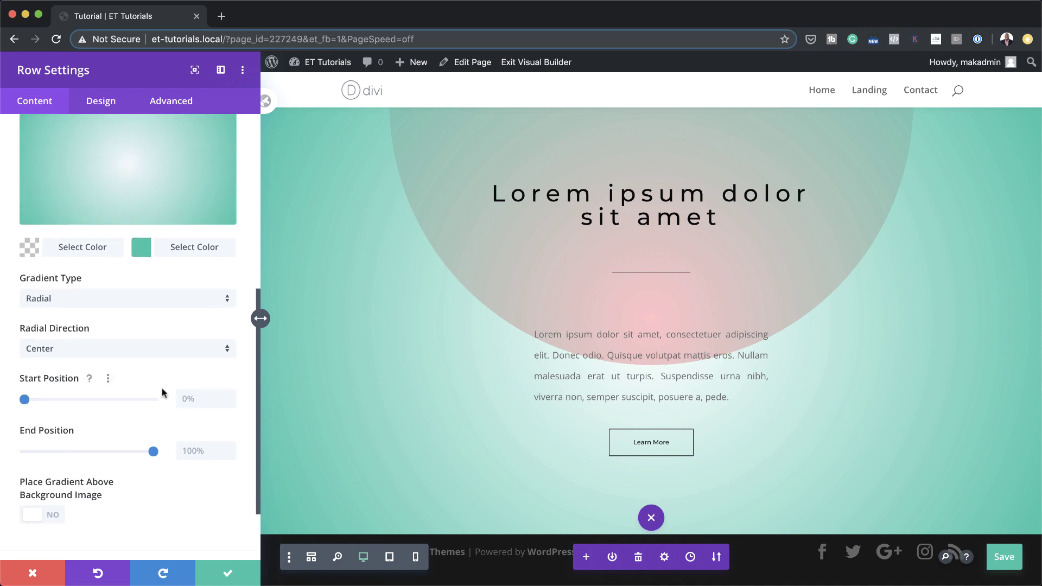
left_click(144, 352)
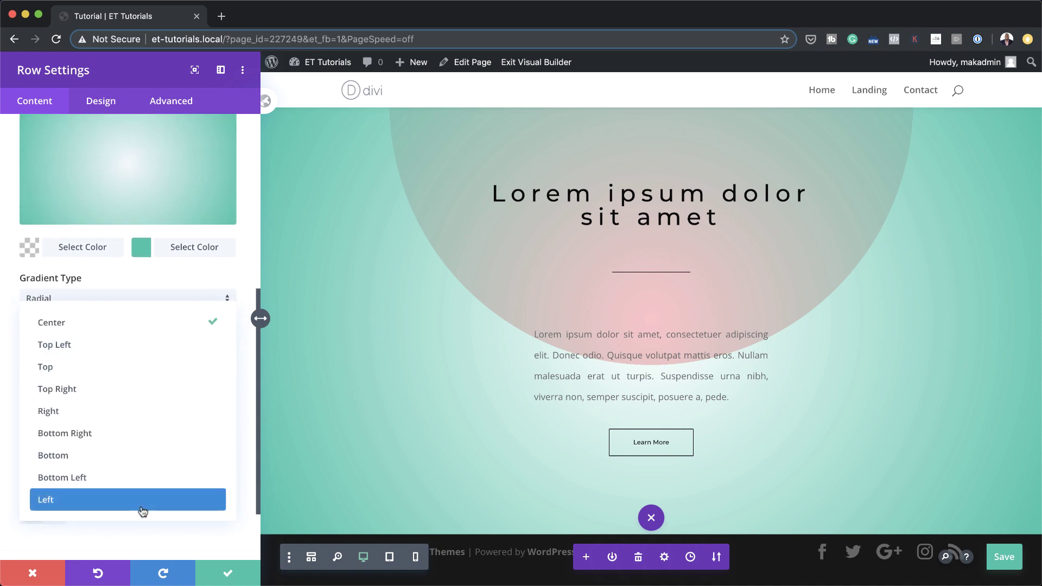
left_click(151, 456)
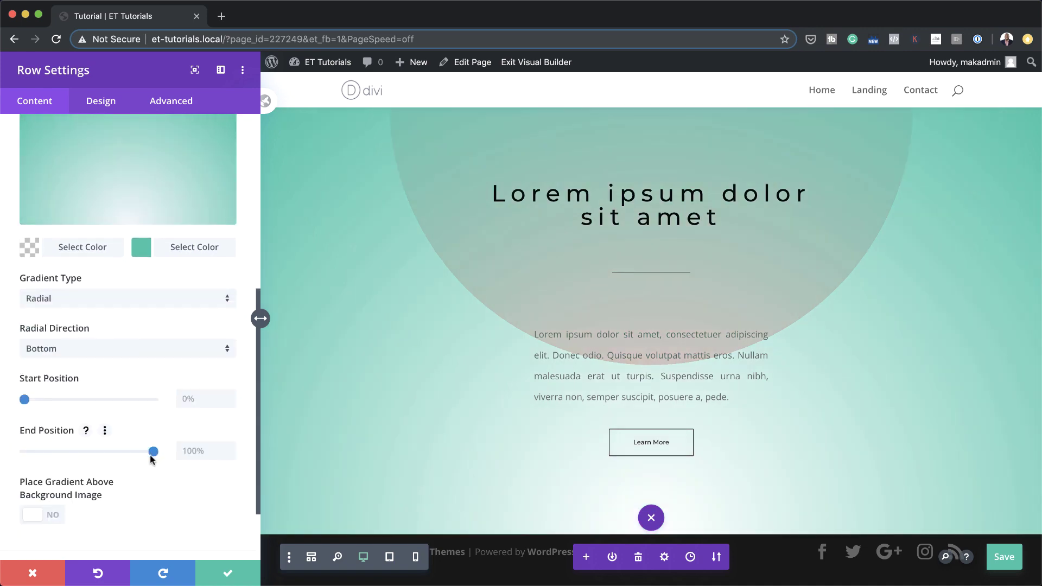
Set the row gradient's start and end positions to 45%
scroll(152, 458, "down", 3)
left_click(202, 326)
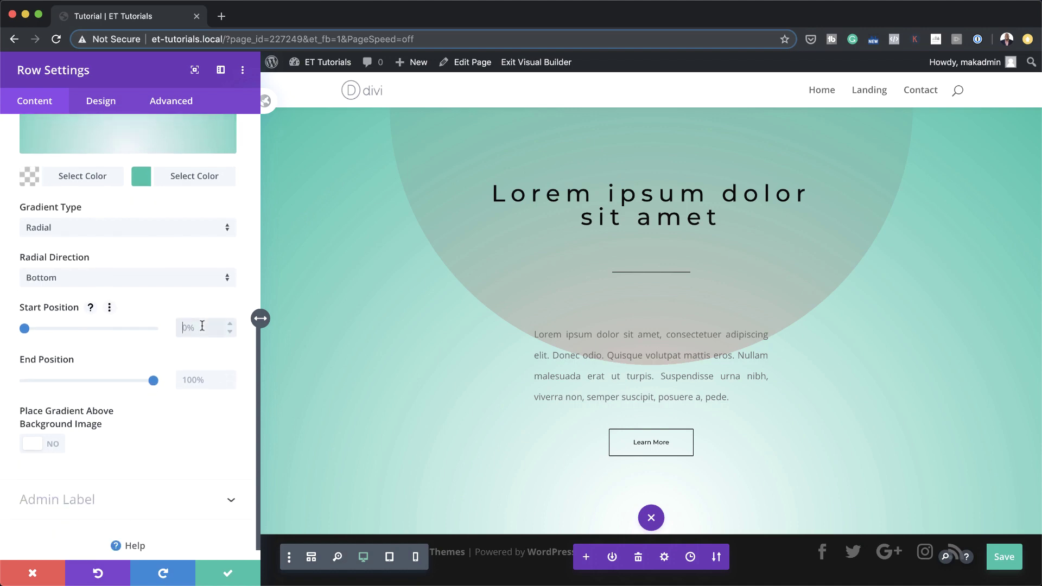
type("45")
left_click(196, 380)
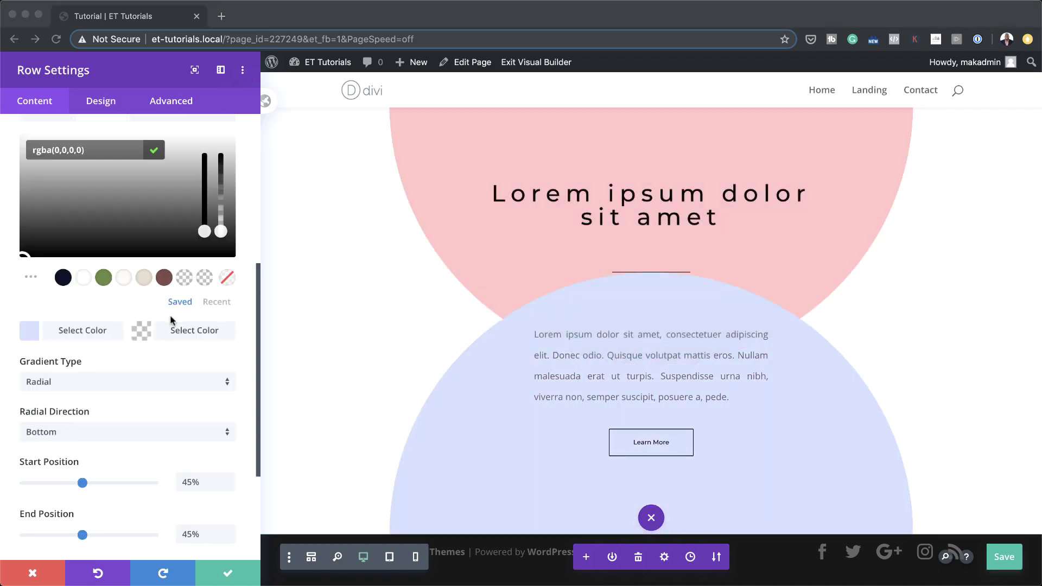
Enable hover options for the row background and set the hover gradient's radial direction to Right
scroll(170, 317, "up", 5)
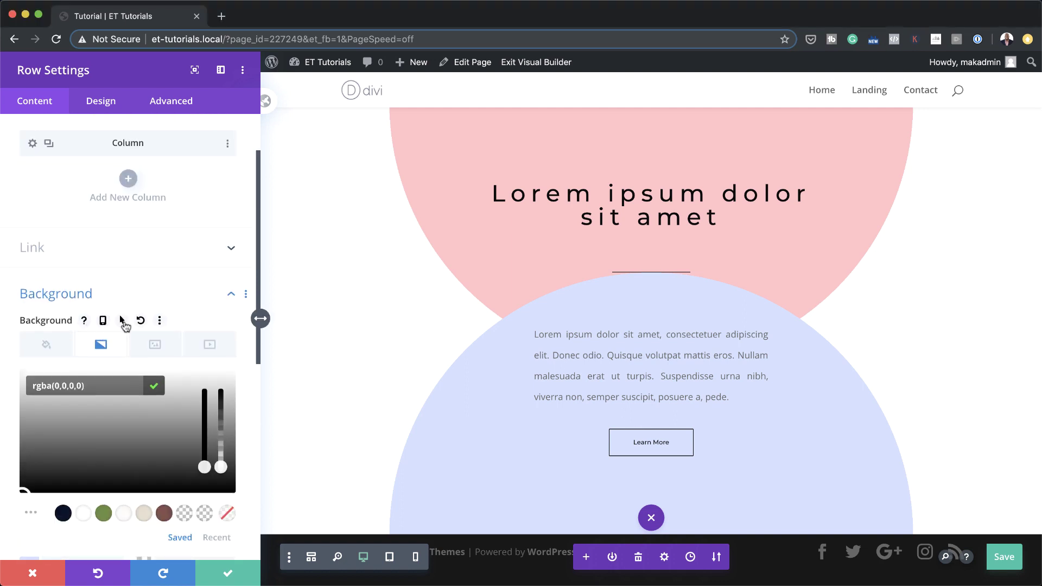
left_click(122, 321)
left_click(182, 345)
scroll(175, 353, "down", 3)
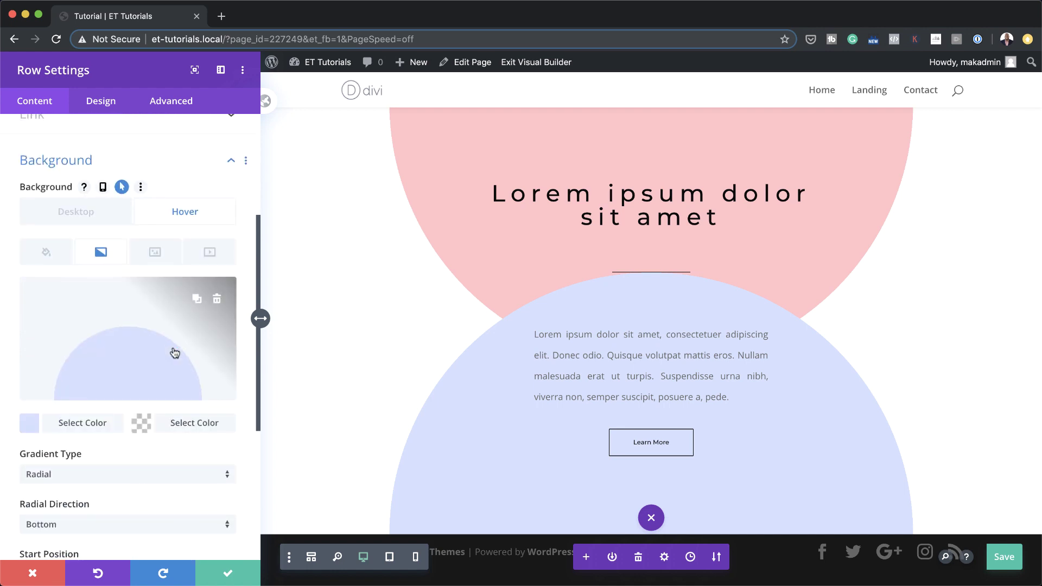
left_click(30, 425)
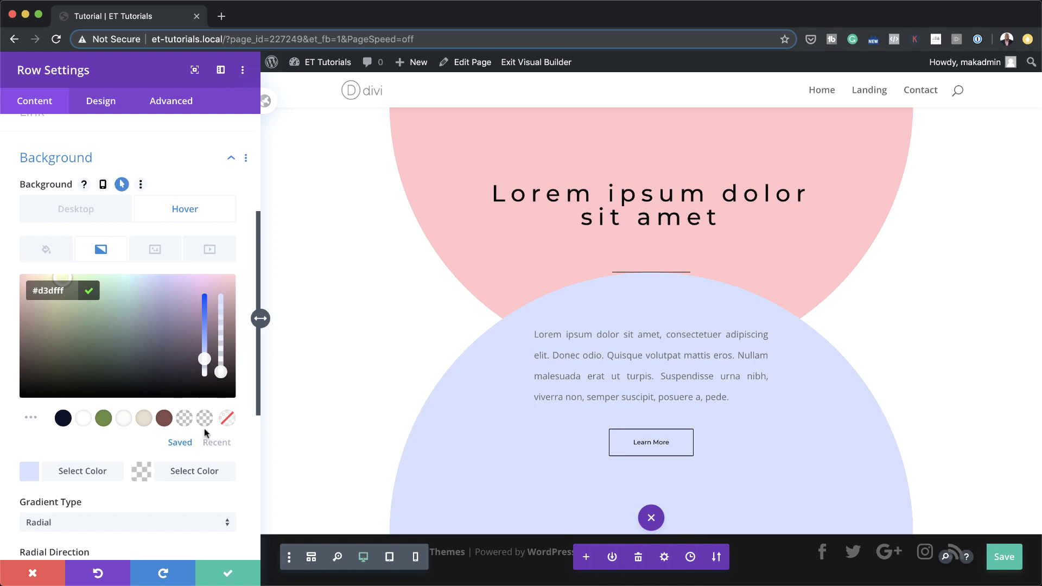
scroll(206, 458, "down", 3)
scroll(206, 460, "down", 3)
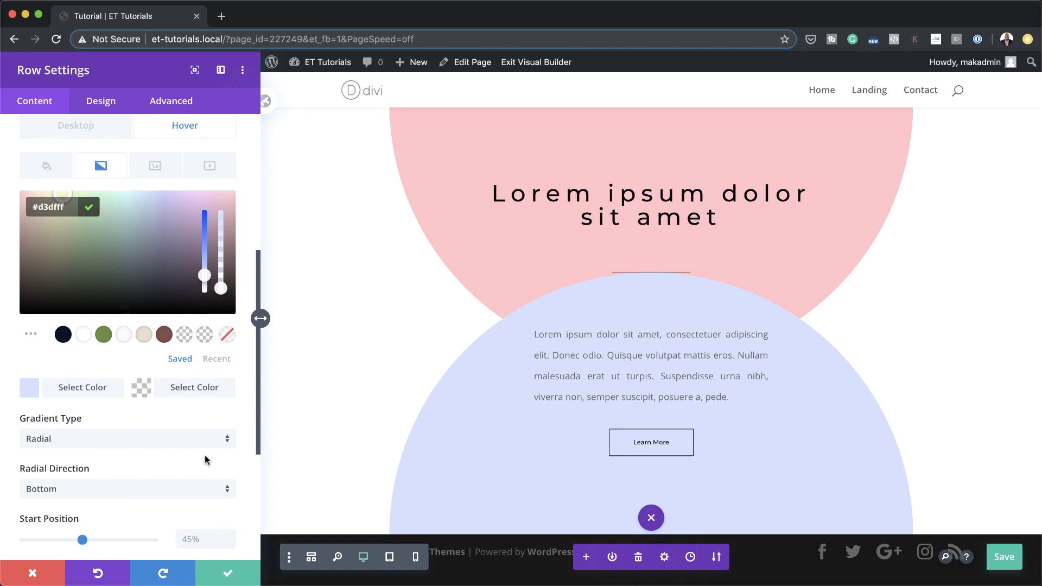
scroll(204, 460, "down", 2)
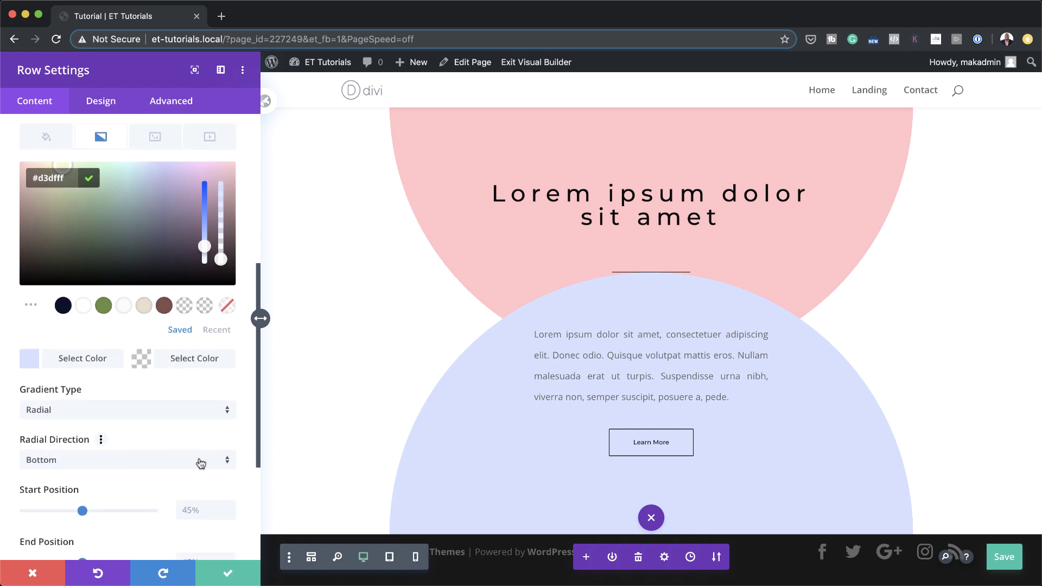
left_click(182, 465)
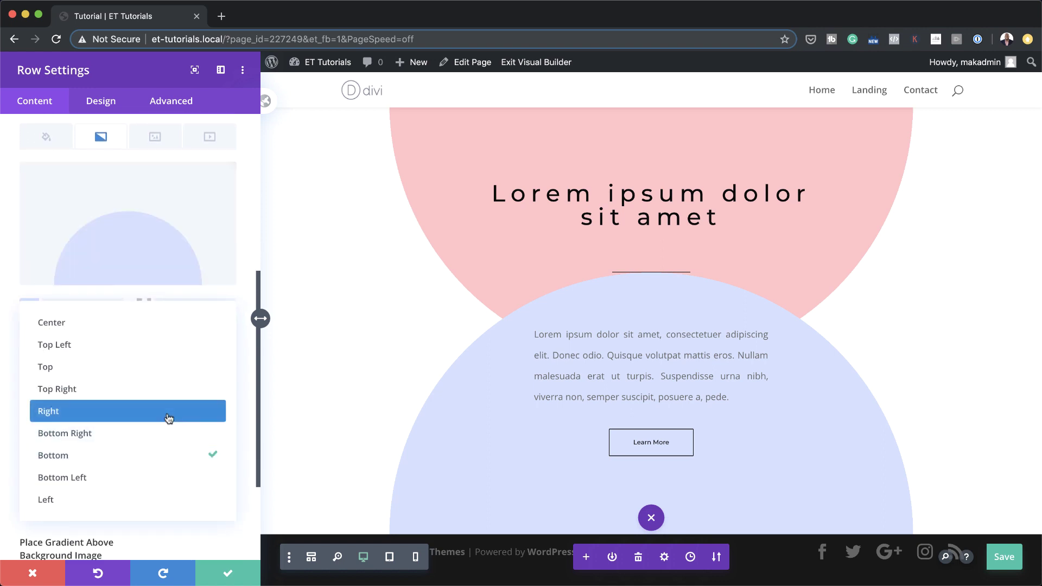
left_click(169, 418)
Set the row's hover gradient start and end positions to 20%
scroll(204, 507, "down", 4)
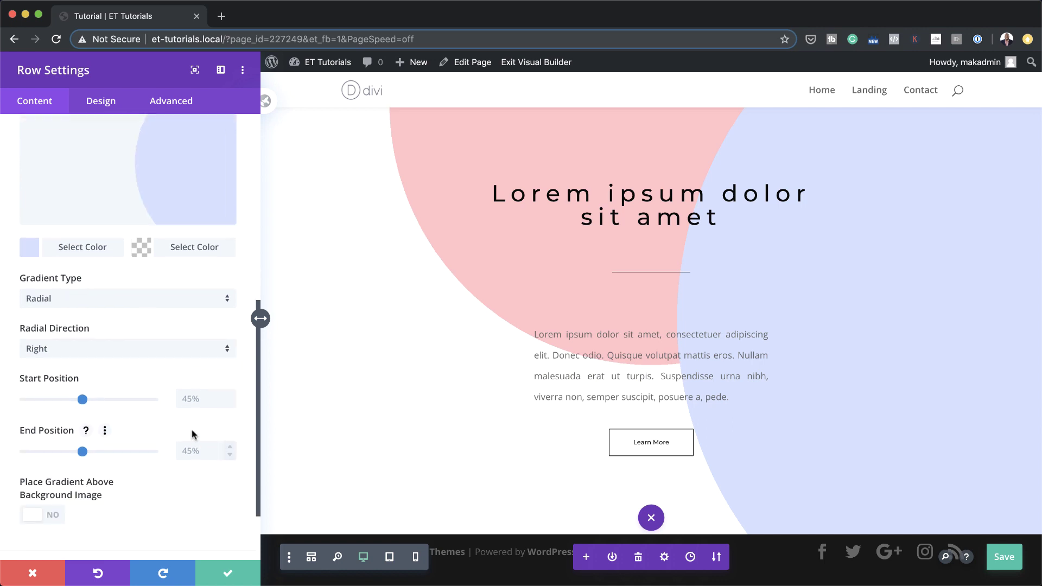
left_click(191, 400)
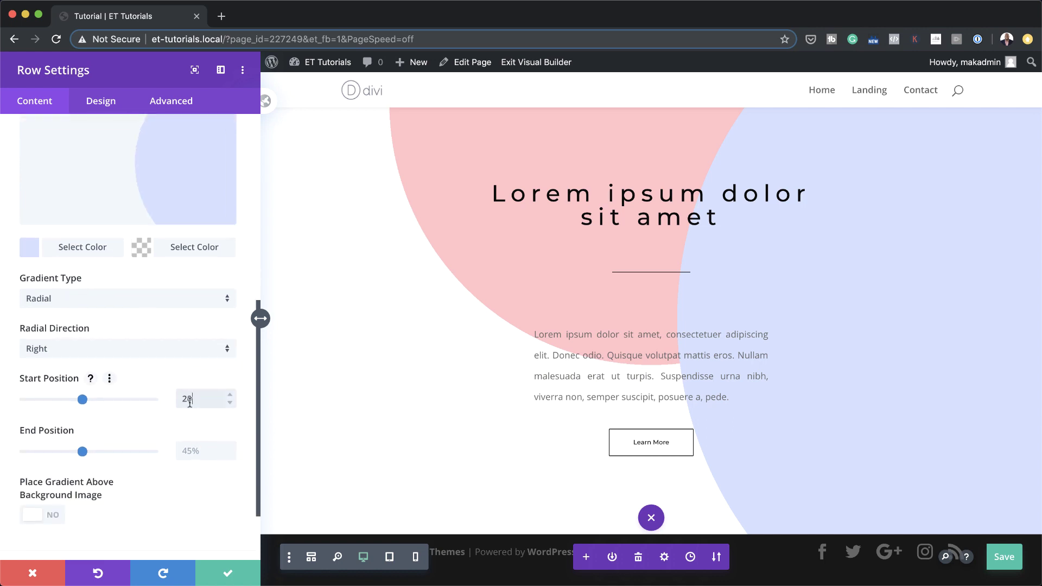
left_click(193, 453)
type("20%")
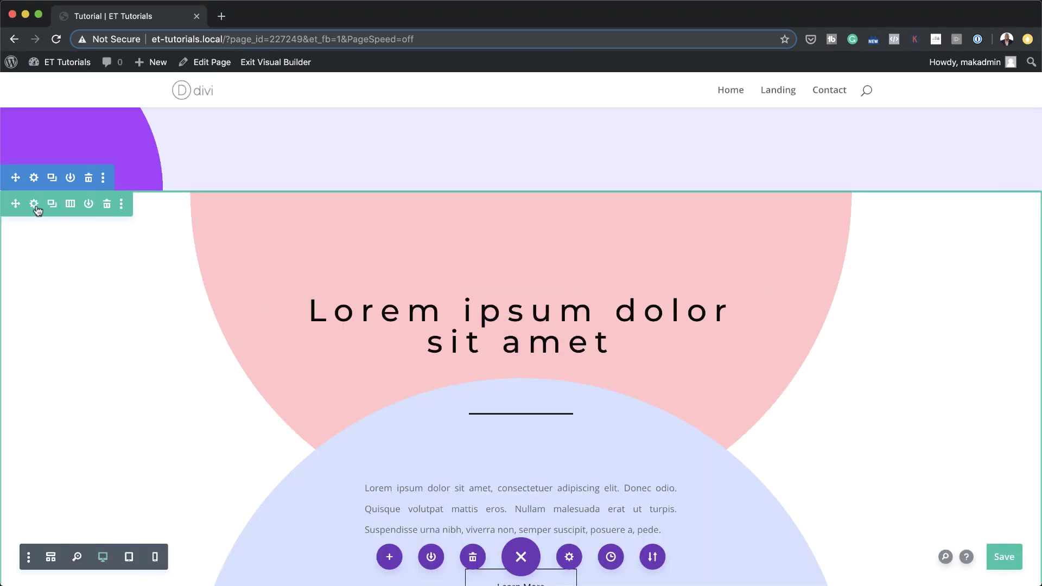
Add a background gradient to the row's single column
left_click(34, 204)
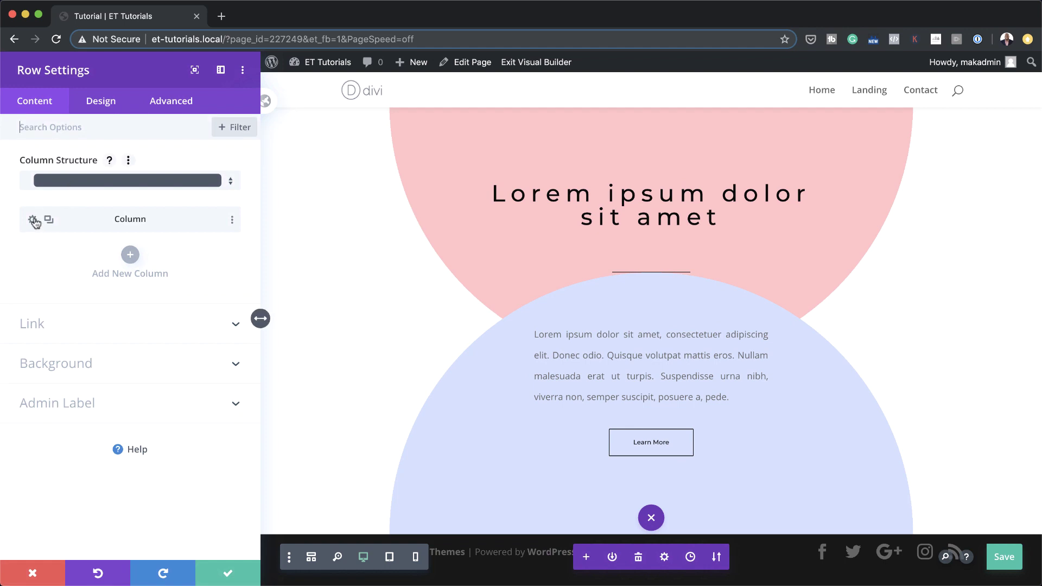
left_click(34, 220)
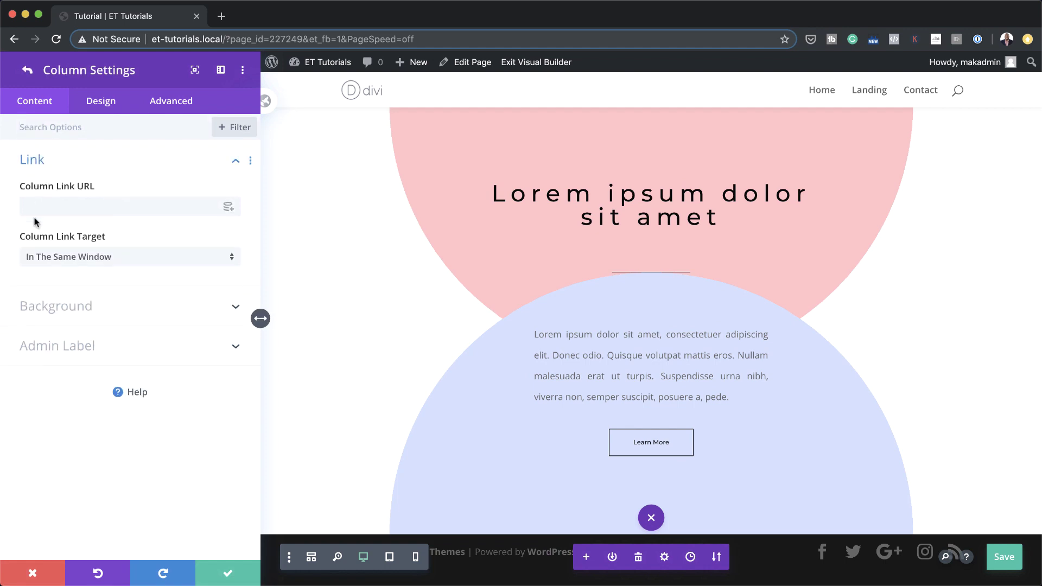
left_click(75, 313)
left_click(101, 251)
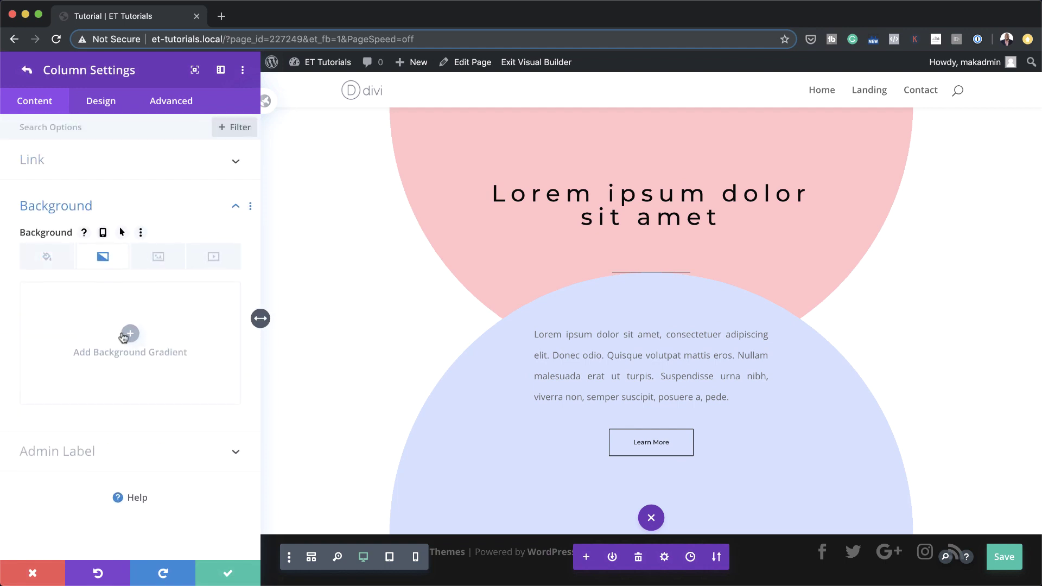
left_click(130, 334)
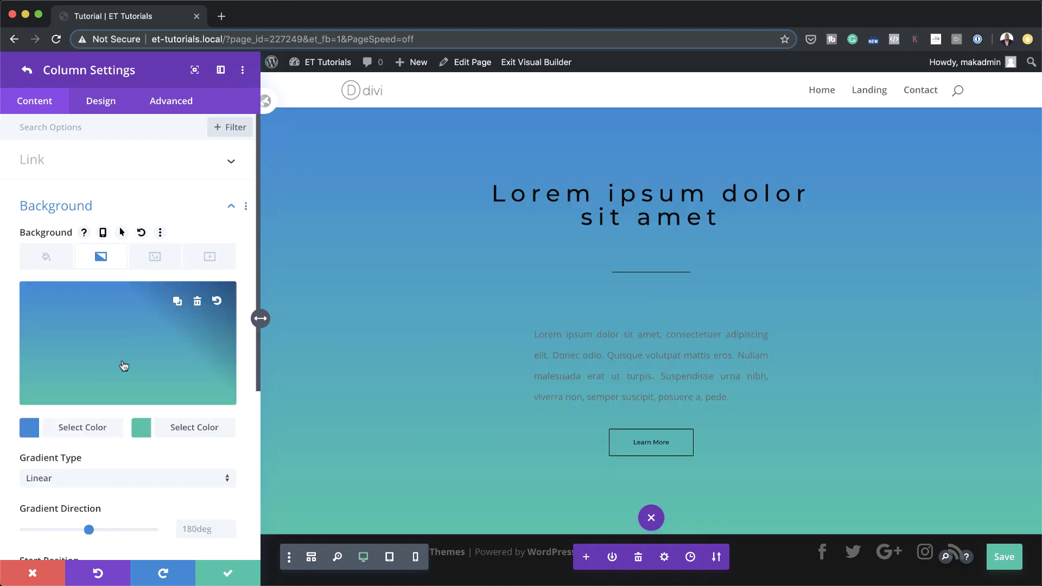
Set the column gradient's first color to #f7f7f7 and its second color to Transparent
left_click(28, 428)
left_click_drag(37, 300, 70, 300)
type("f7f7f7")
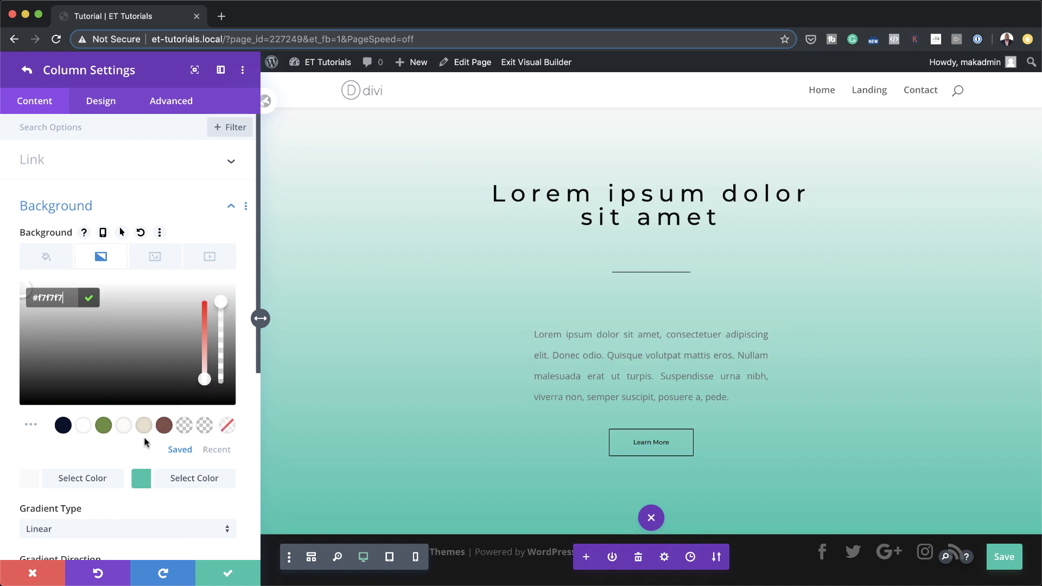
left_click(140, 478)
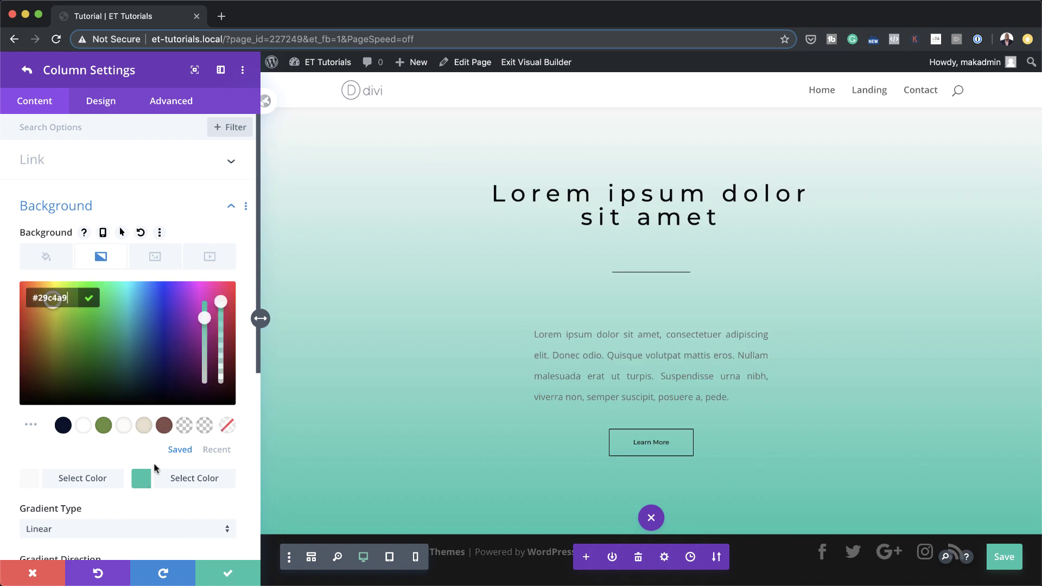
left_click(227, 427)
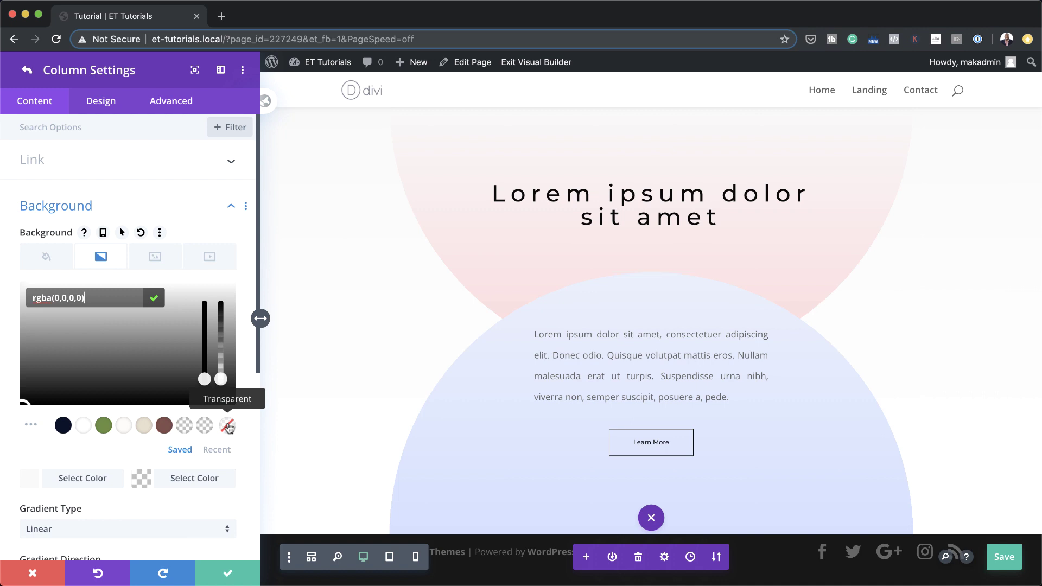
scroll(149, 474, "down", 3)
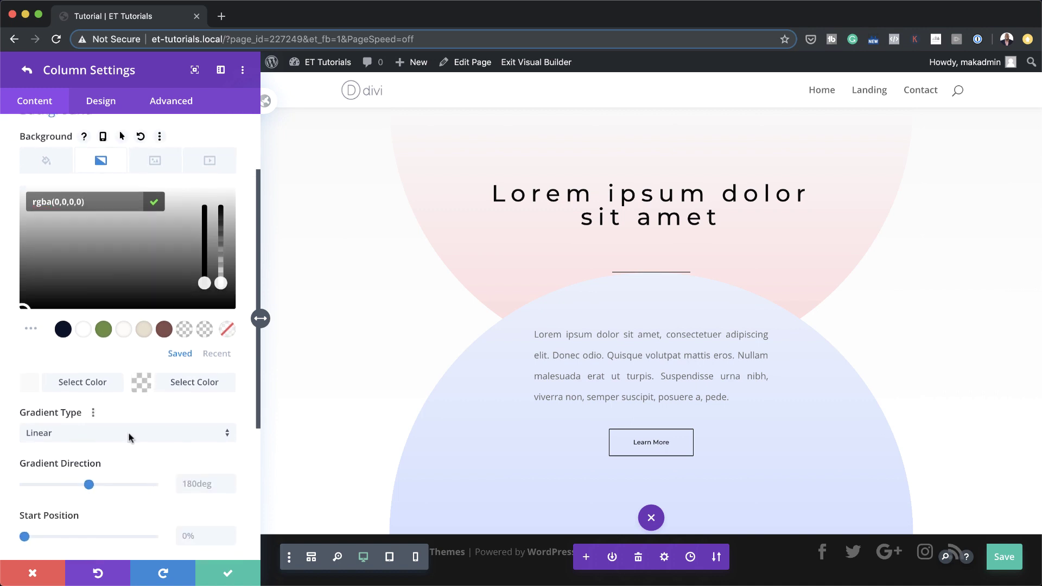
Make the column gradient radial with start and end positions of 41%, and apply the column and row settings
left_click(129, 432)
left_click(126, 429)
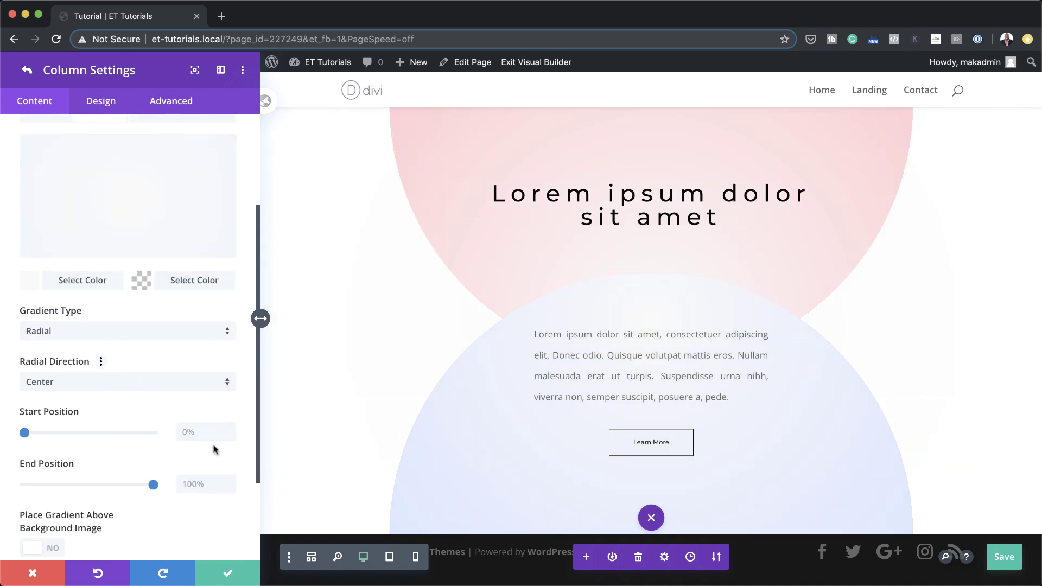
left_click(201, 431)
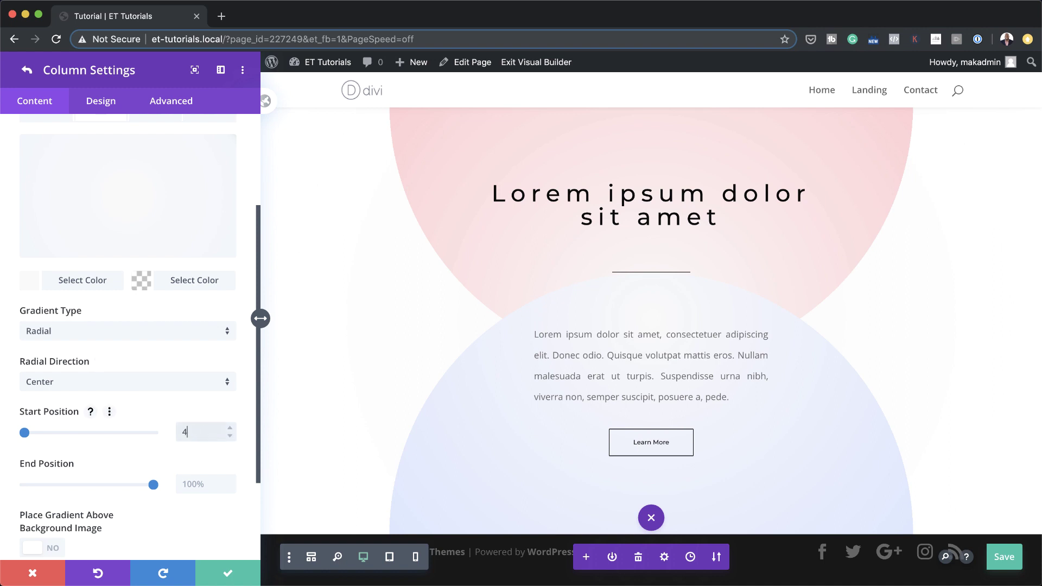
left_click(202, 478)
type("41")
key("Return")
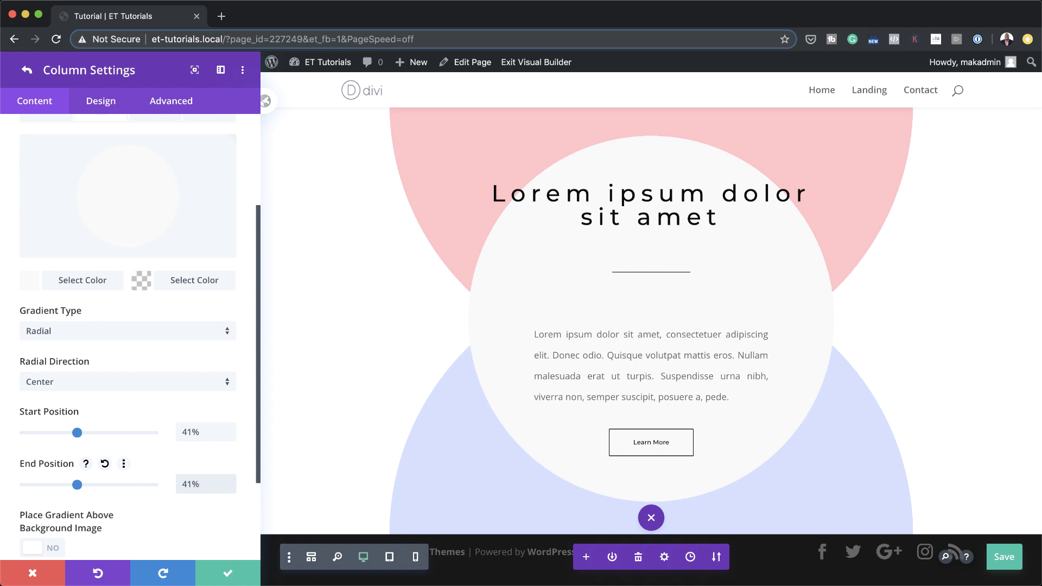
left_click(236, 573)
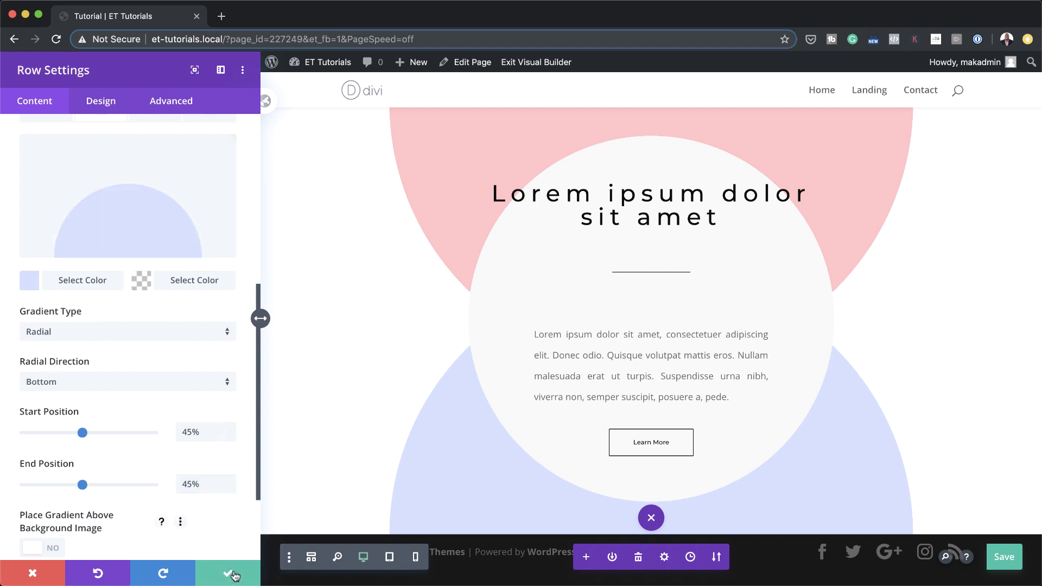
left_click(234, 572)
Save the page and exit the Visual Builder to review the hero sections' gradient hover effects on the live page
left_click(1009, 559)
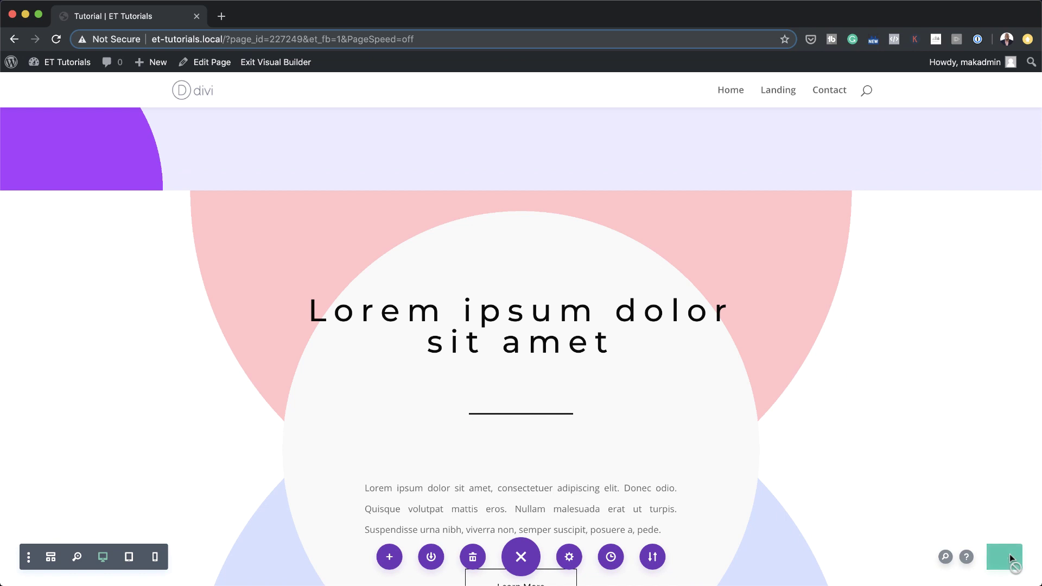
left_click(283, 63)
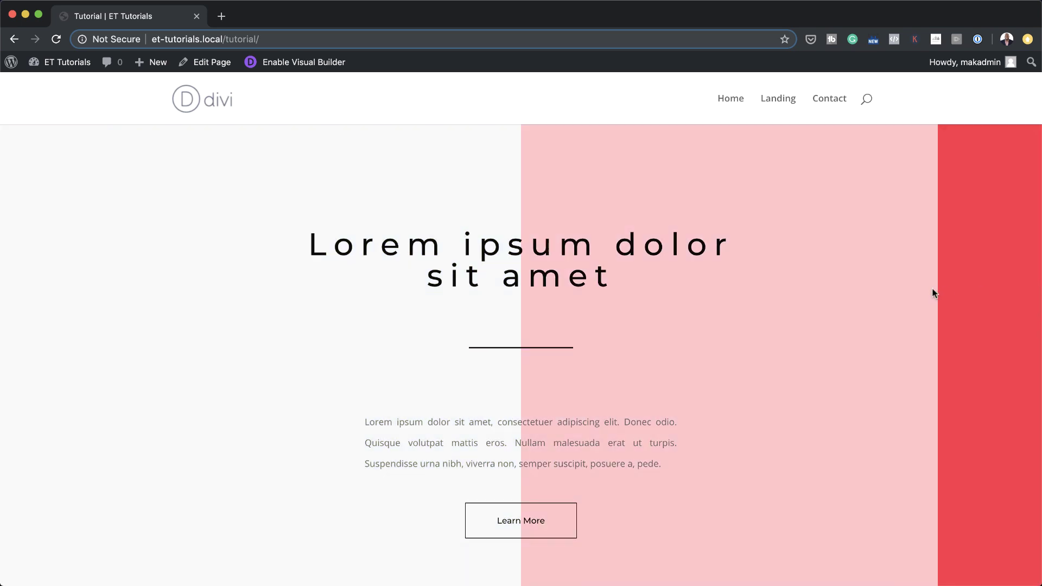
scroll(922, 295, "down", 5)
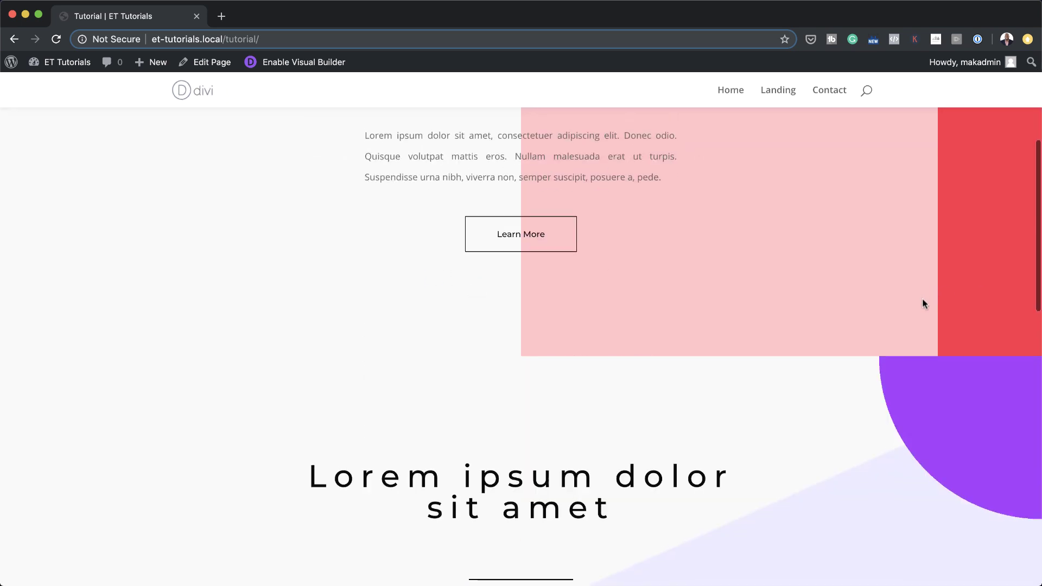
scroll(922, 302, "down", 3)
scroll(925, 304, "down", 2)
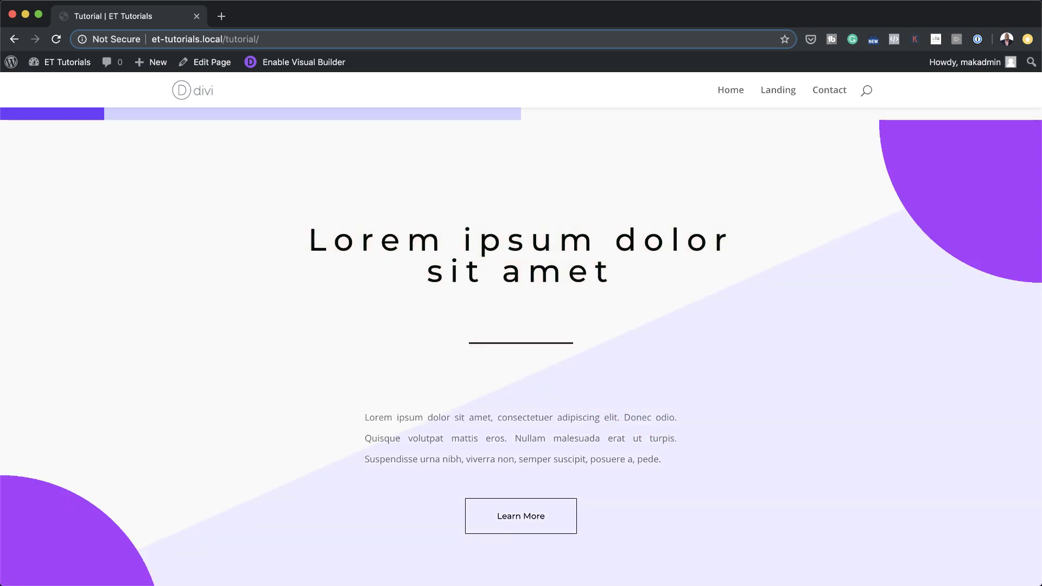
scroll(885, 310, "down", 6)
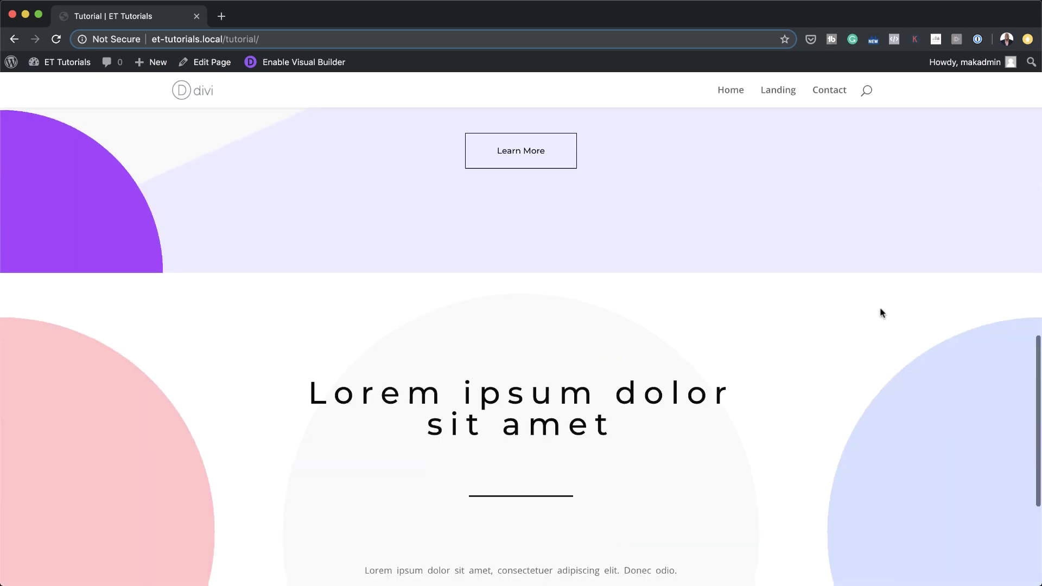
scroll(882, 313, "down", 3)
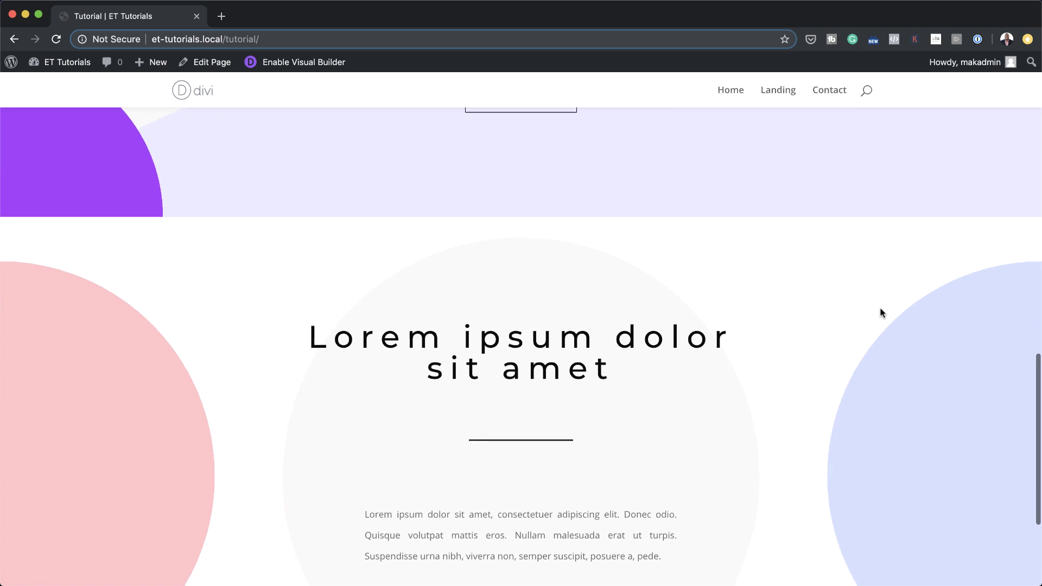
scroll(901, 308, "down", 1)
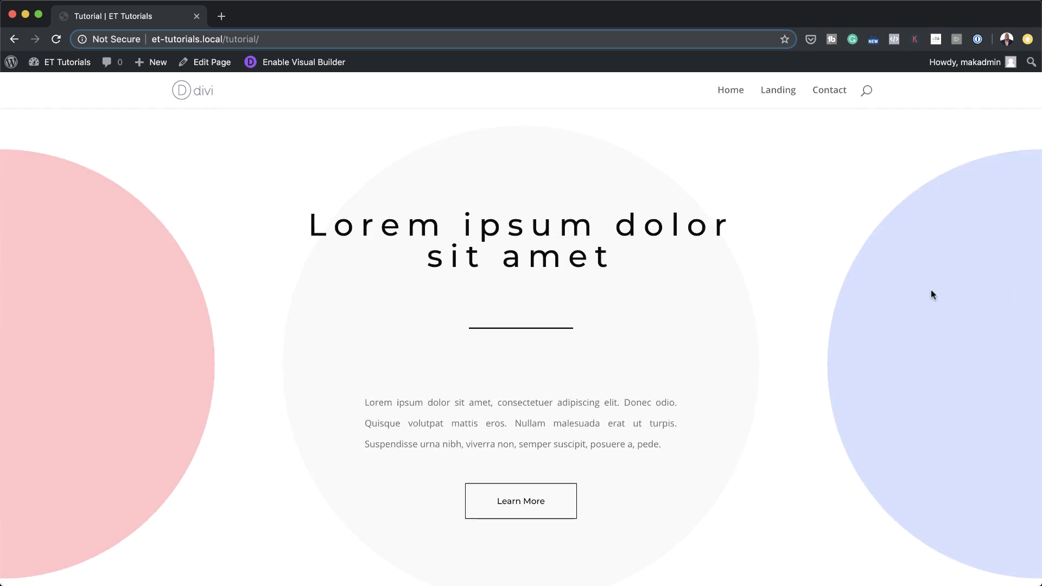